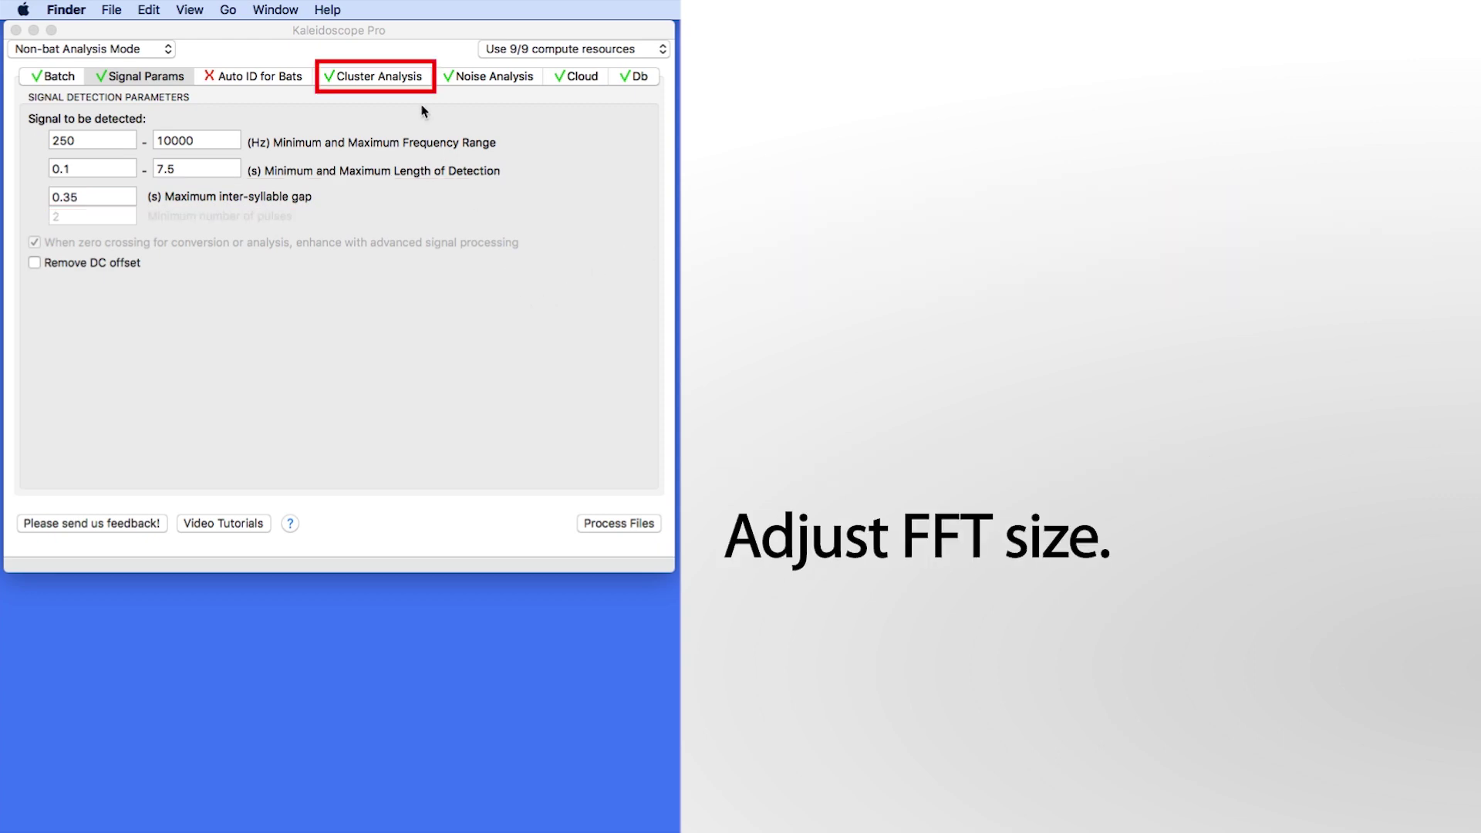
Step: Show the Cluster Analysis settings and check the FFT window list, keeping the default 5.33 ms
click(407, 77)
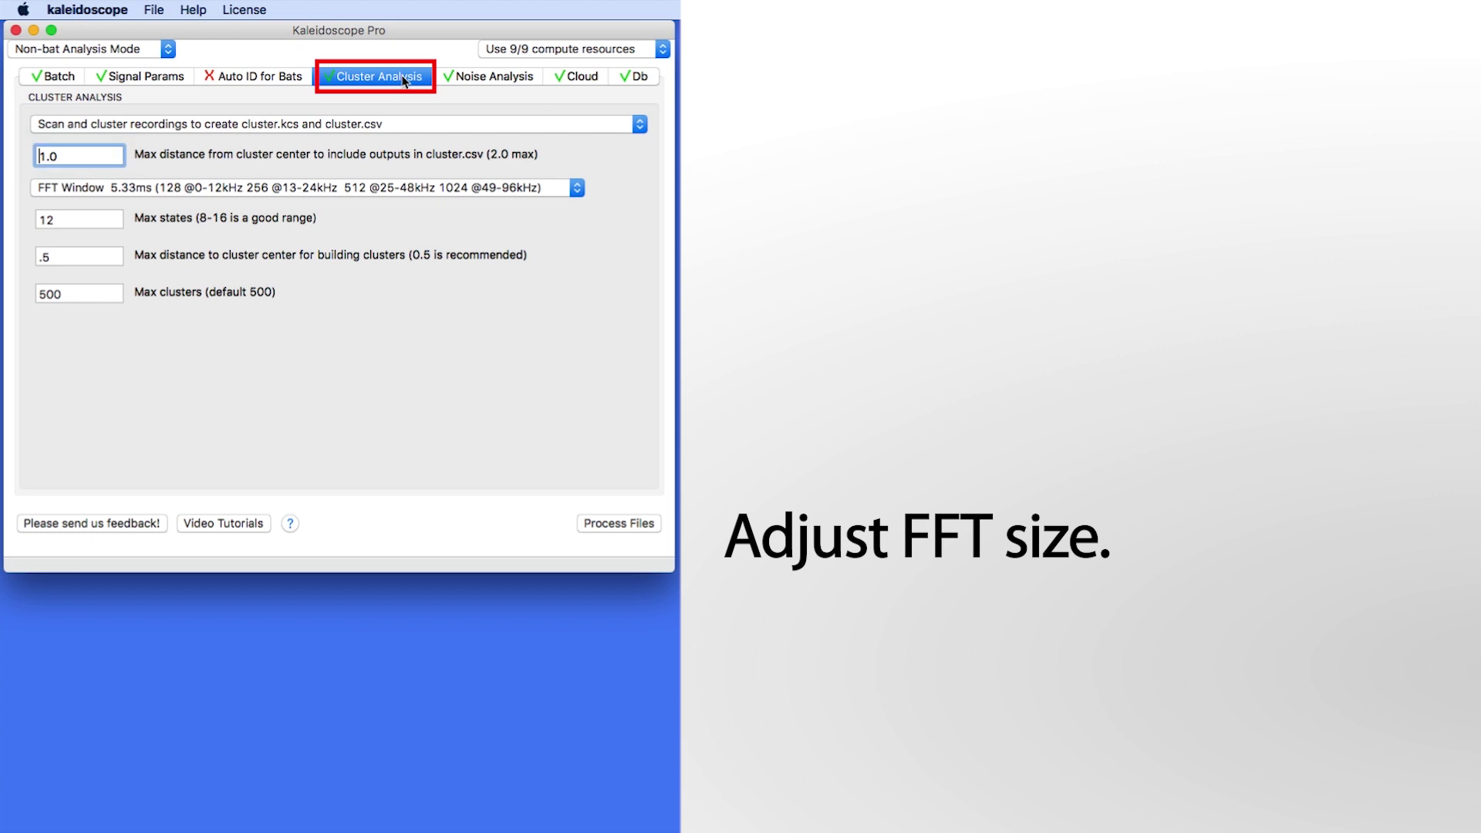
click(545, 194)
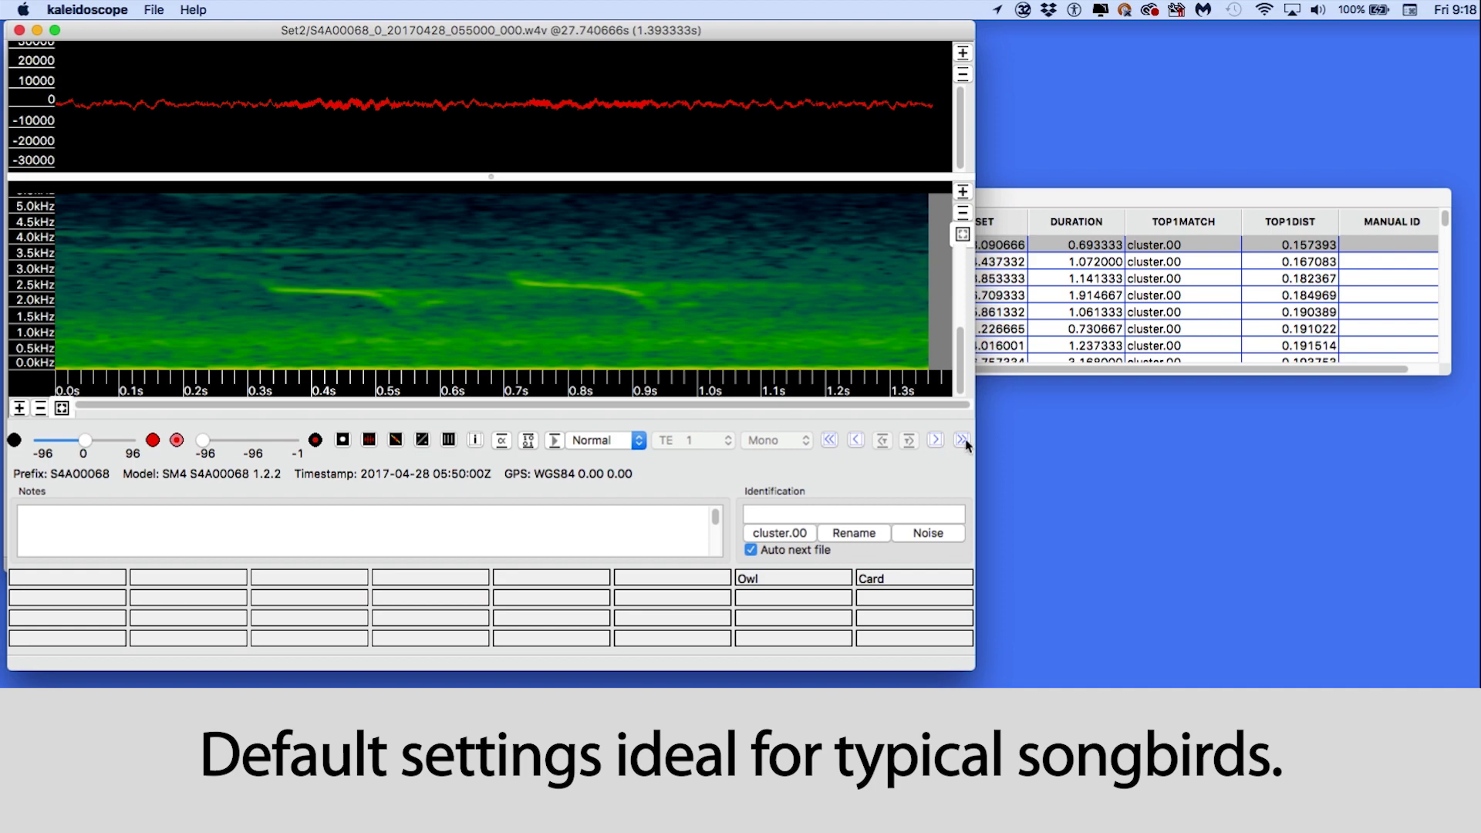
Step: Jump cluster by cluster through the results toward cluster.48, checking for owl calls
click(962, 440)
click(963, 440)
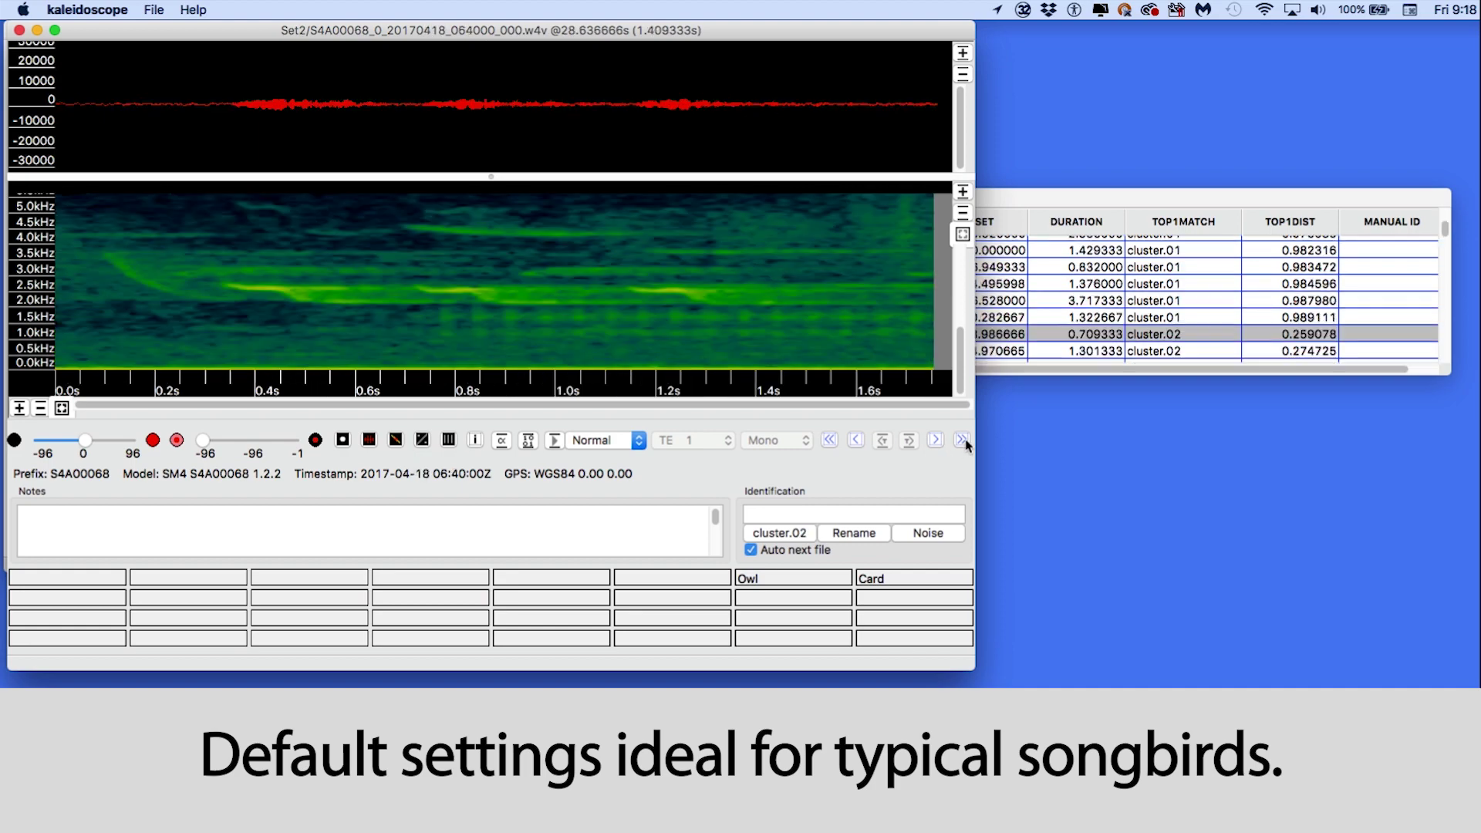
click(962, 441)
click(962, 440)
click(963, 441)
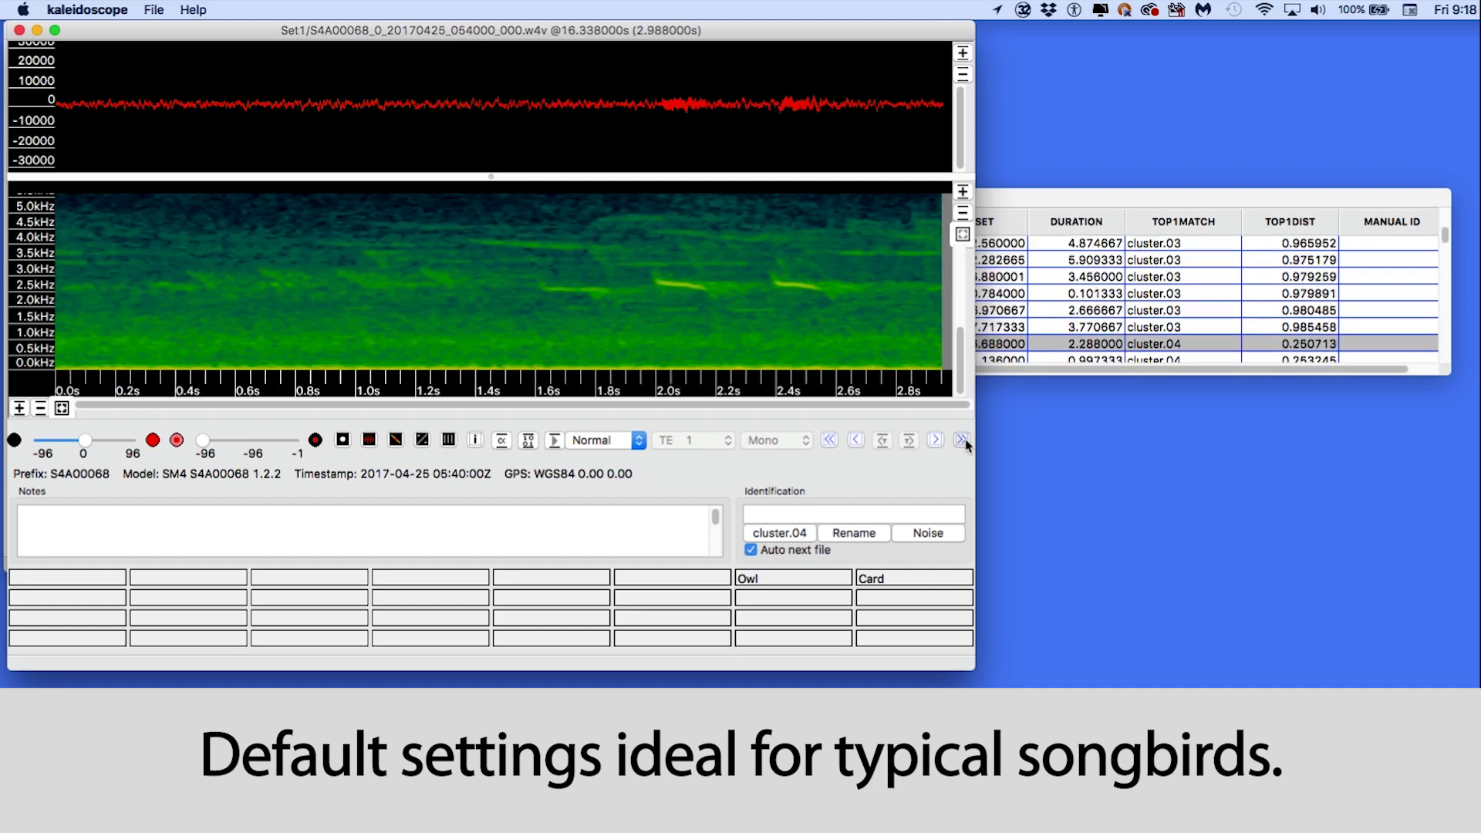
click(963, 440)
click(963, 440)
click(962, 440)
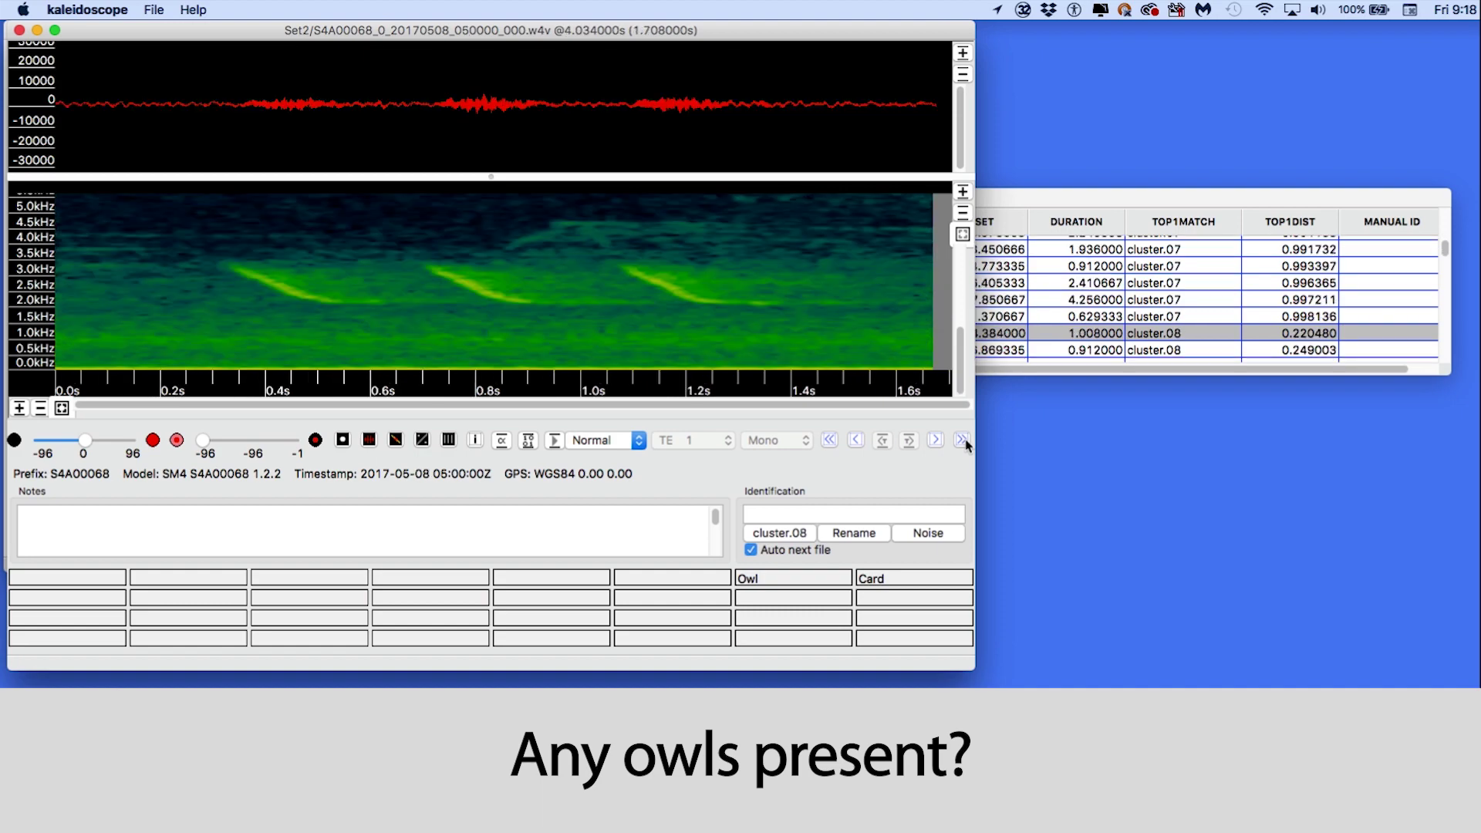
click(963, 440)
click(962, 440)
click(962, 440)
click(963, 440)
click(962, 441)
click(963, 440)
click(963, 441)
click(963, 440)
click(962, 440)
click(963, 440)
click(963, 441)
click(962, 440)
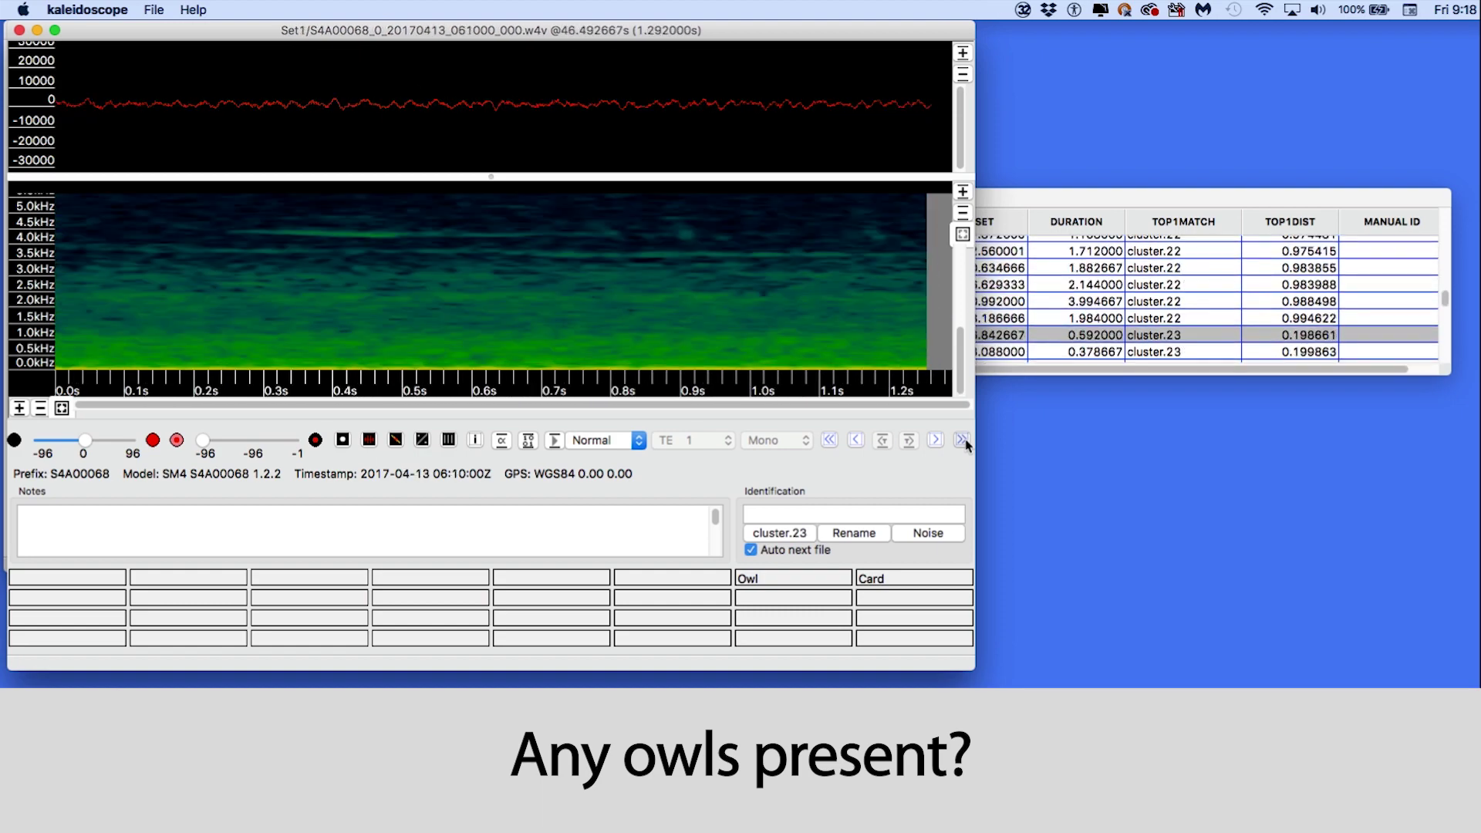
click(963, 440)
click(963, 440)
click(963, 441)
click(962, 441)
click(963, 440)
click(963, 441)
click(963, 440)
click(963, 440)
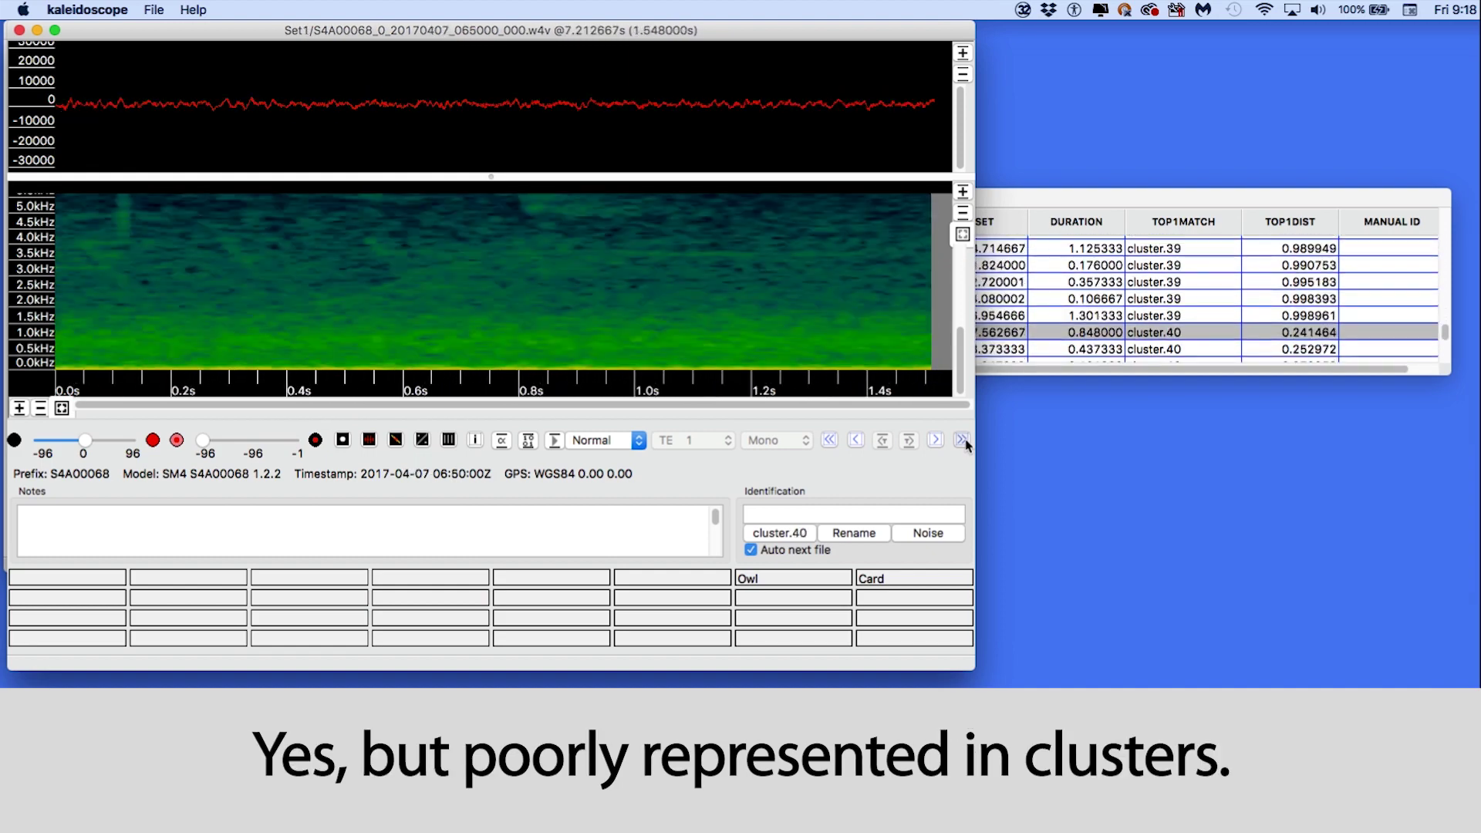
click(963, 441)
click(962, 440)
click(963, 440)
click(962, 441)
click(963, 441)
click(963, 441)
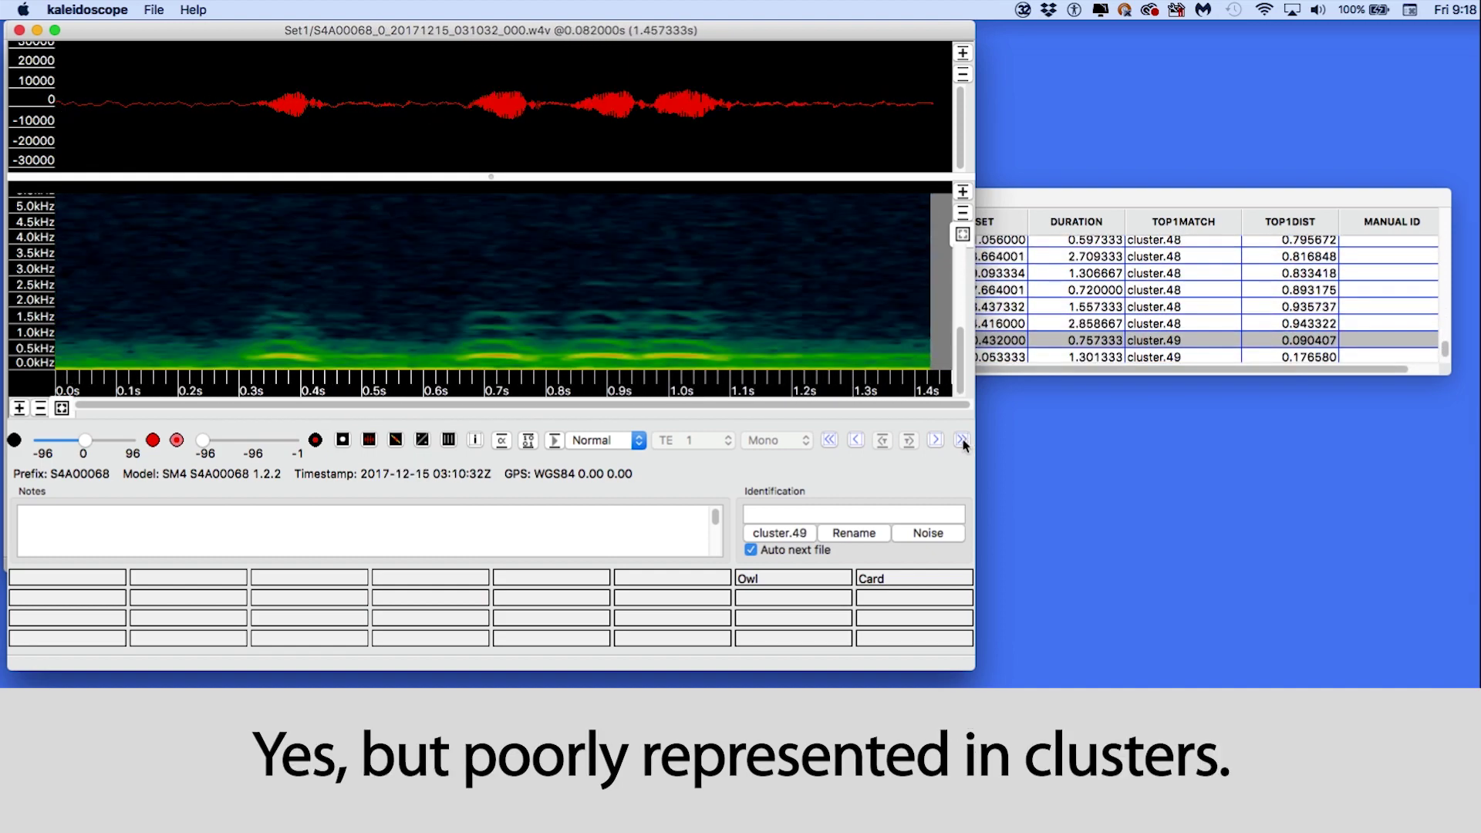
Step: Step through individual recordings around cluster.48, then close the recording viewer
click(935, 439)
click(935, 439)
click(936, 439)
click(936, 440)
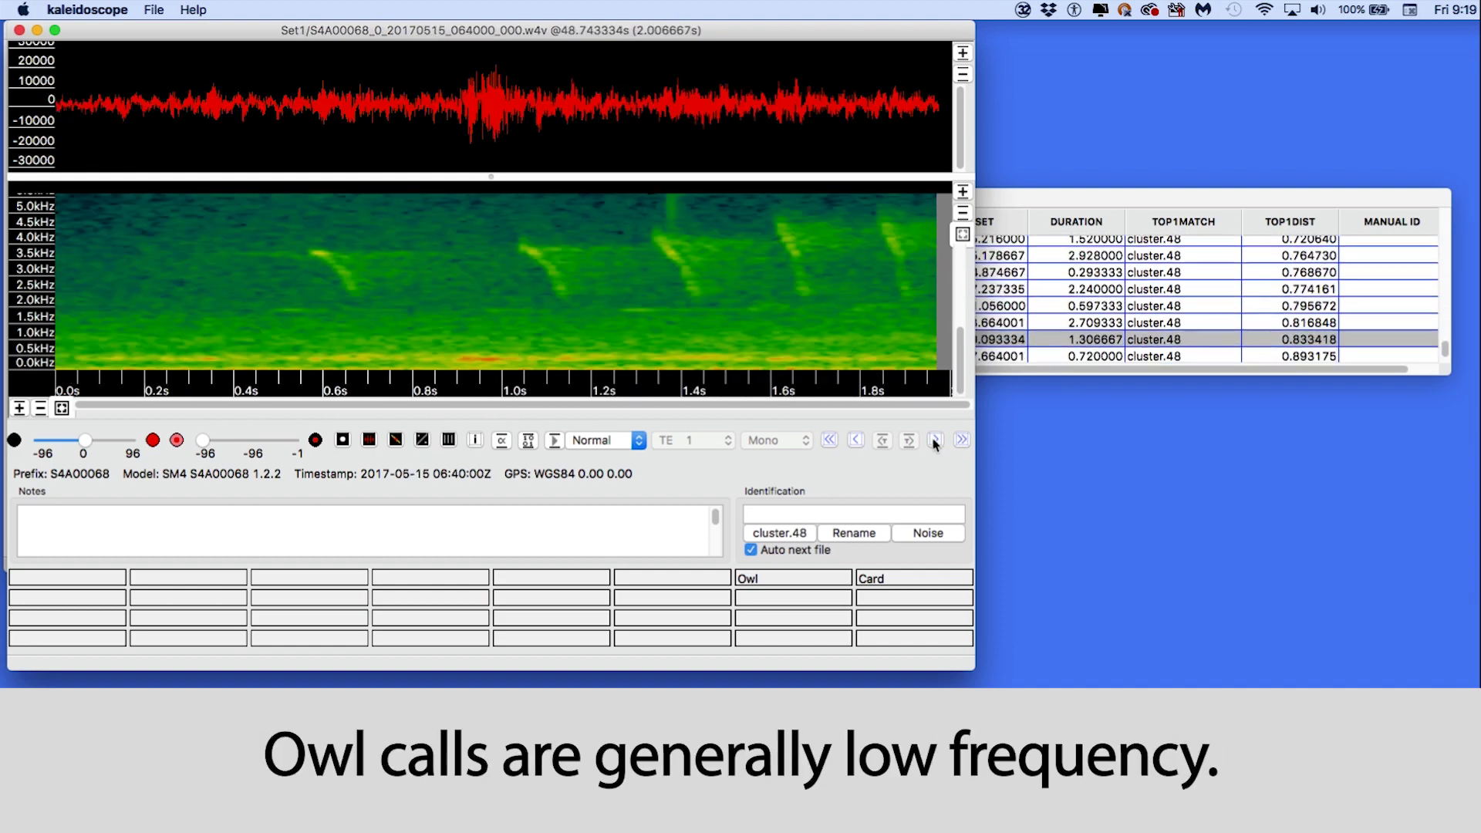
click(19, 30)
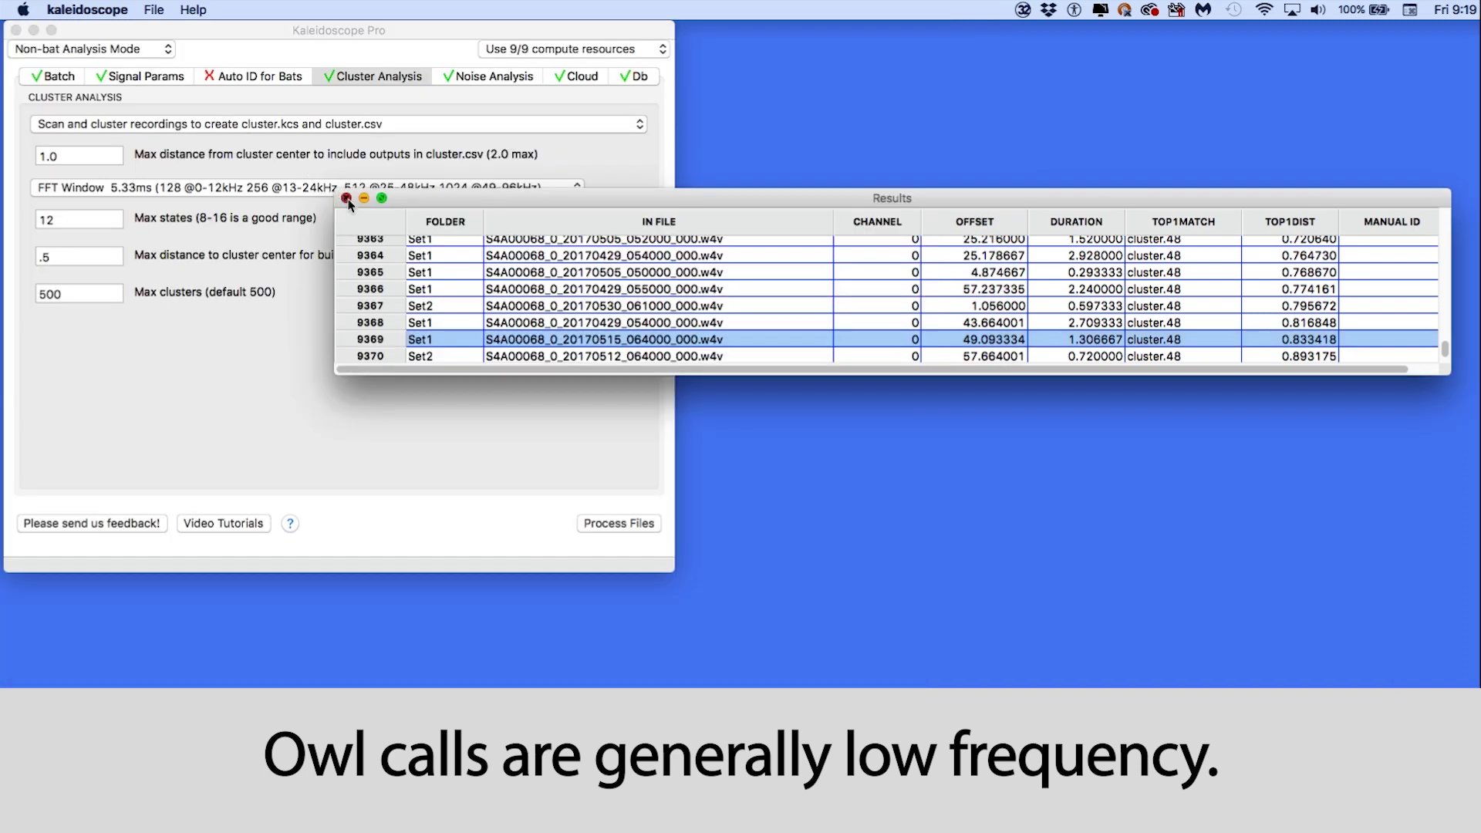
Step: Close the results and set the maximum frequency to 1000 Hz in Signal Params
click(345, 197)
click(138, 78)
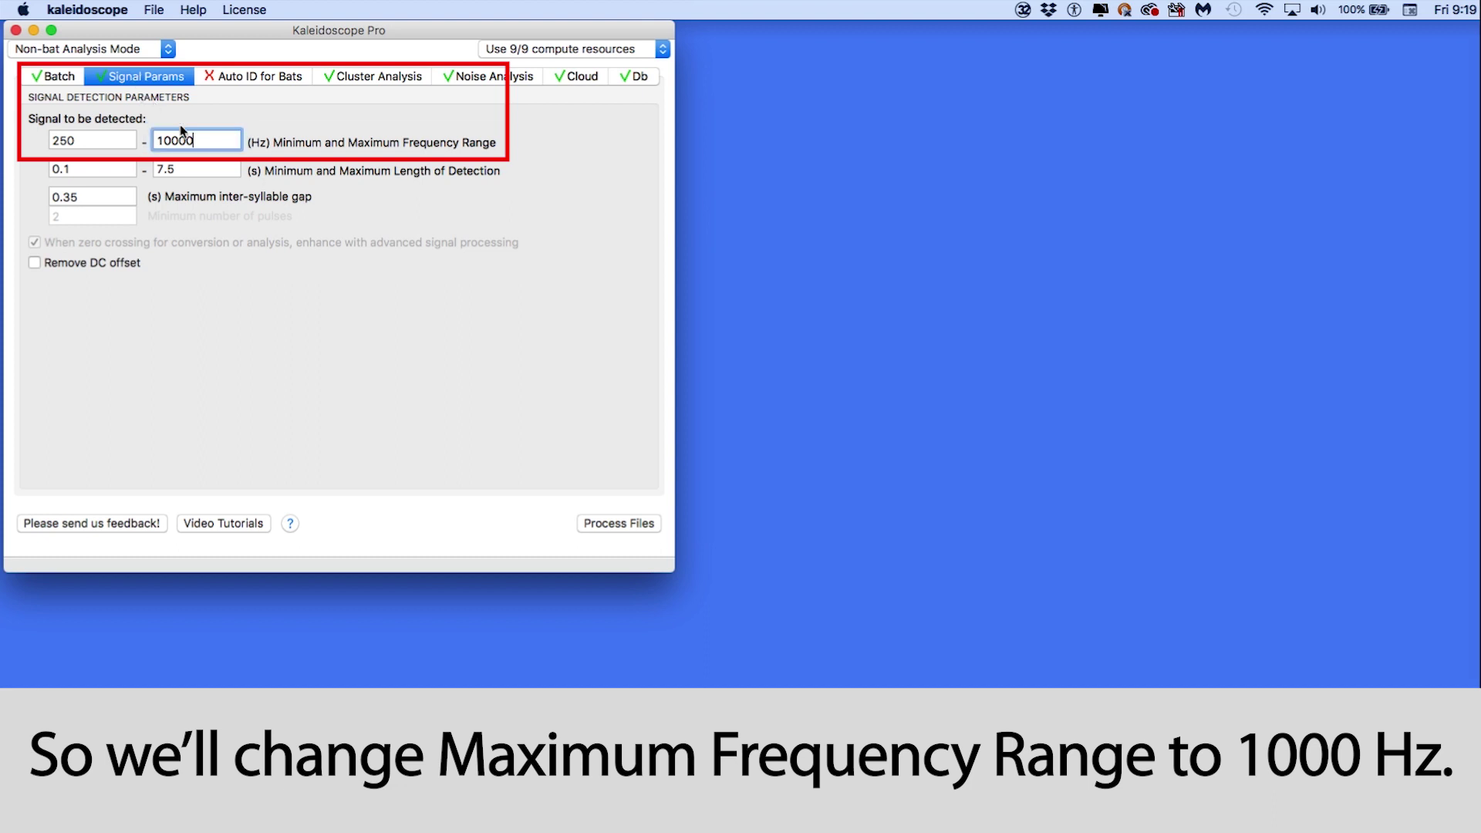
drag(197, 141, 153, 140)
text(1000)
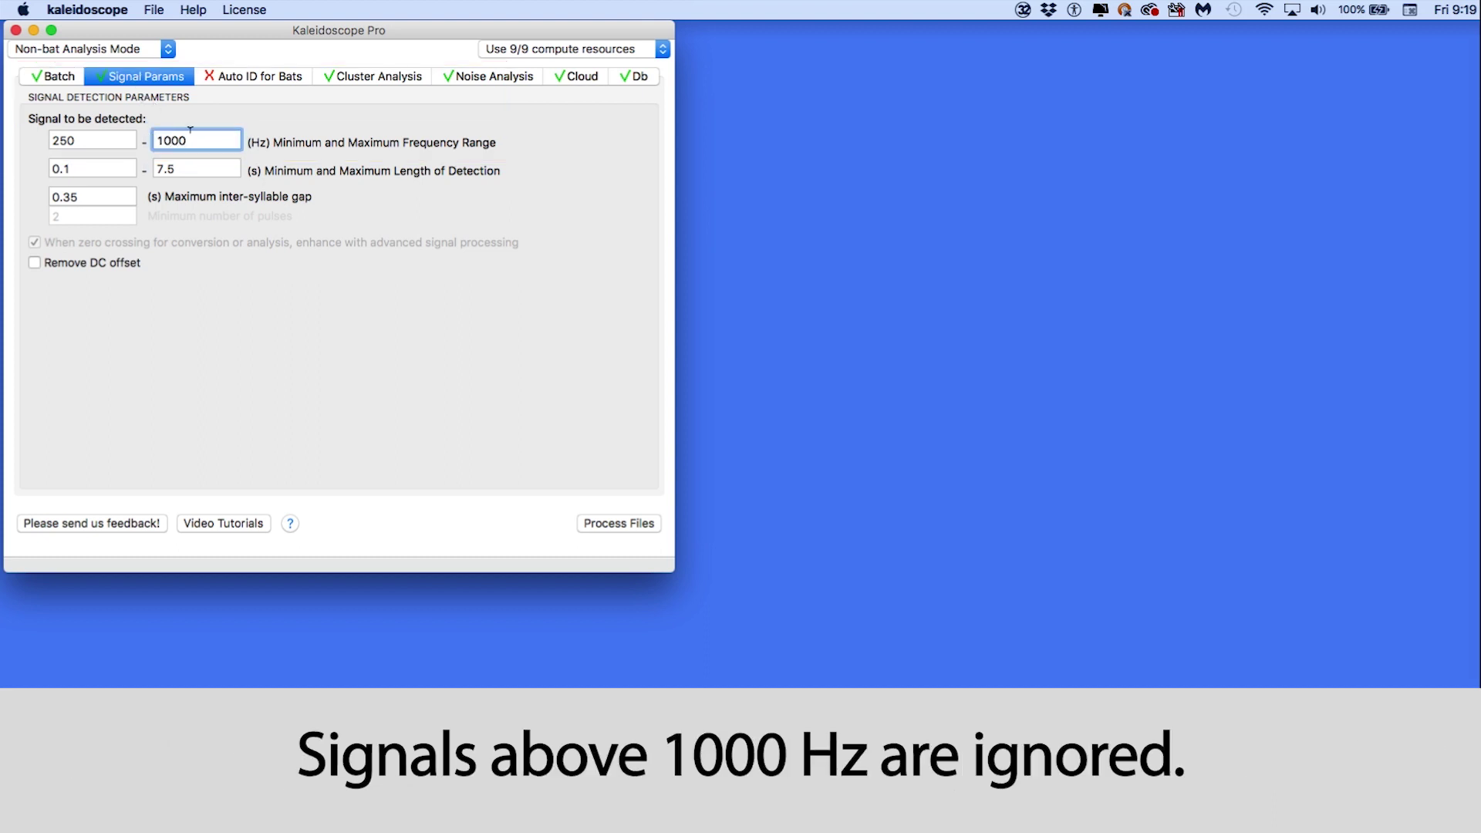
Step: Choose the 21.33 ms FFT window, rerun clustering, and begin stepping through the results
click(404, 77)
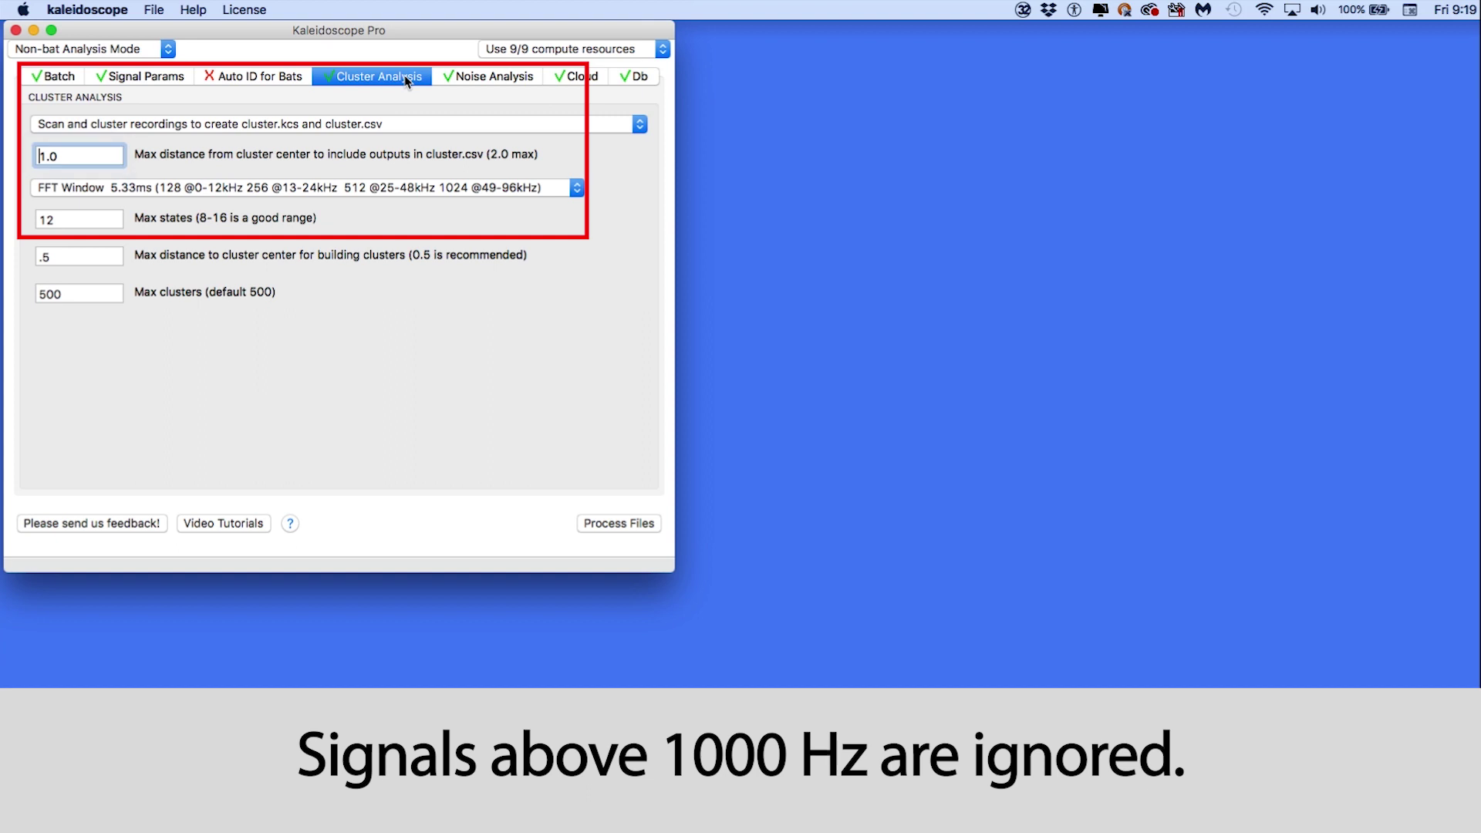
click(371, 191)
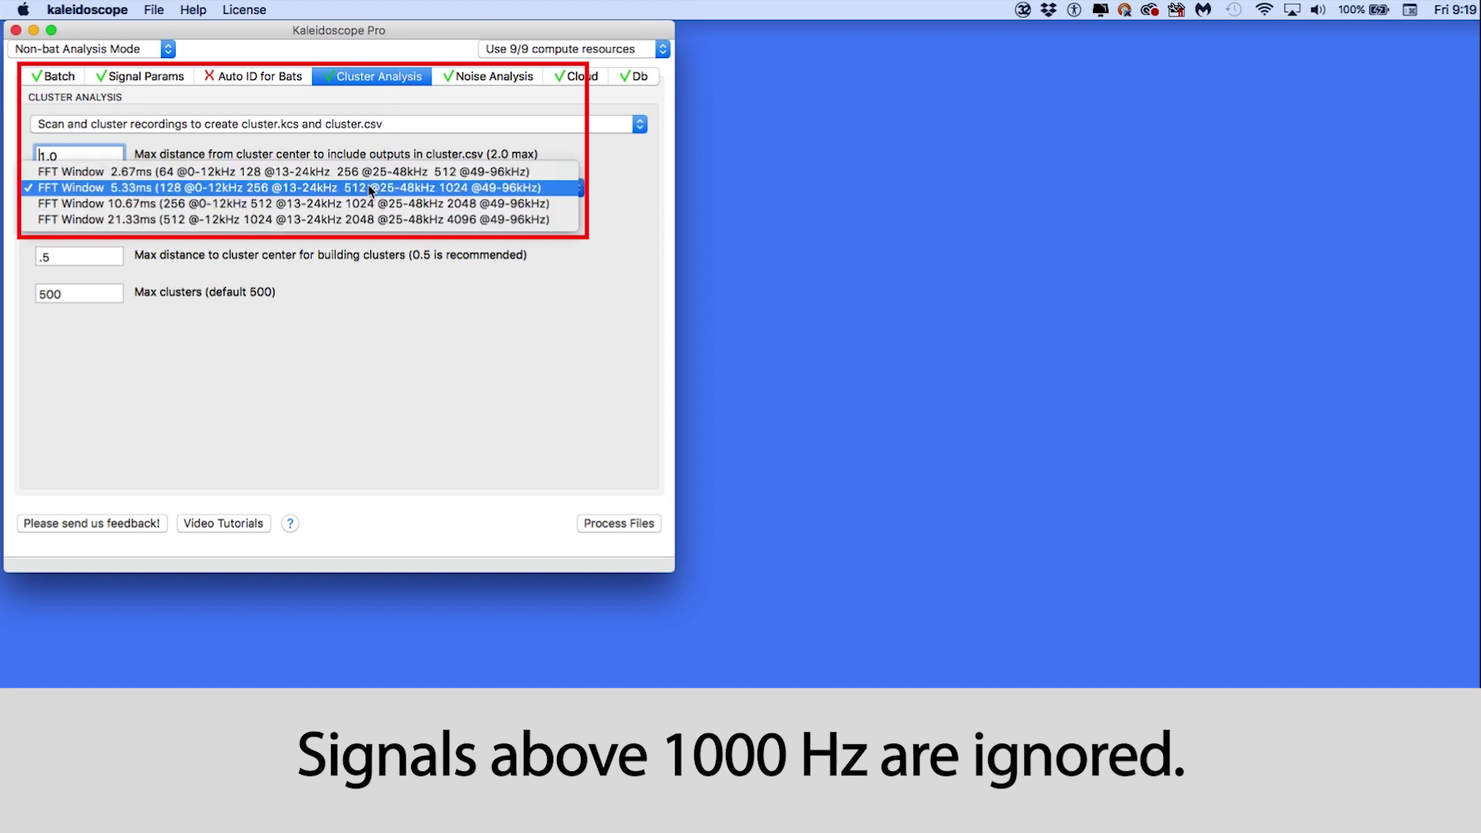
click(376, 230)
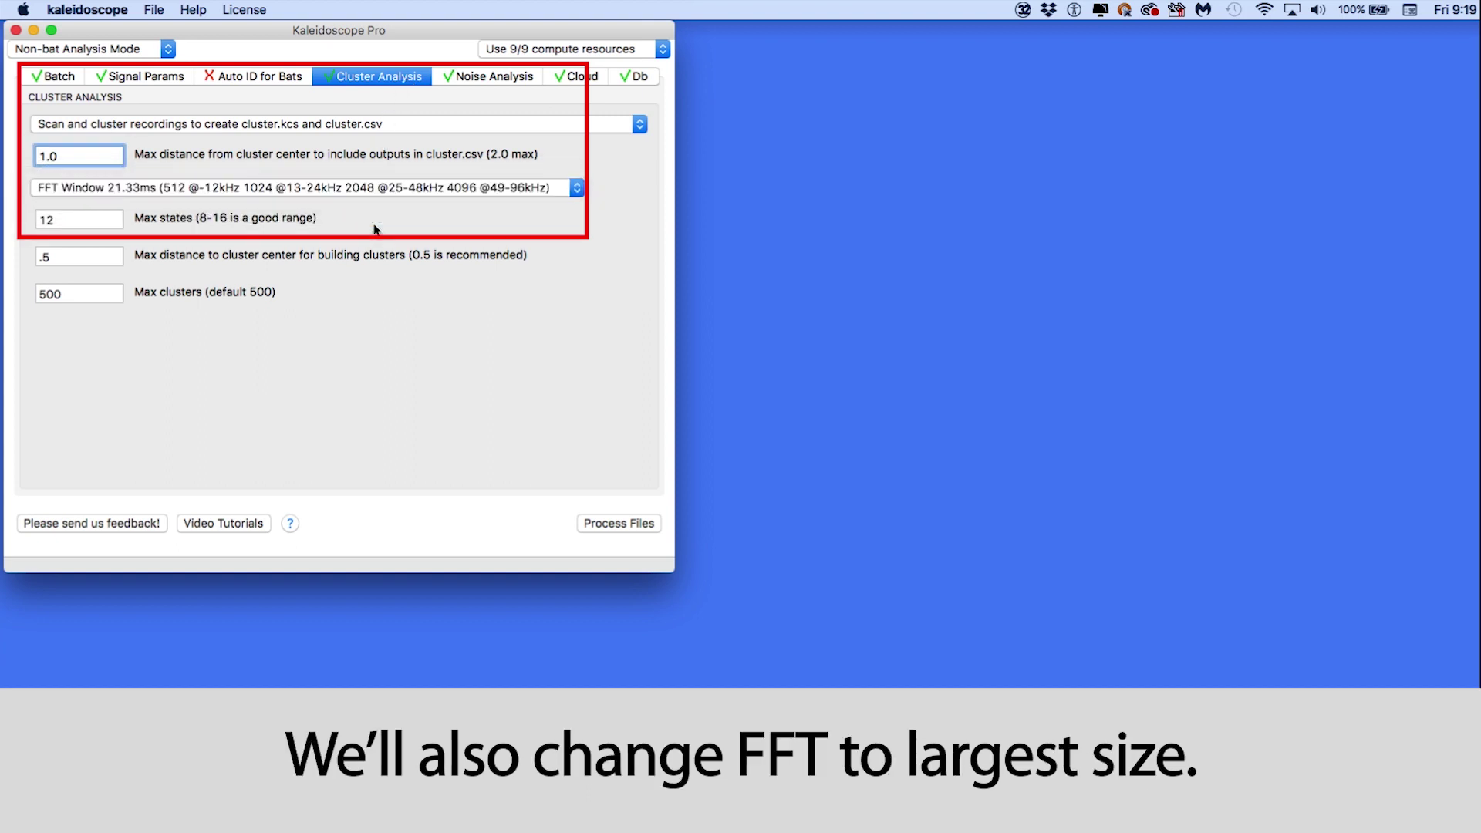
click(616, 525)
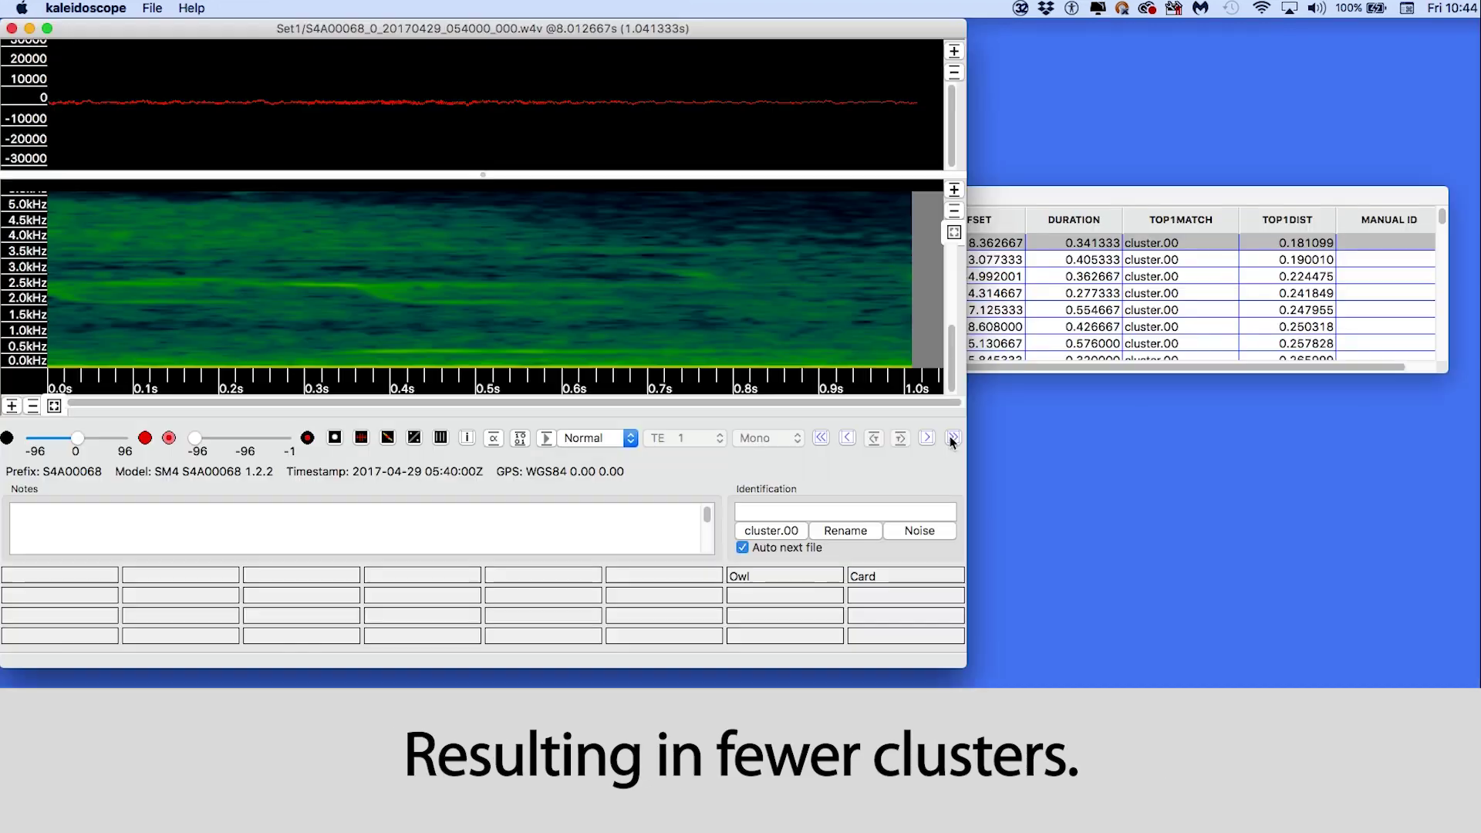
click(953, 438)
Step: Step to the next recordings, mark a 168–980 Hz band on the spectrogram, and play it
click(952, 438)
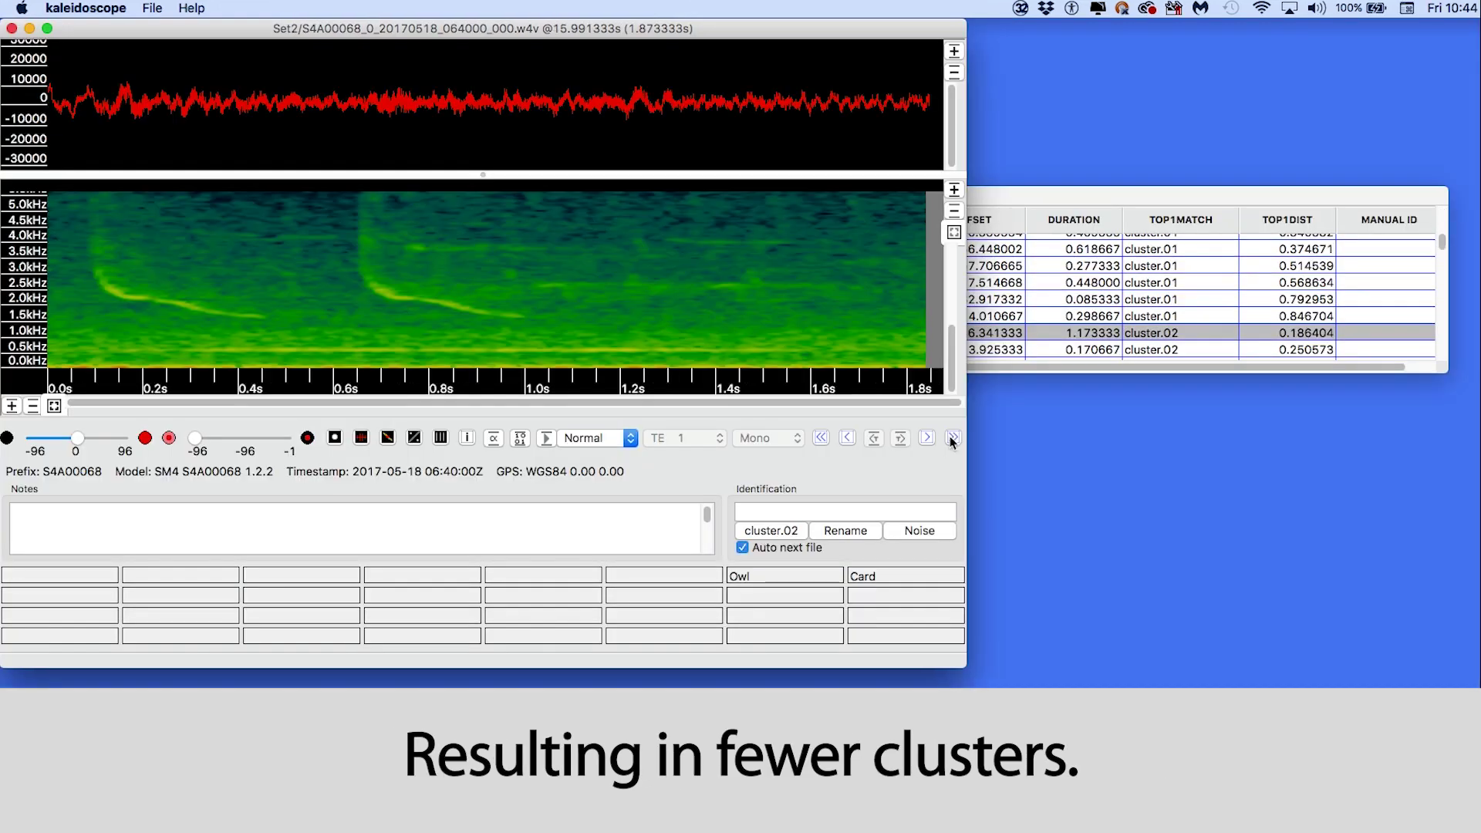
click(926, 438)
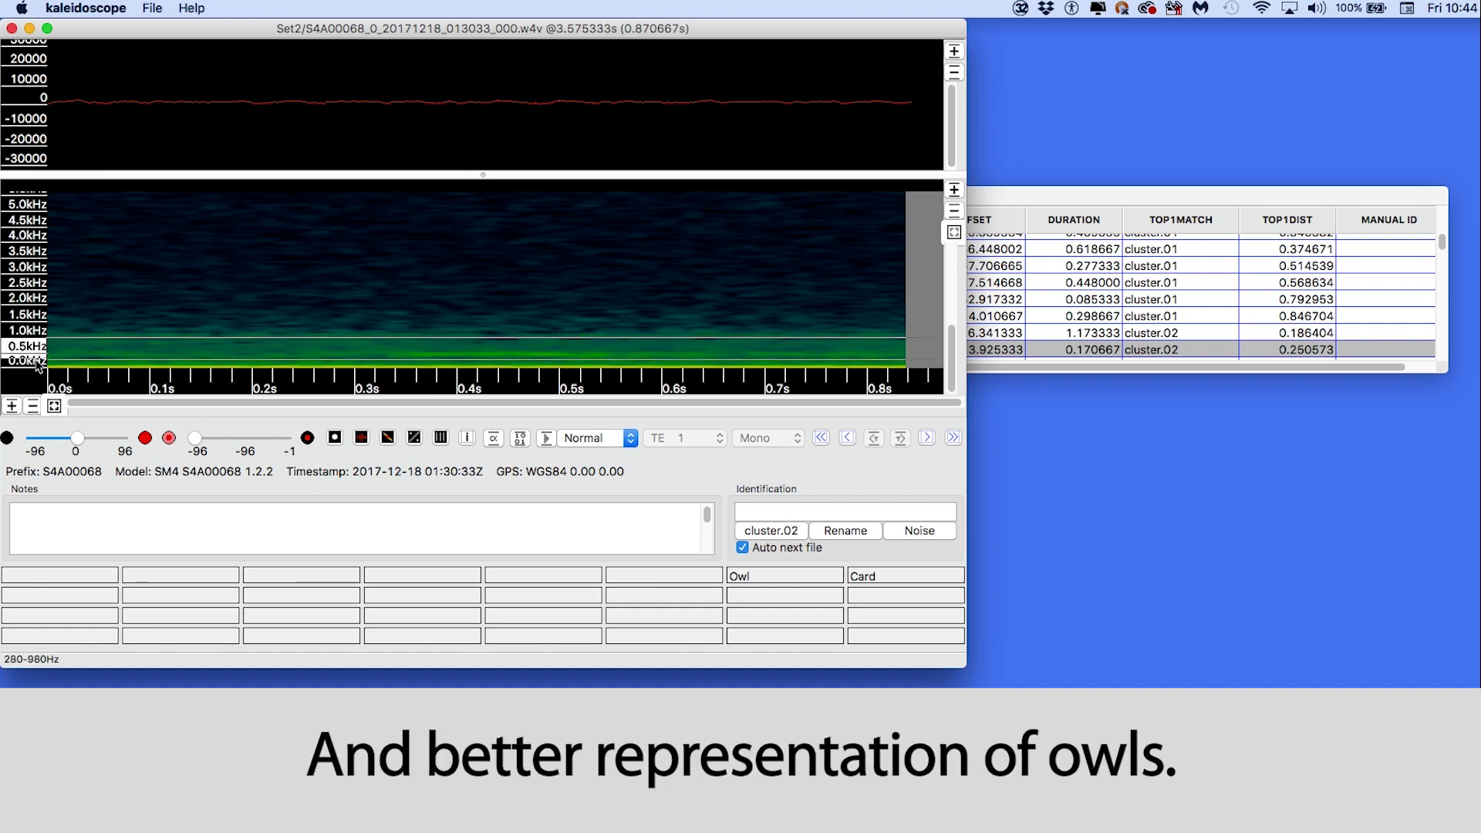
drag(37, 365, 39, 368)
click(544, 439)
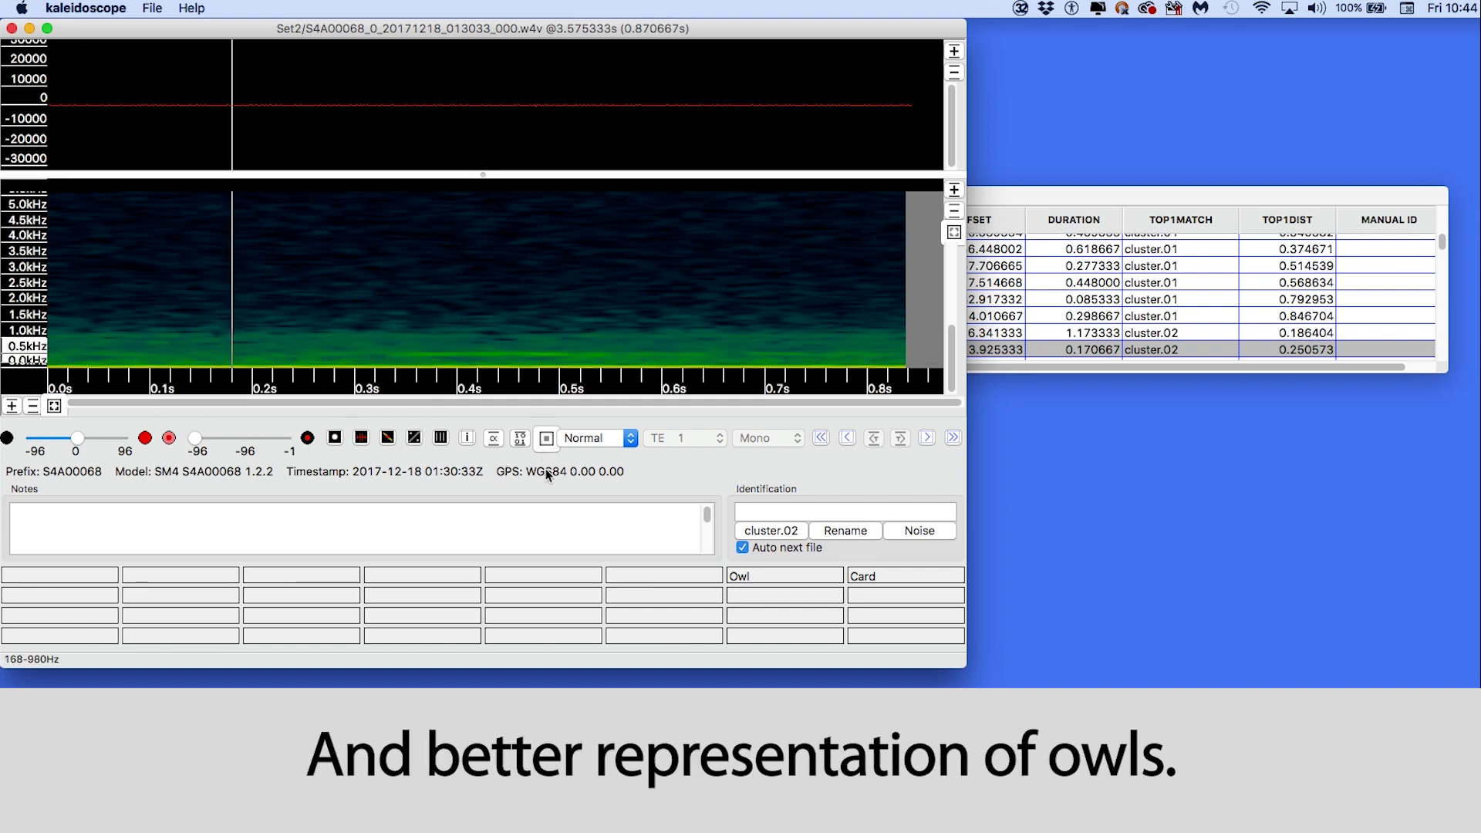
Step: Advance through the cluster.05 and cluster.06 recordings
click(928, 437)
click(928, 437)
click(928, 438)
click(954, 438)
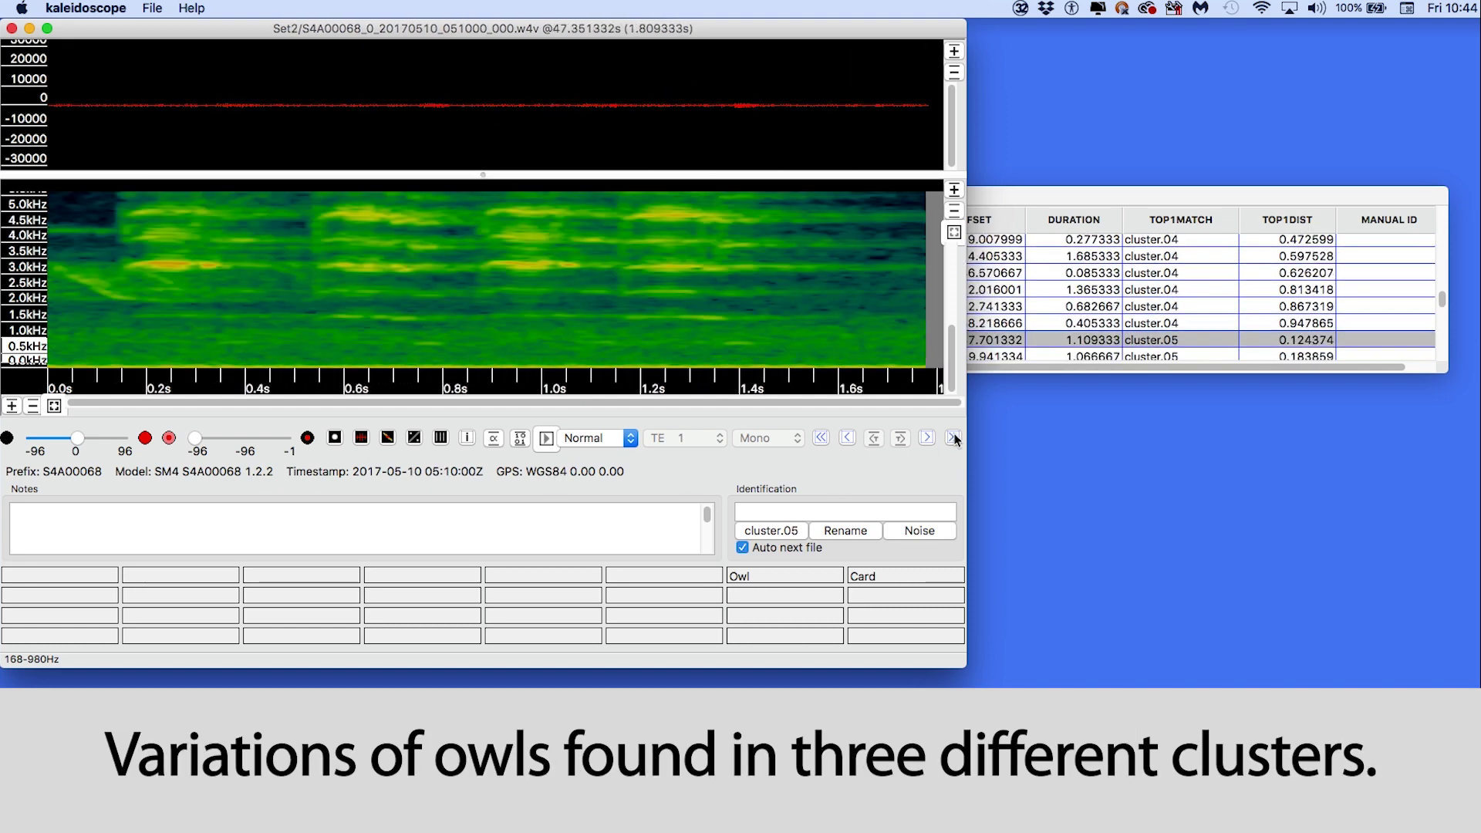
click(954, 437)
click(928, 438)
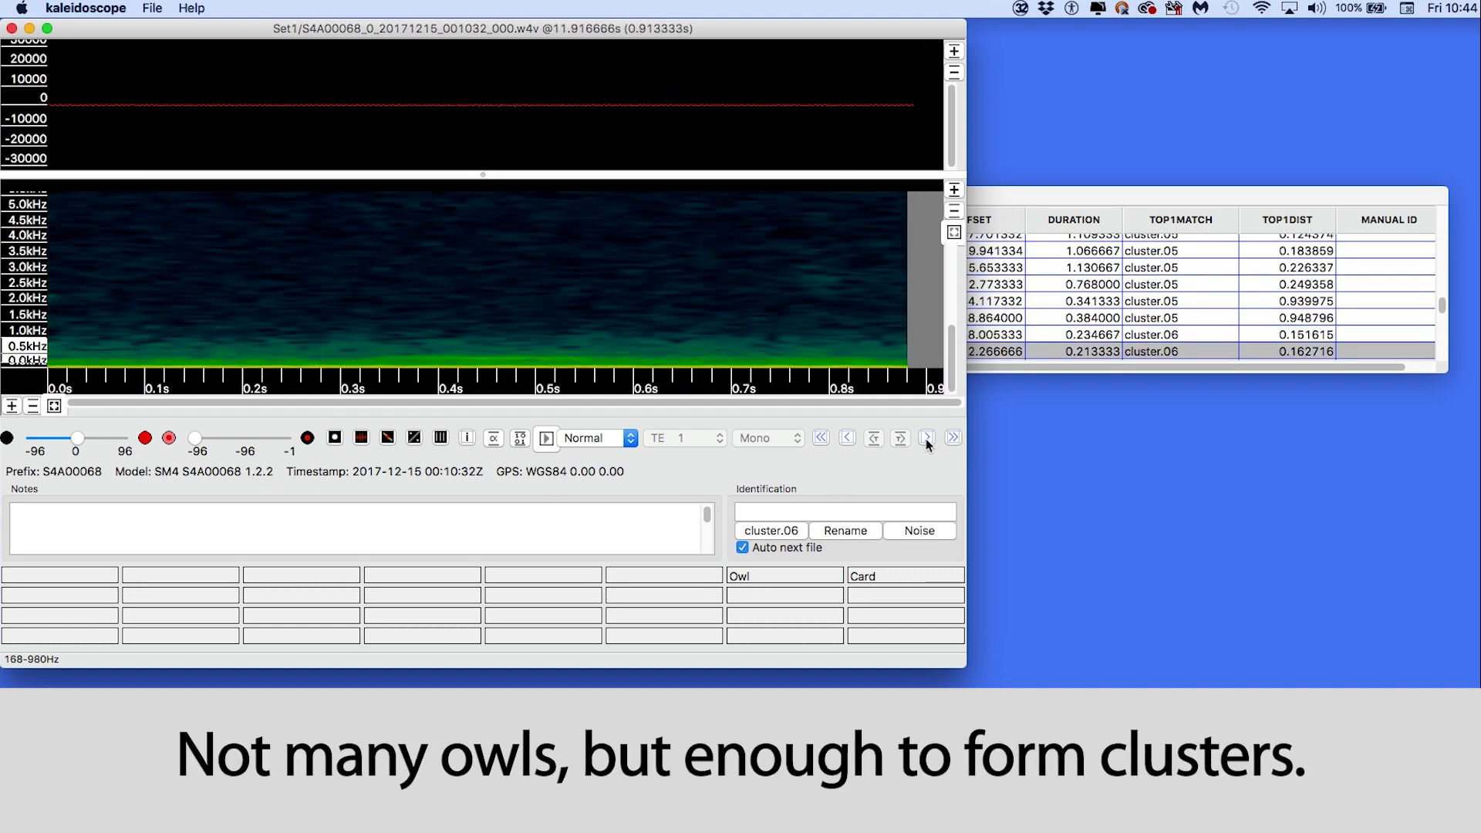
click(928, 437)
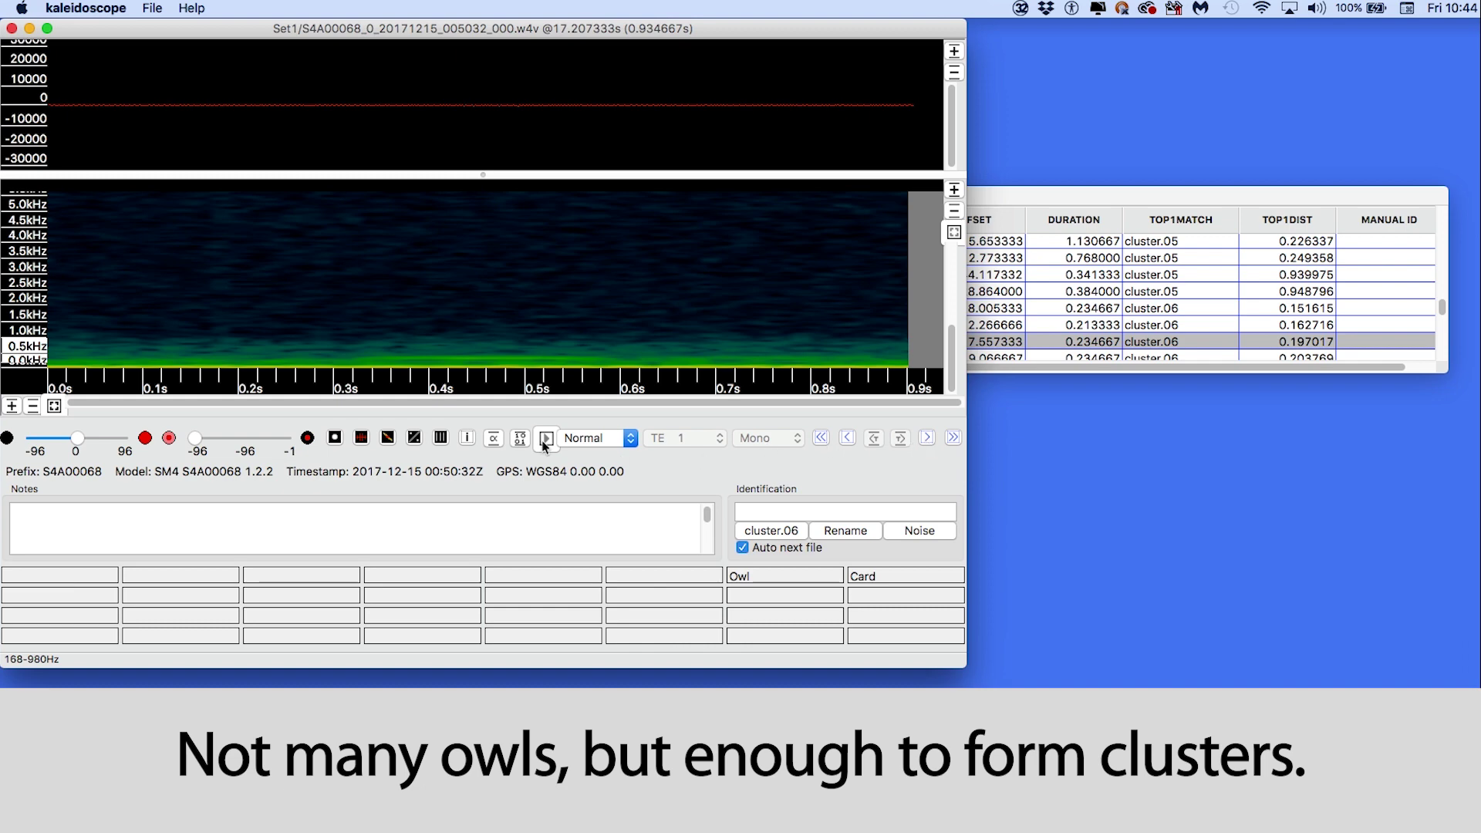
Step: Jump to cluster.07, play its first recording, and step through its files
click(954, 438)
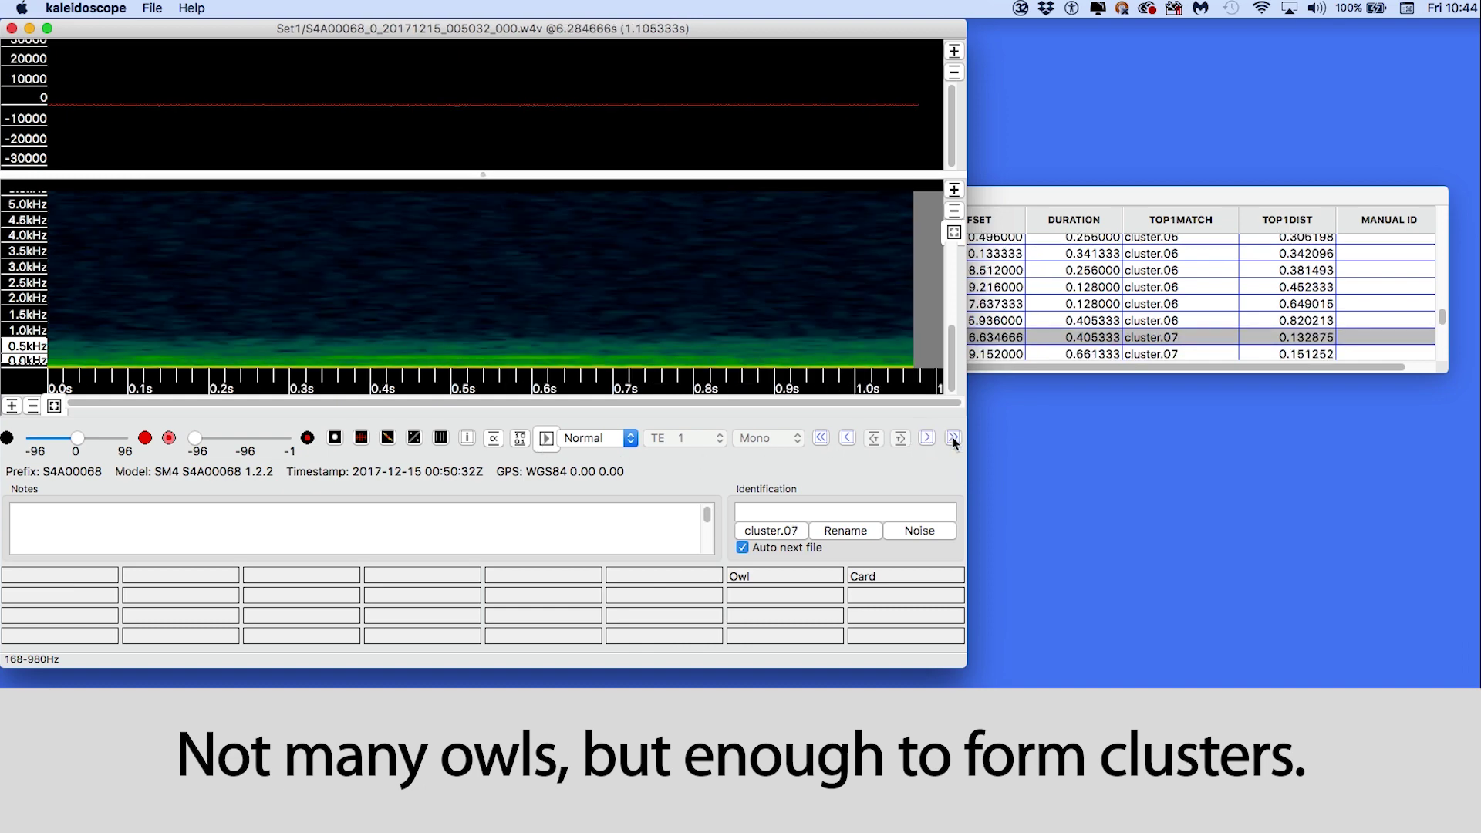
click(546, 437)
click(927, 437)
click(927, 437)
click(928, 437)
click(928, 437)
click(928, 438)
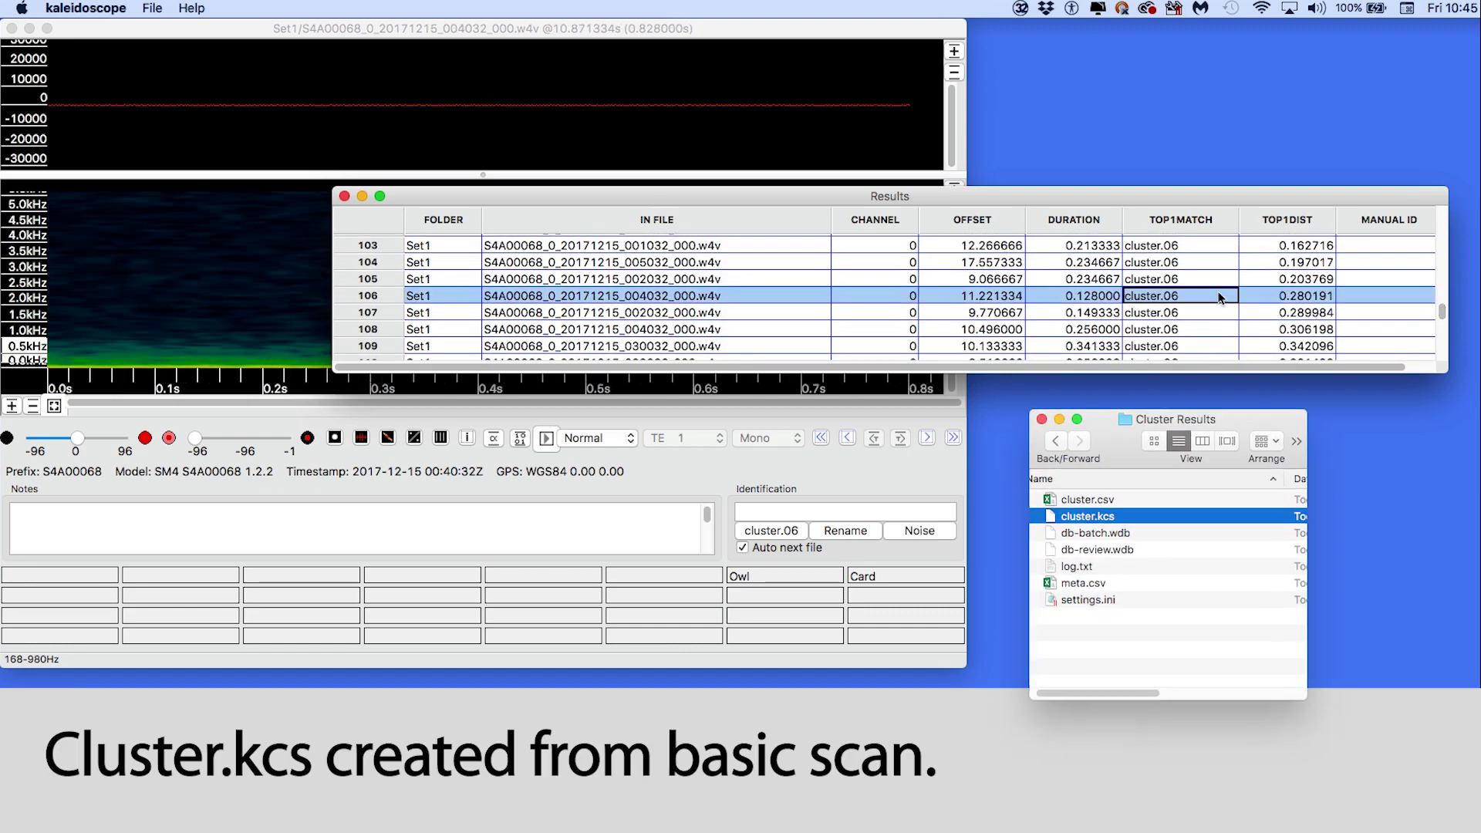
Step: Rename cluster.06 to Owl in the Results table
click(152, 7)
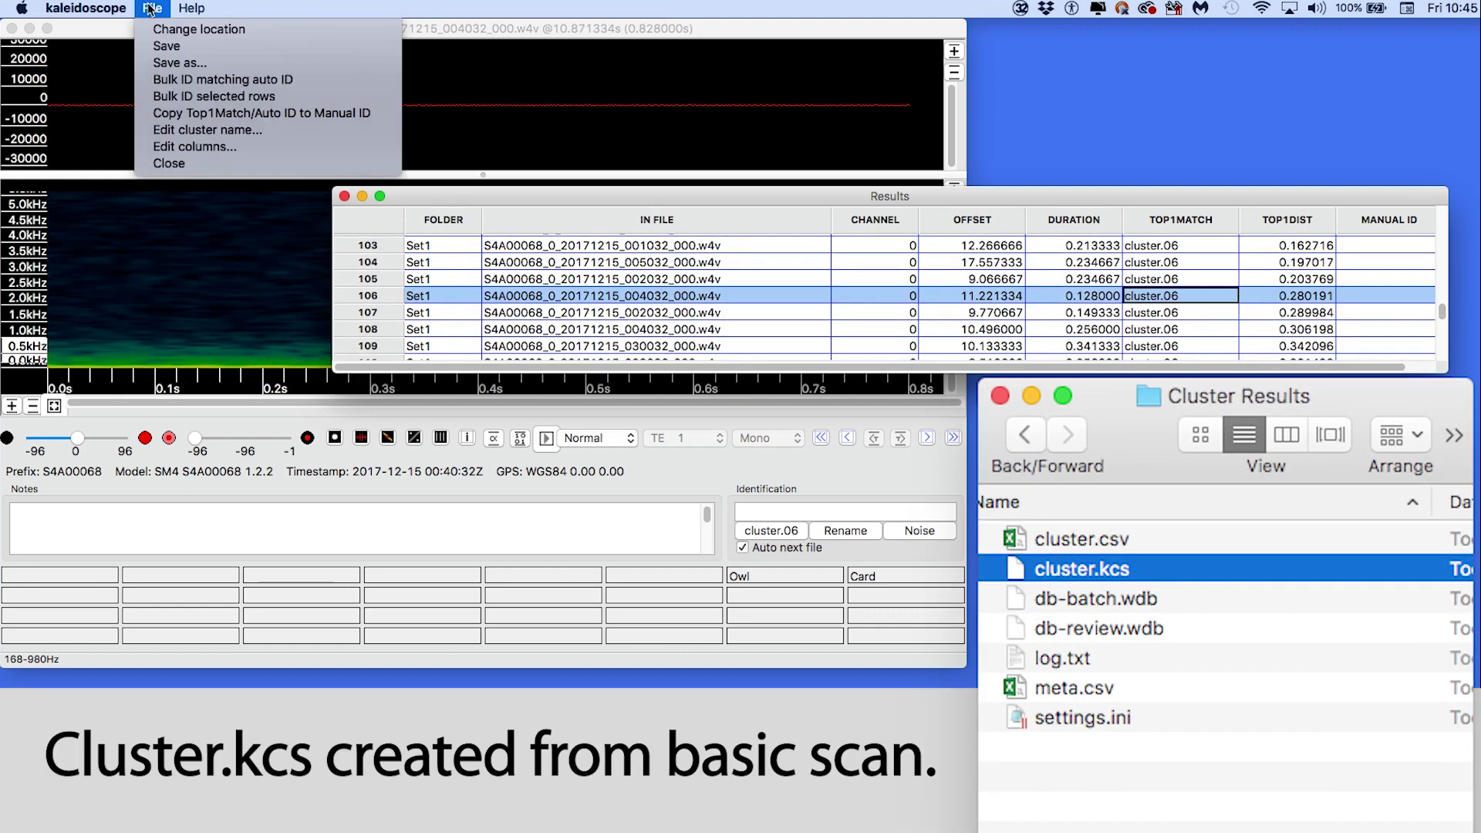
click(186, 130)
text(Owl)
key(Return)
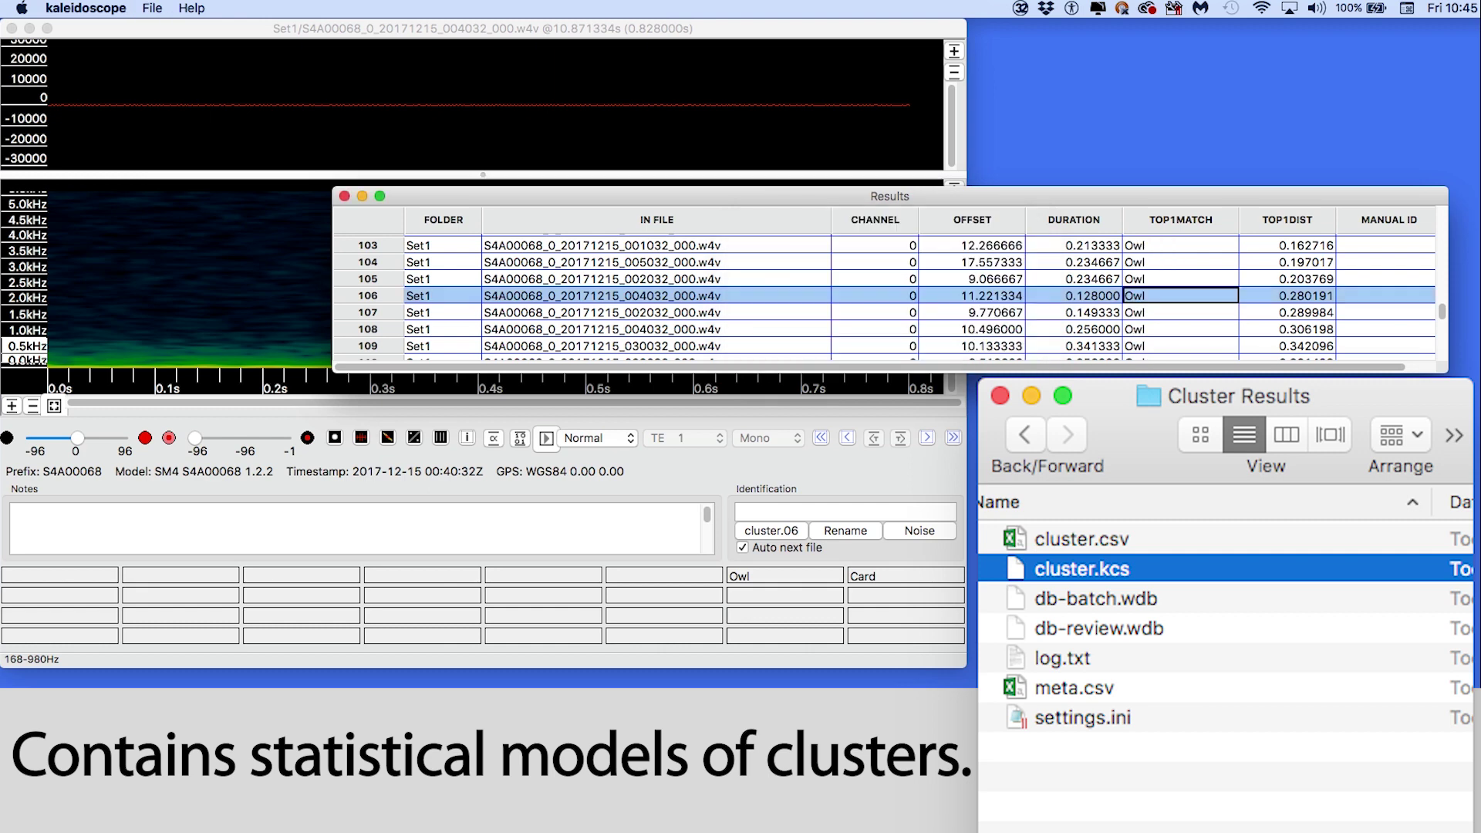
Step: Load row 57's recording, rename cluster.02 to Owl, and save the results
drag(1442, 320, 1442, 266)
click(1207, 284)
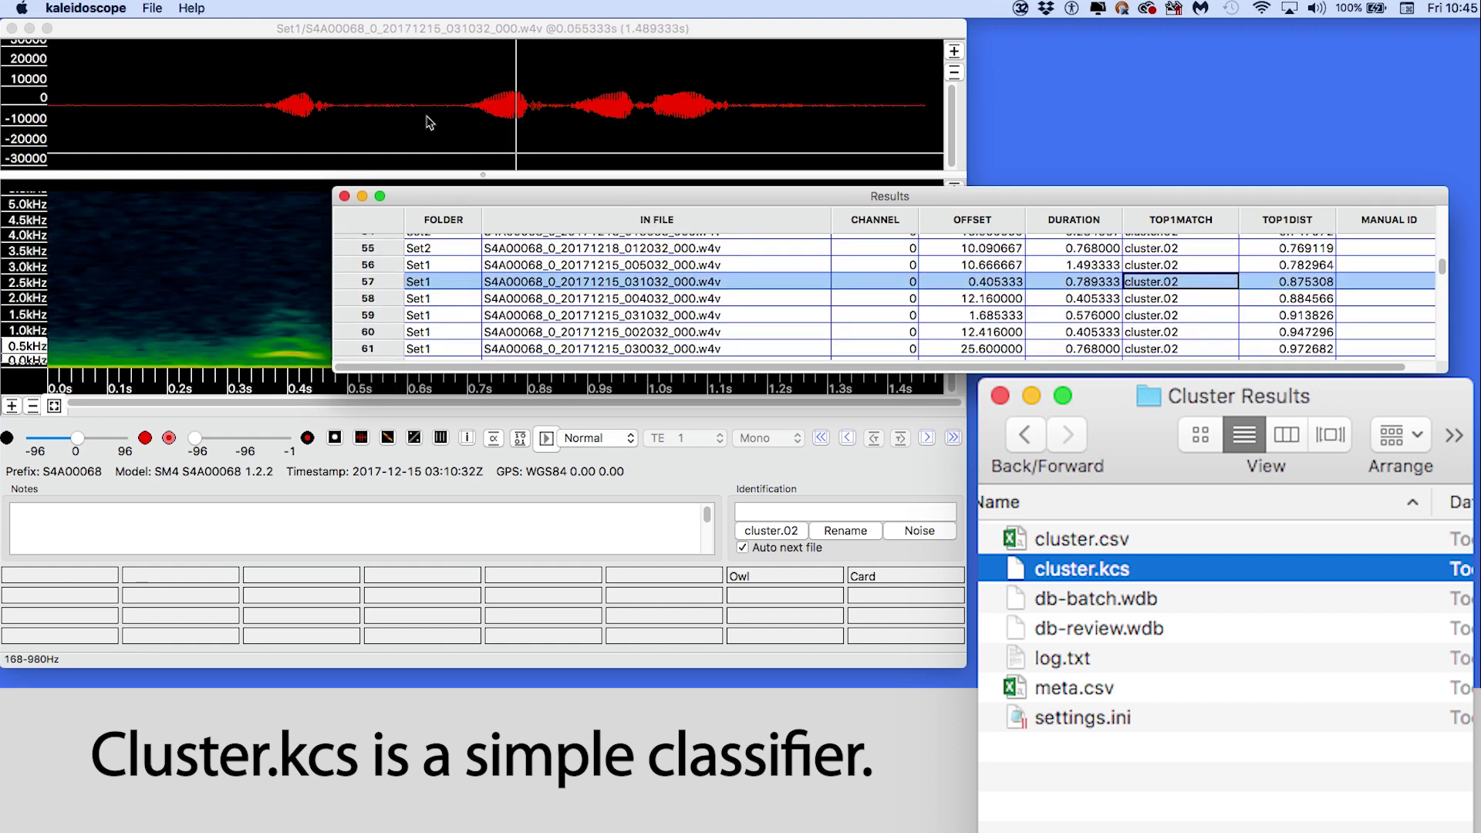
click(152, 8)
click(199, 131)
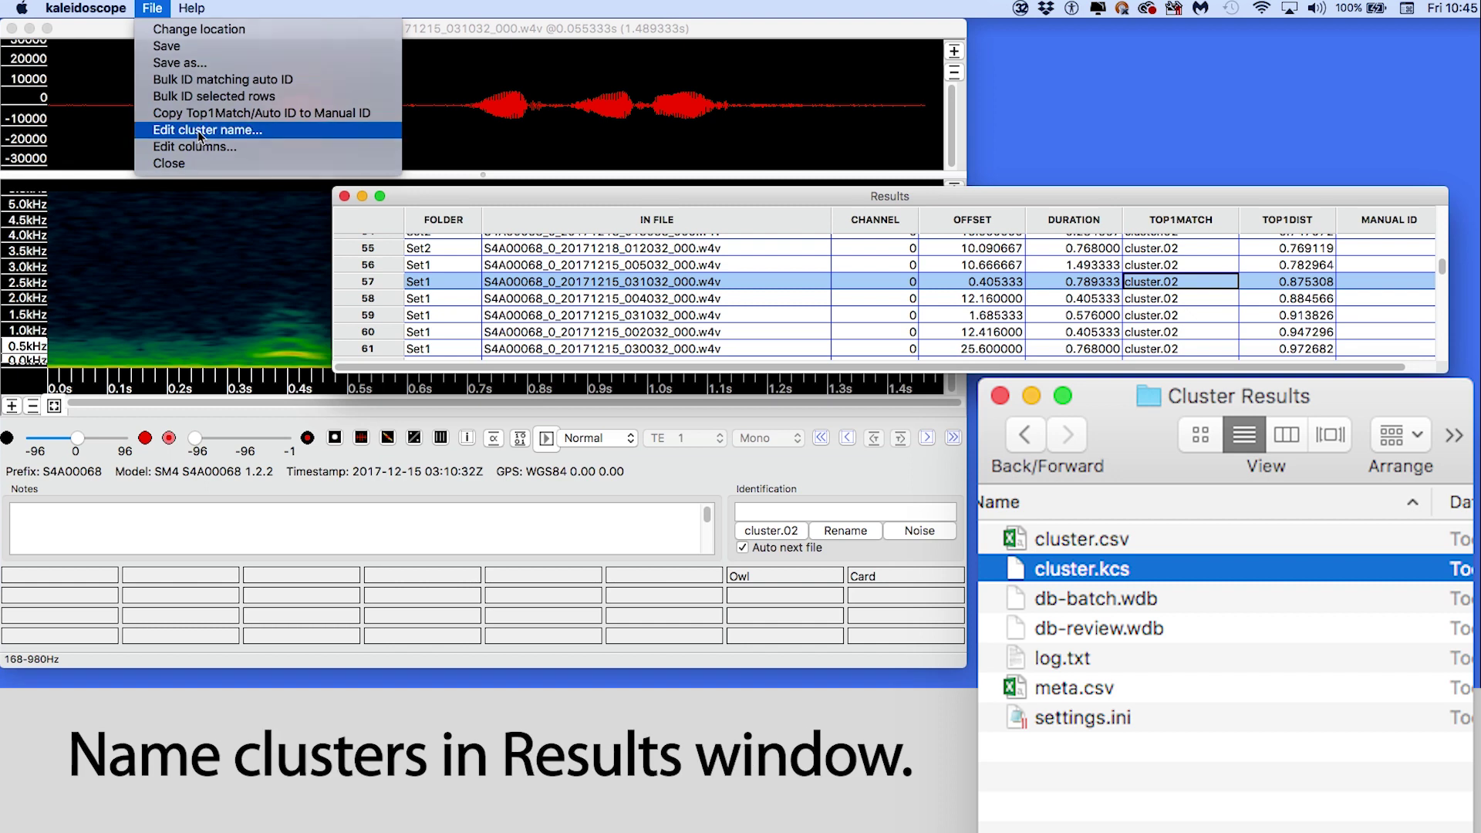
text(Owl)
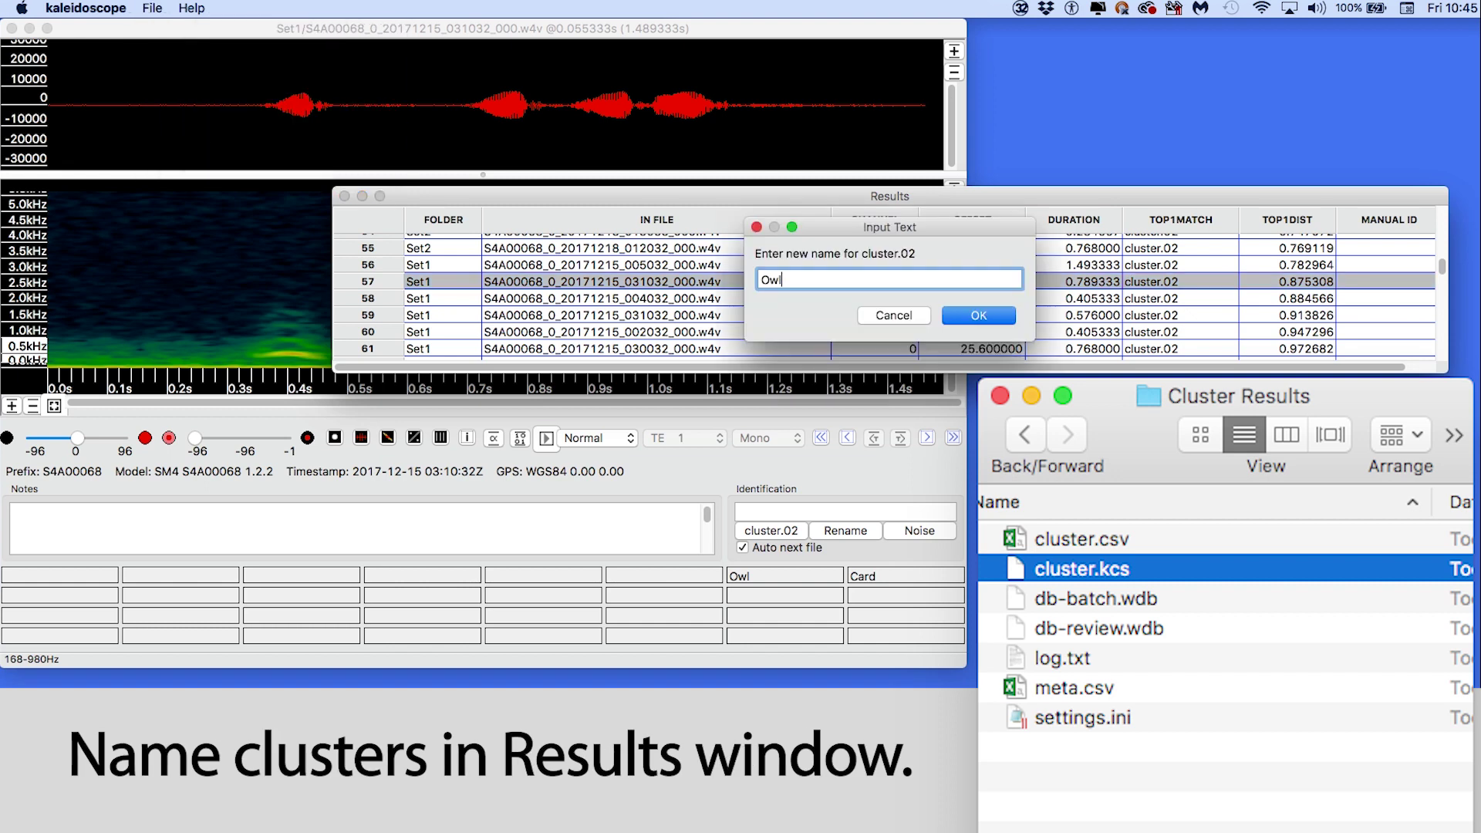
key(Return)
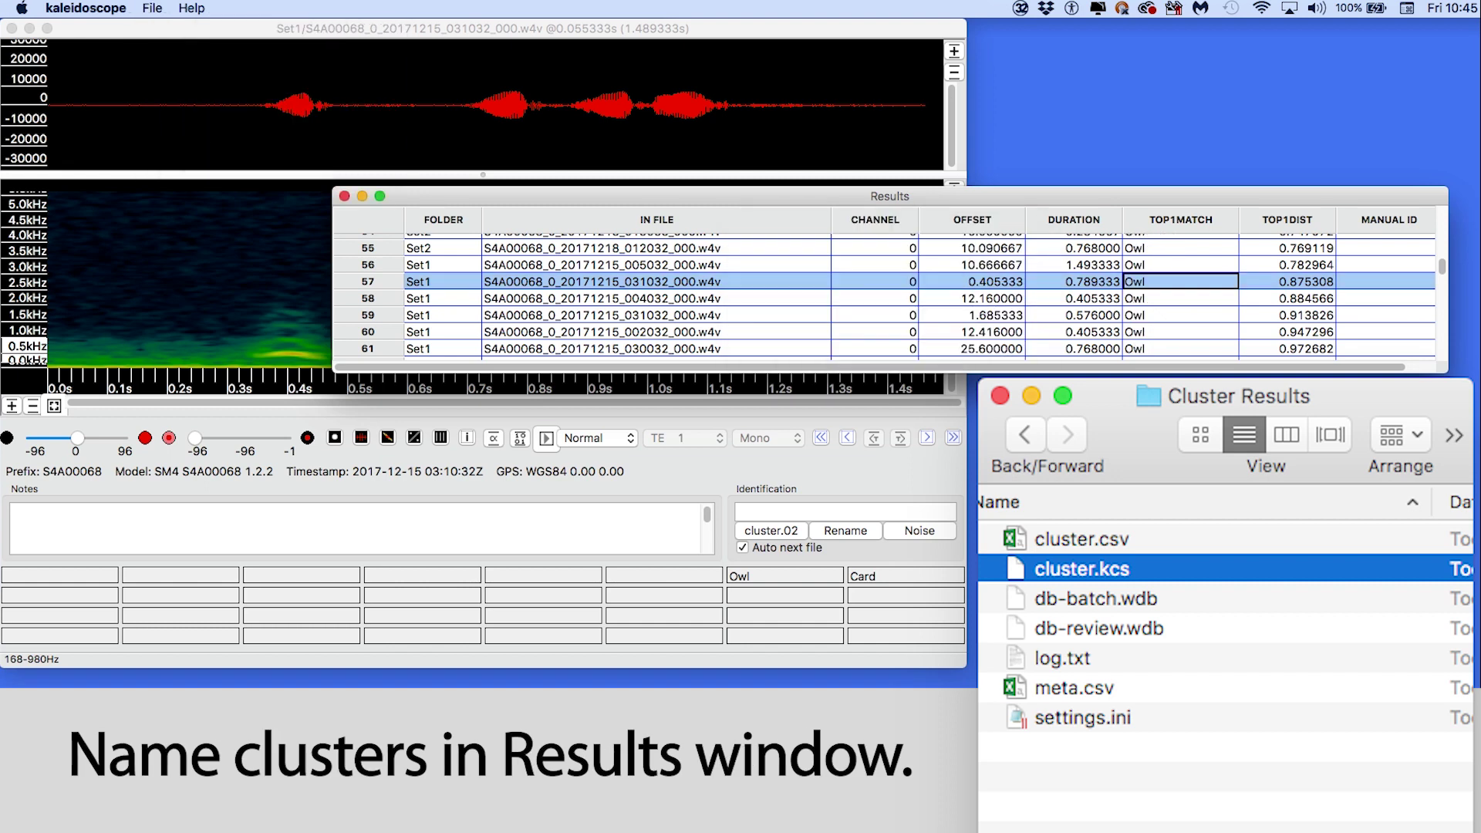
click(157, 6)
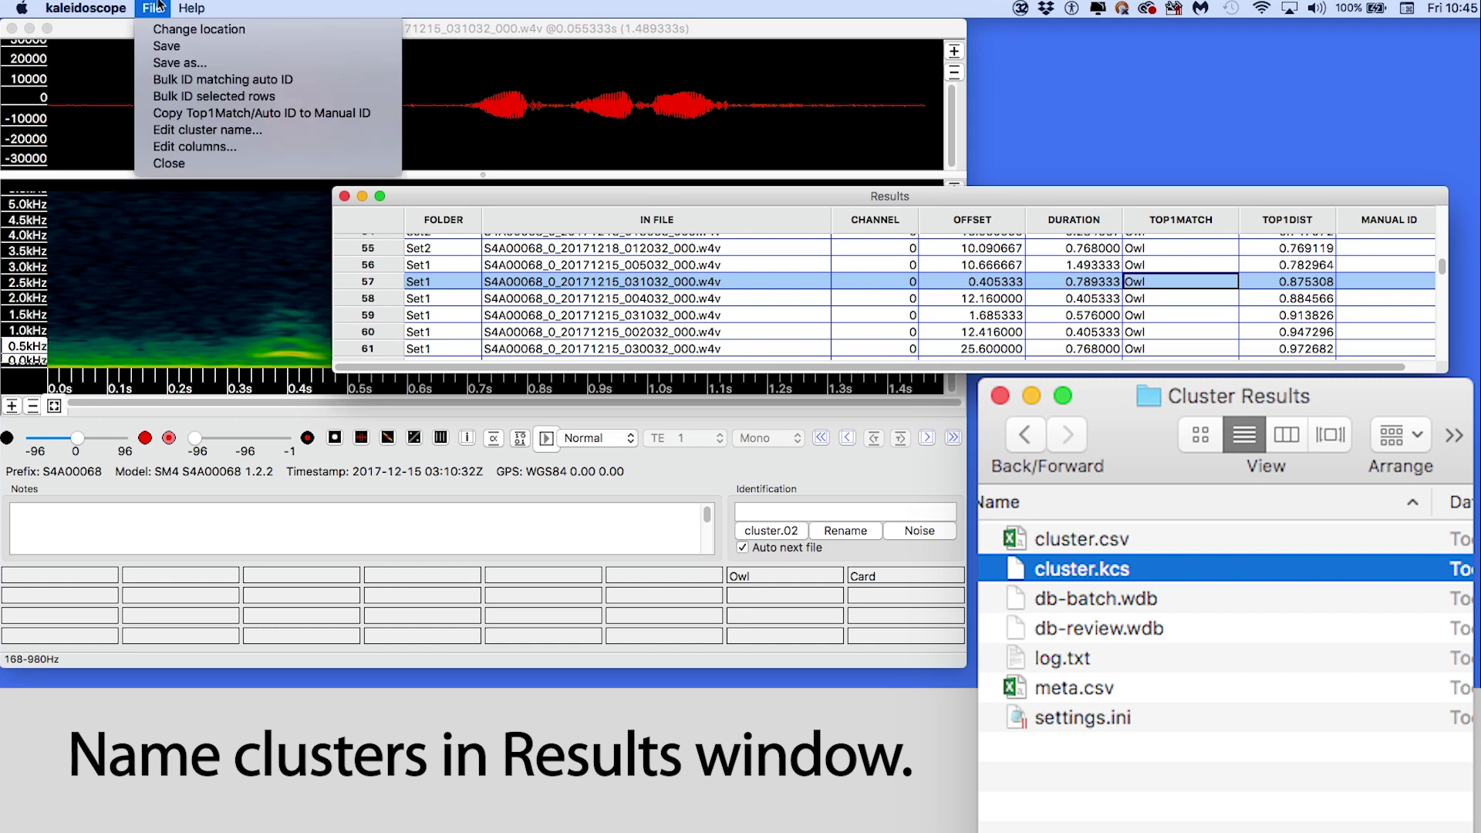
click(162, 46)
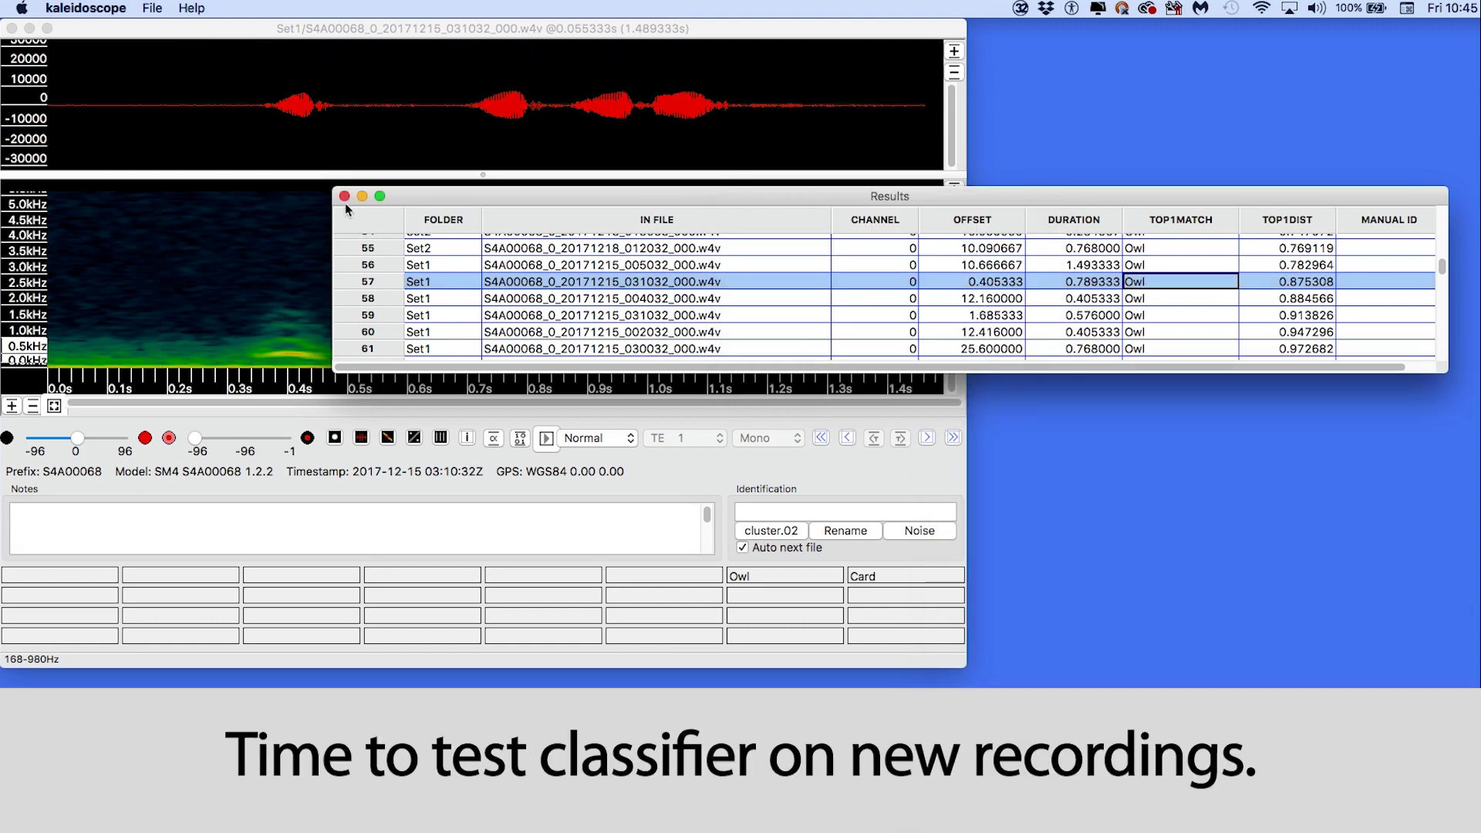
Step: Close Results and the viewer, and set the input folder to Desktop > New data
click(344, 198)
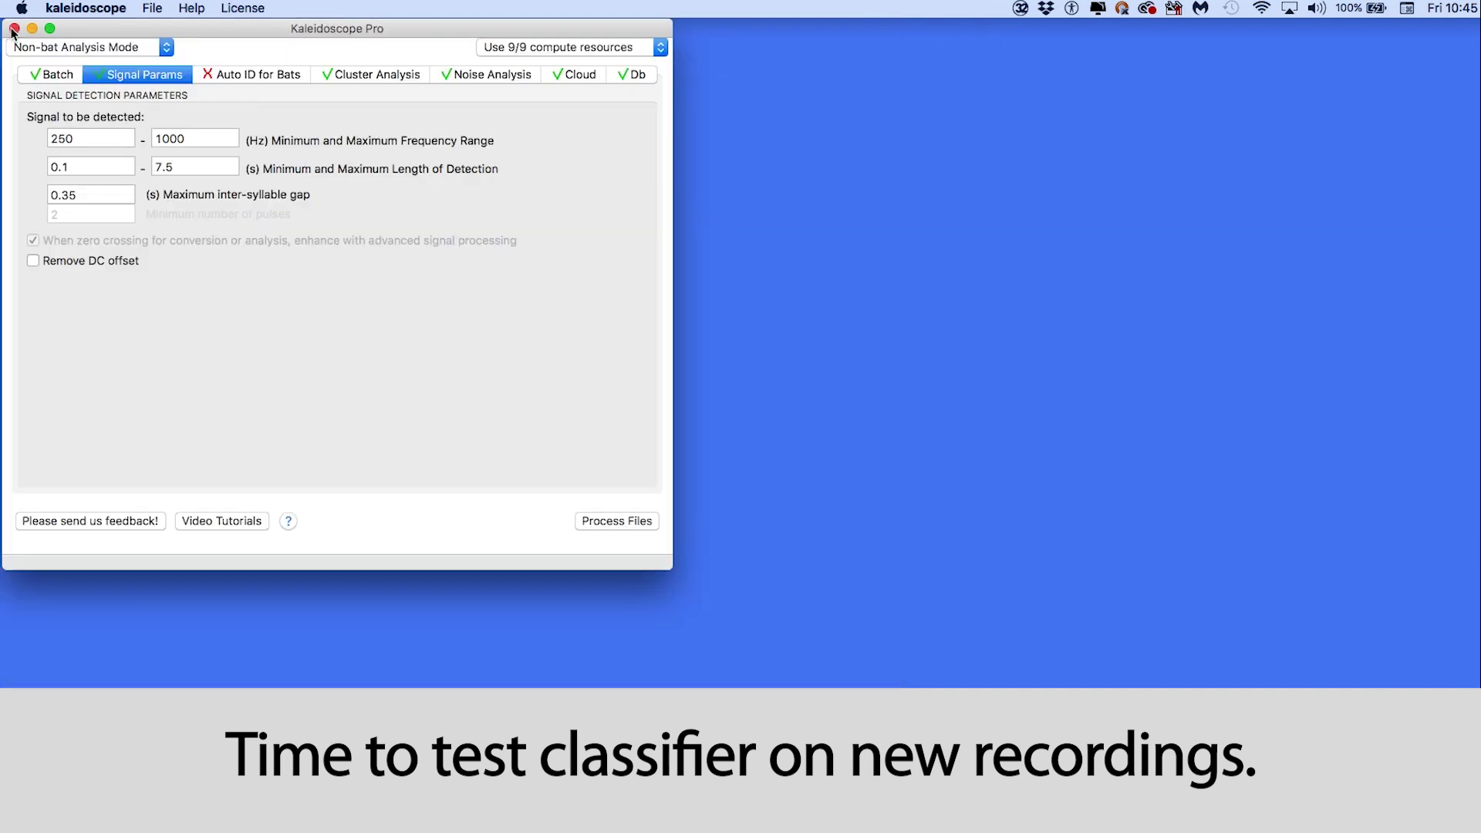
click(11, 28)
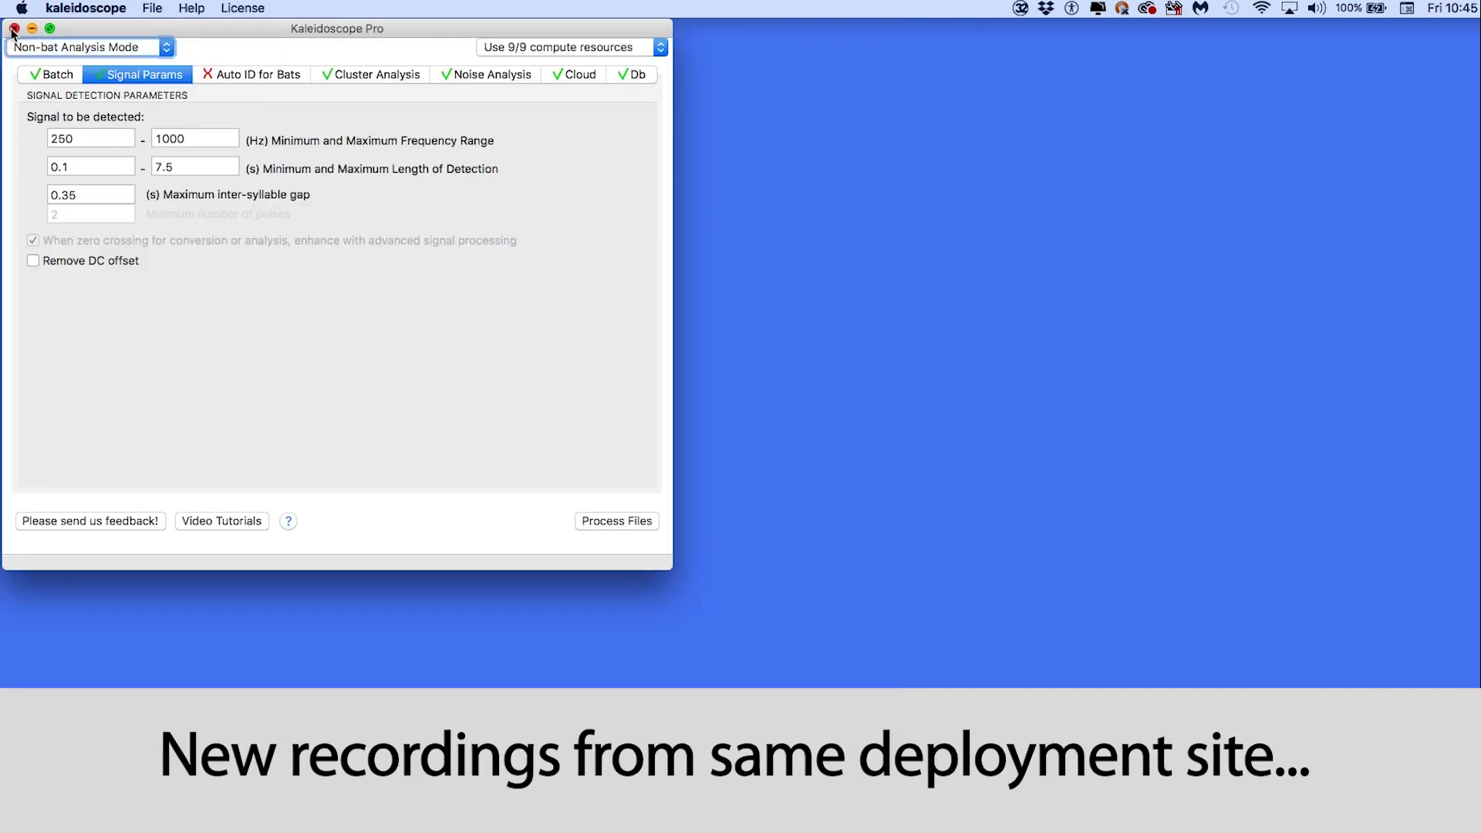
click(57, 74)
click(286, 154)
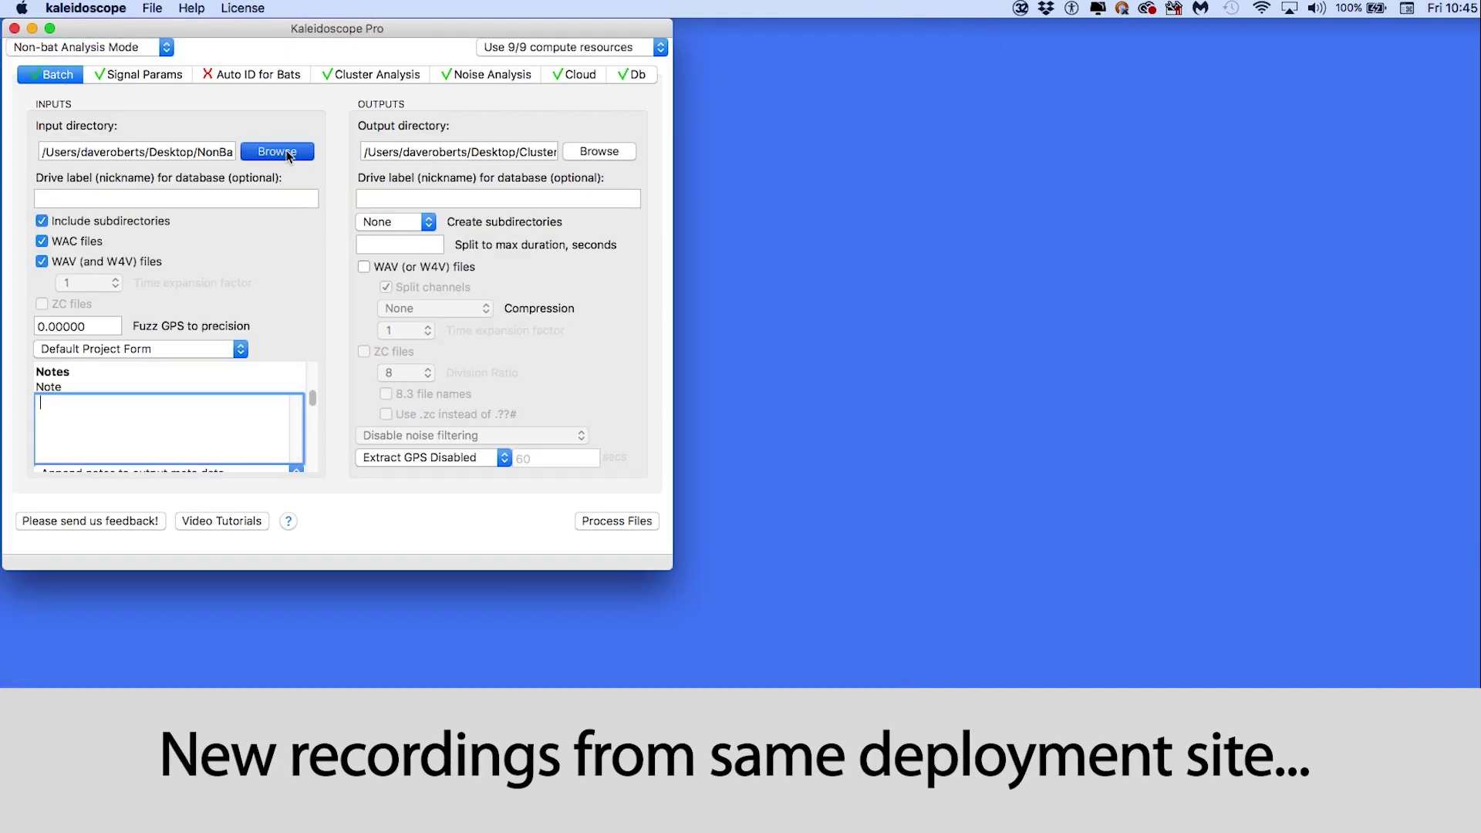
click(584, 303)
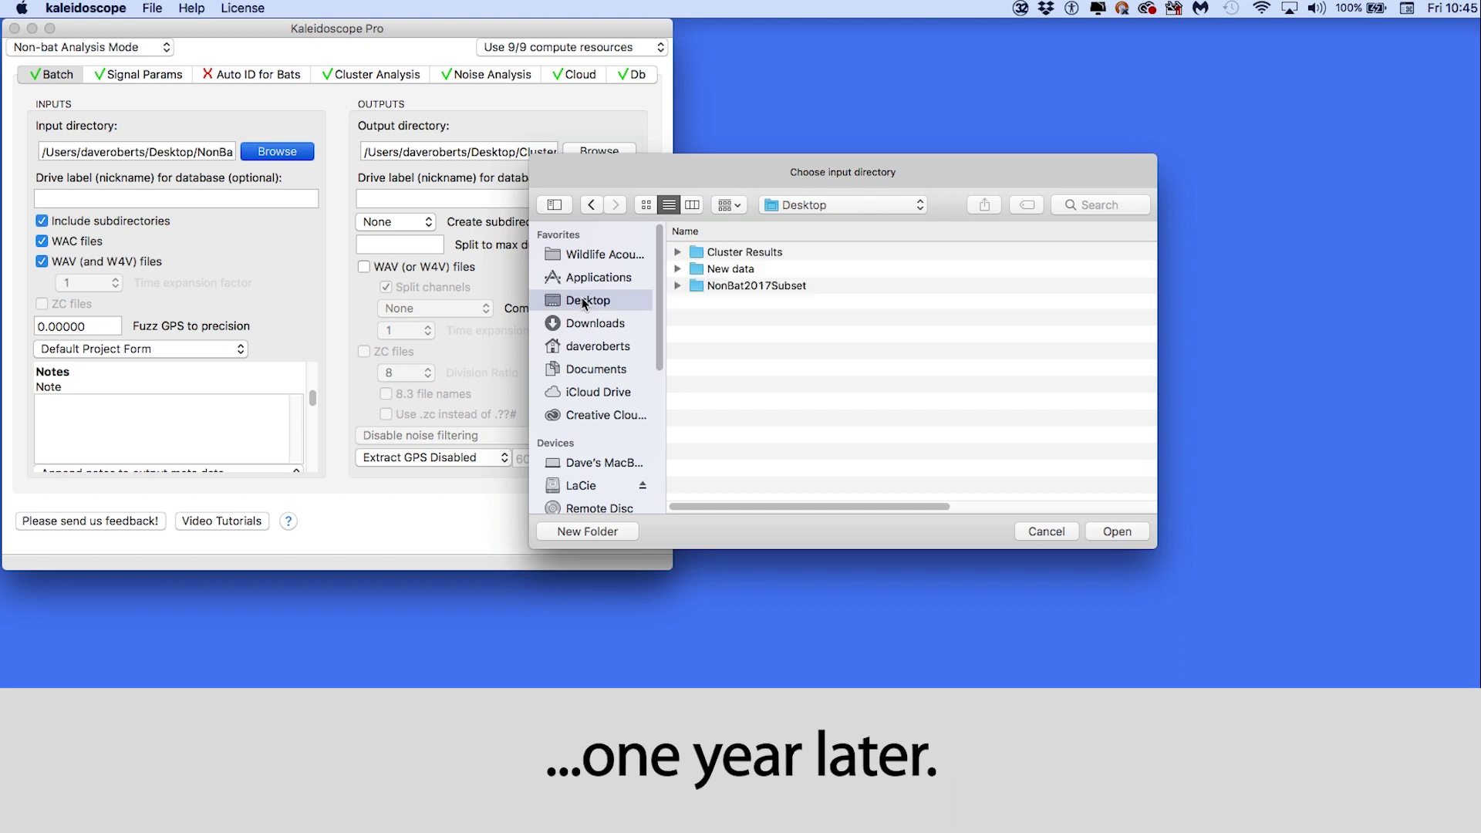
click(736, 270)
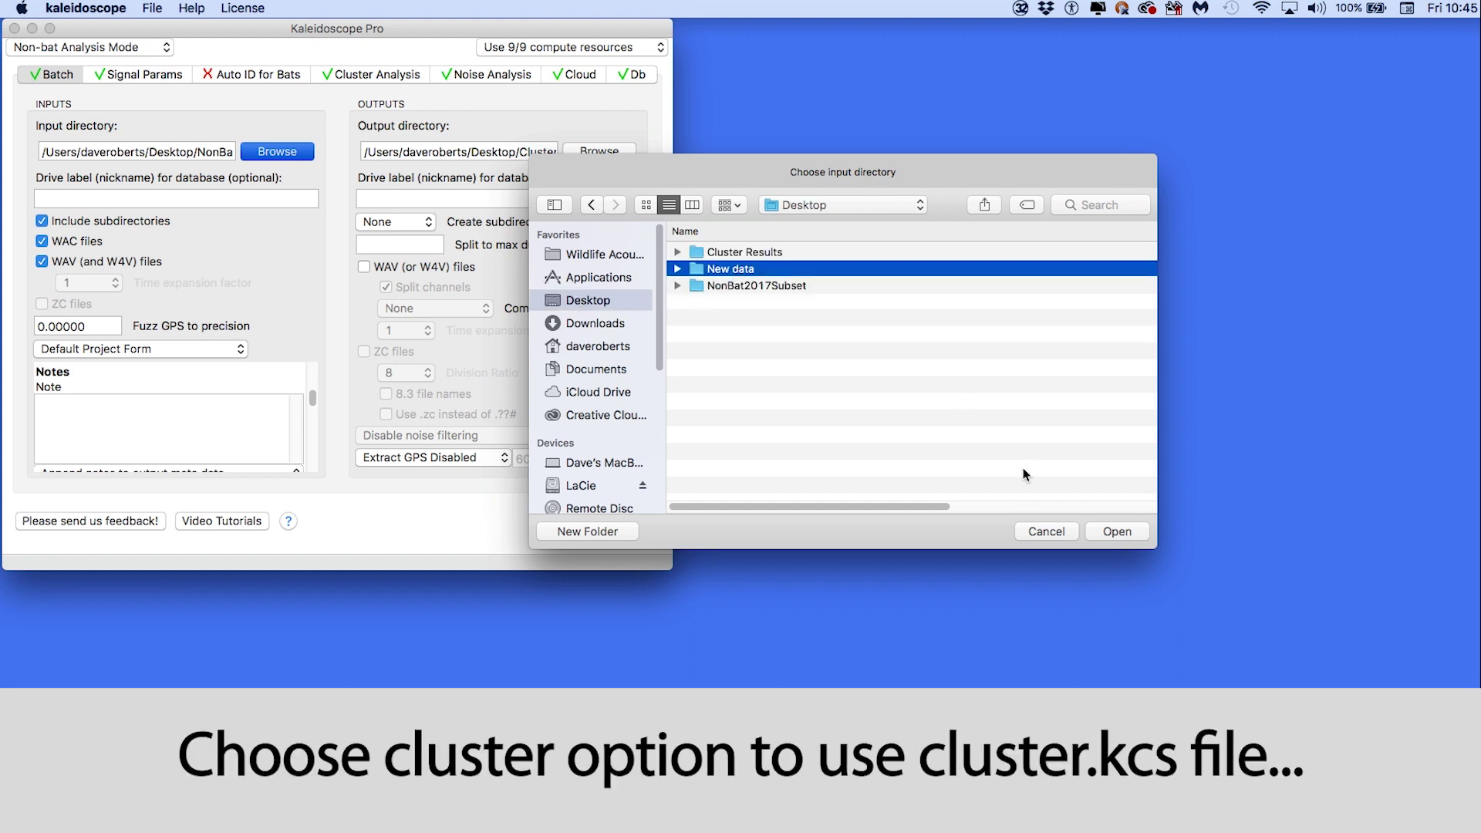
click(1128, 536)
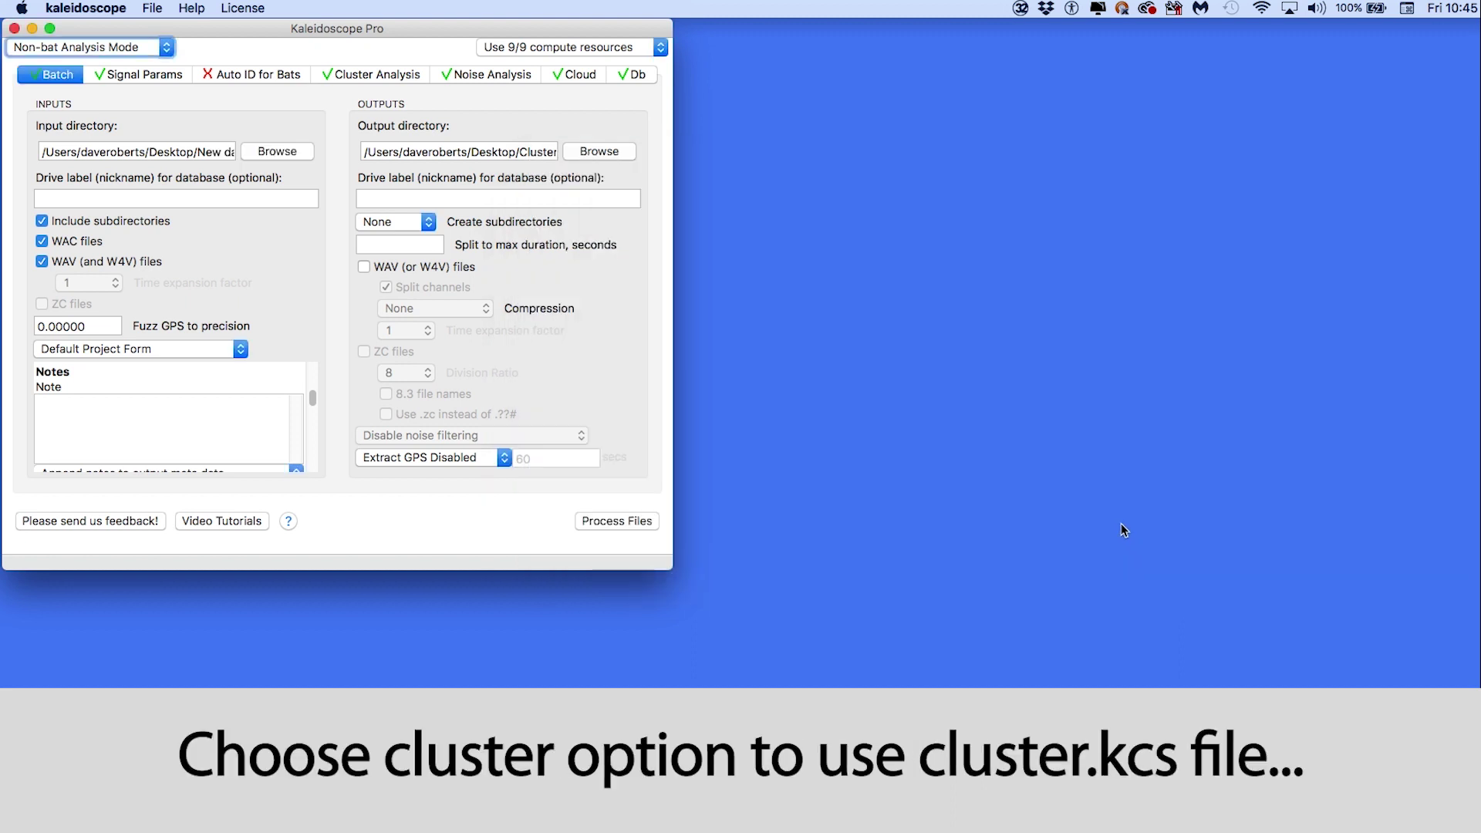
Step: Set cluster analysis to 'Use existing .kcs to sort new recordings' and process the files
click(393, 76)
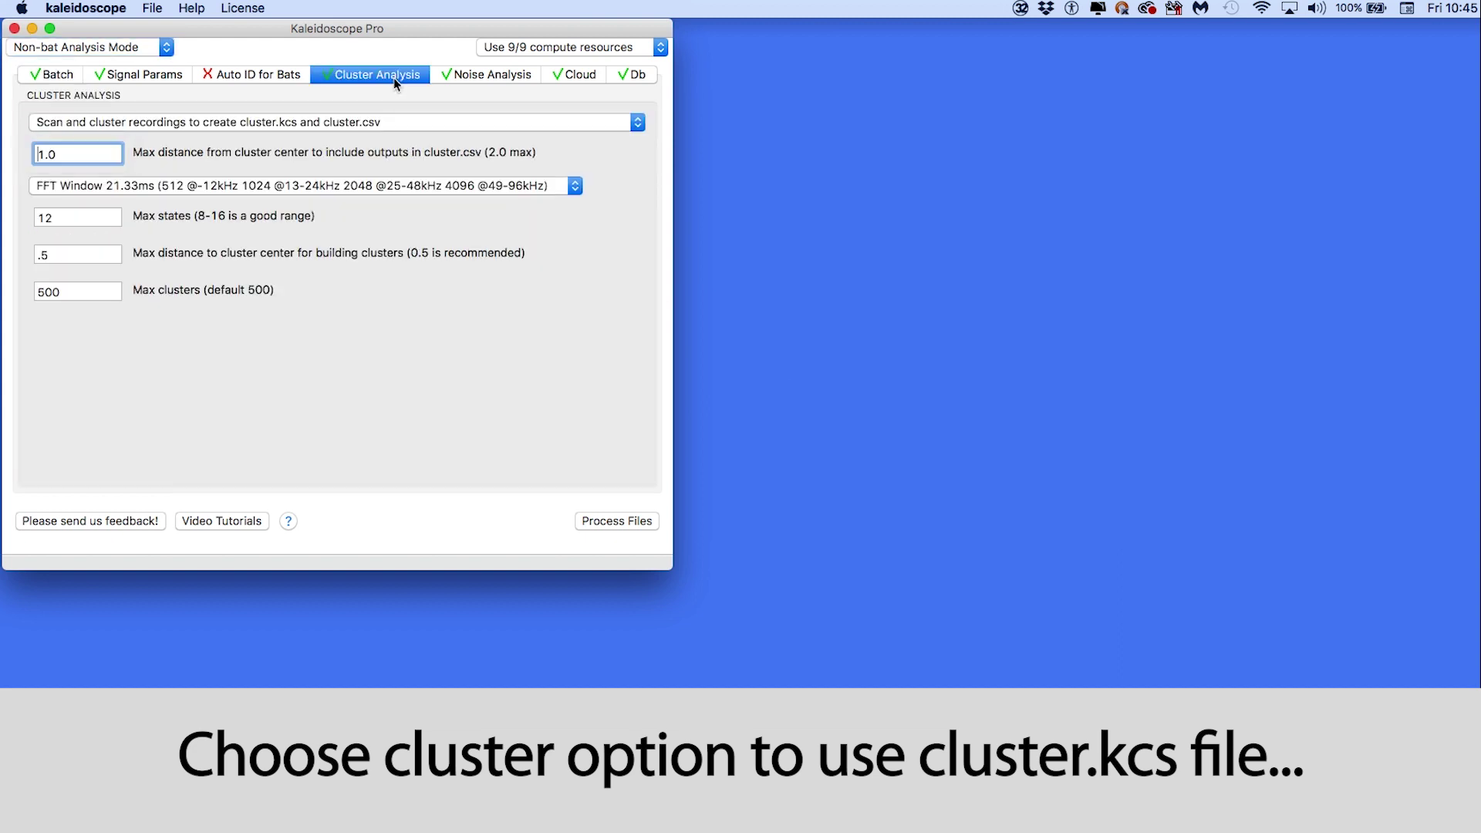
click(398, 124)
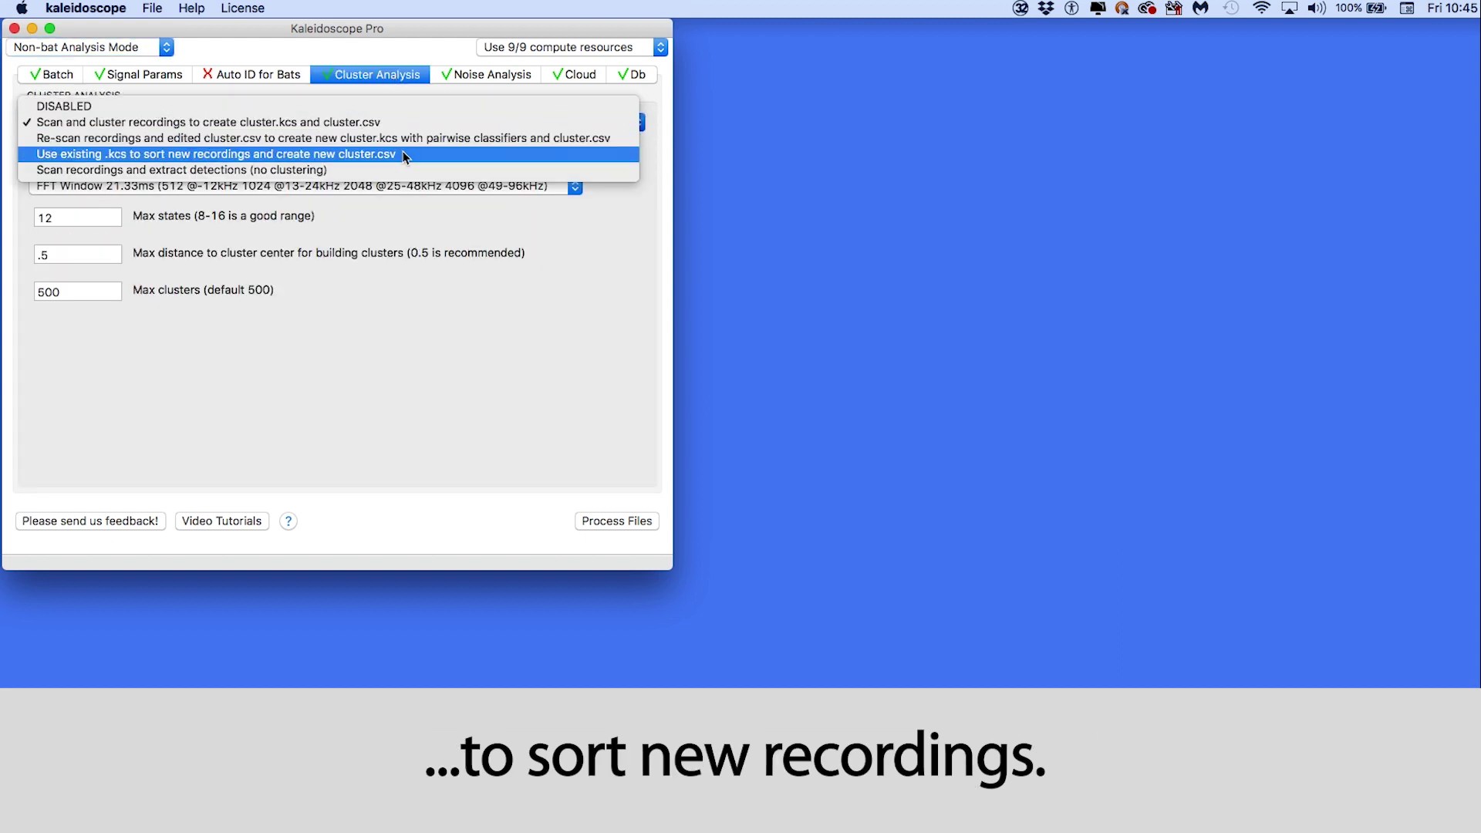
click(402, 153)
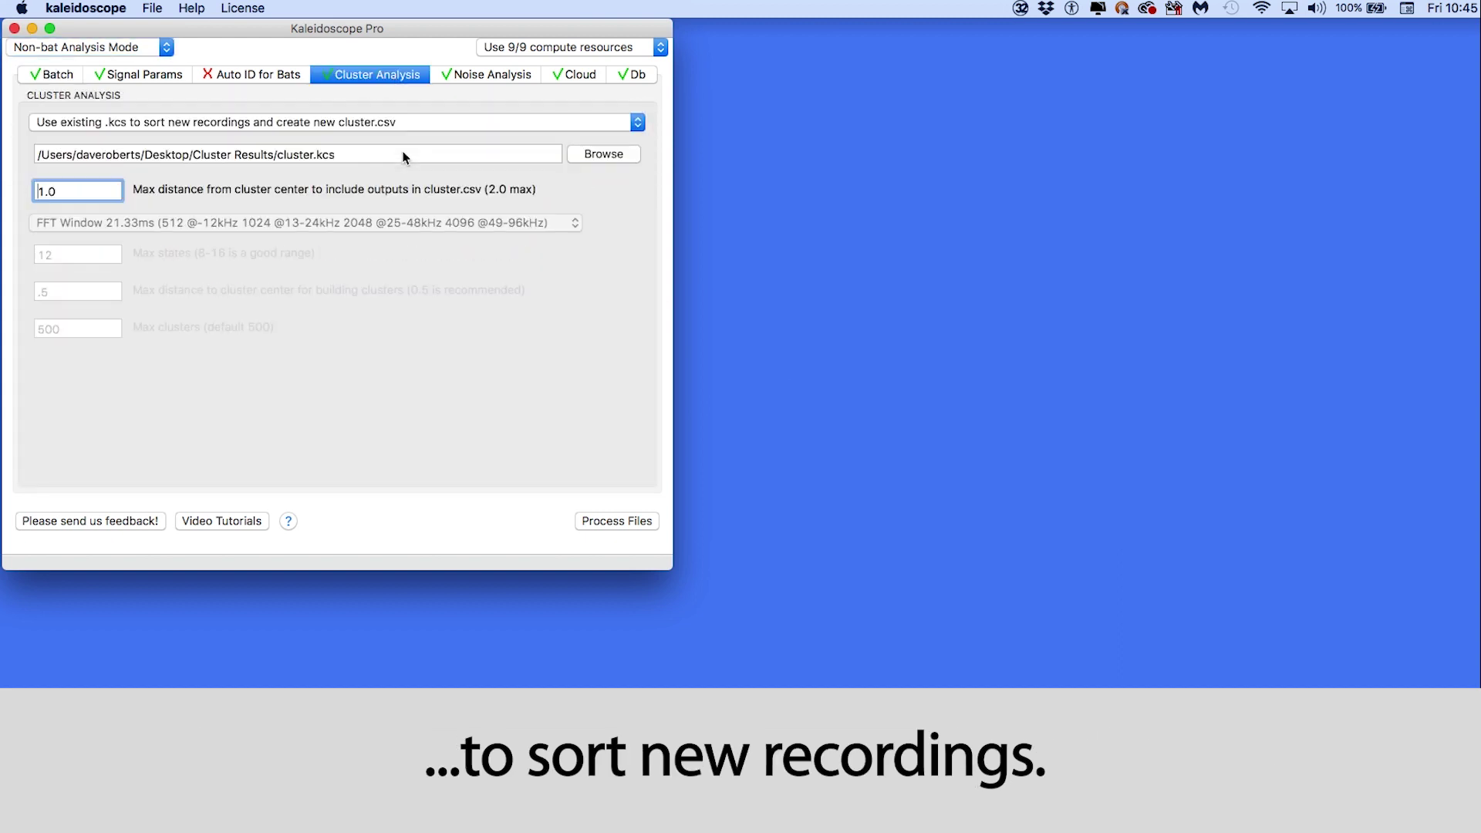
click(617, 522)
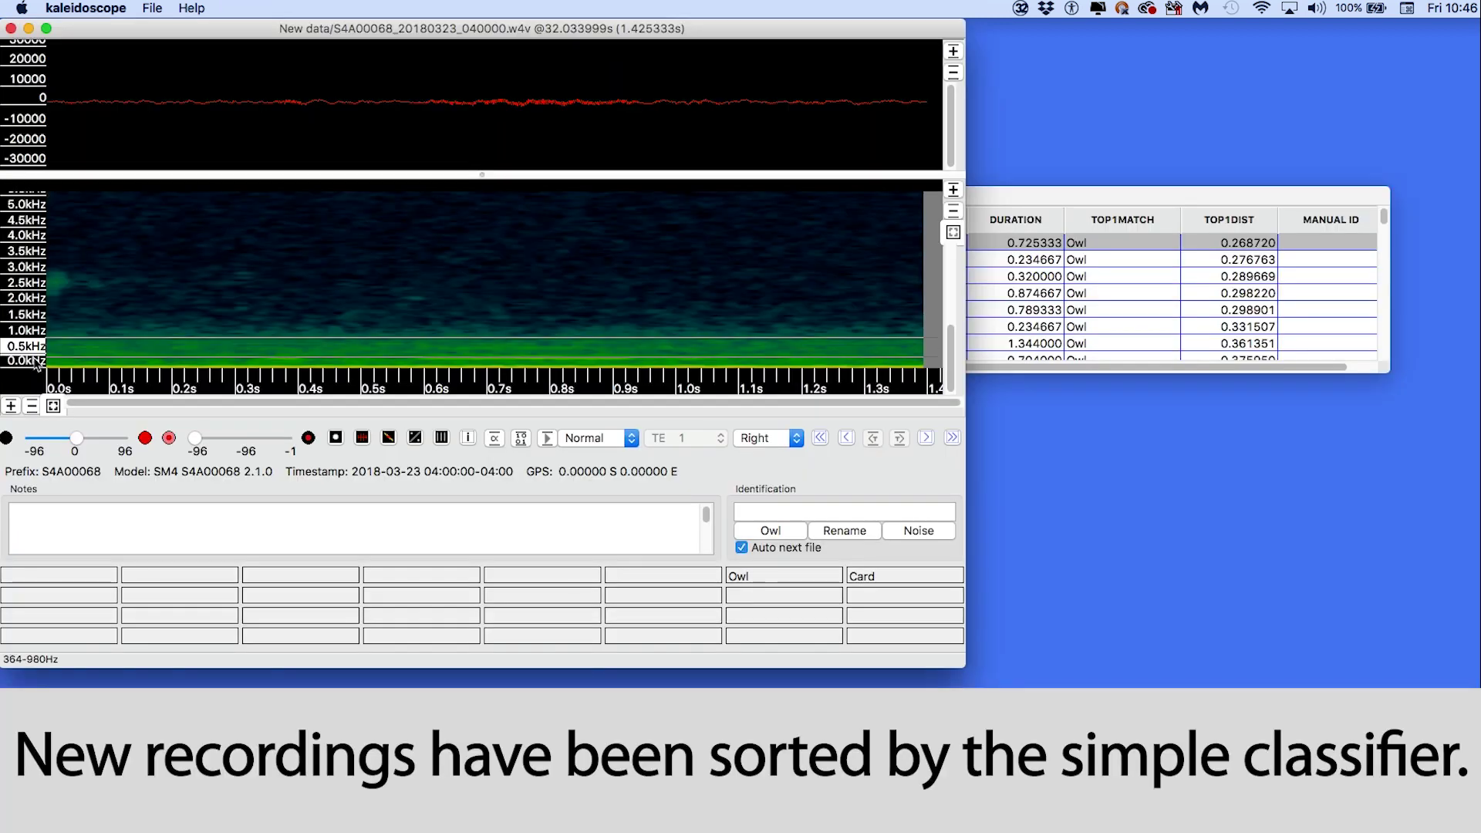
Step: Widen the frequency band down to 84 Hz, play the detection, and step forward
drag(36, 365, 40, 370)
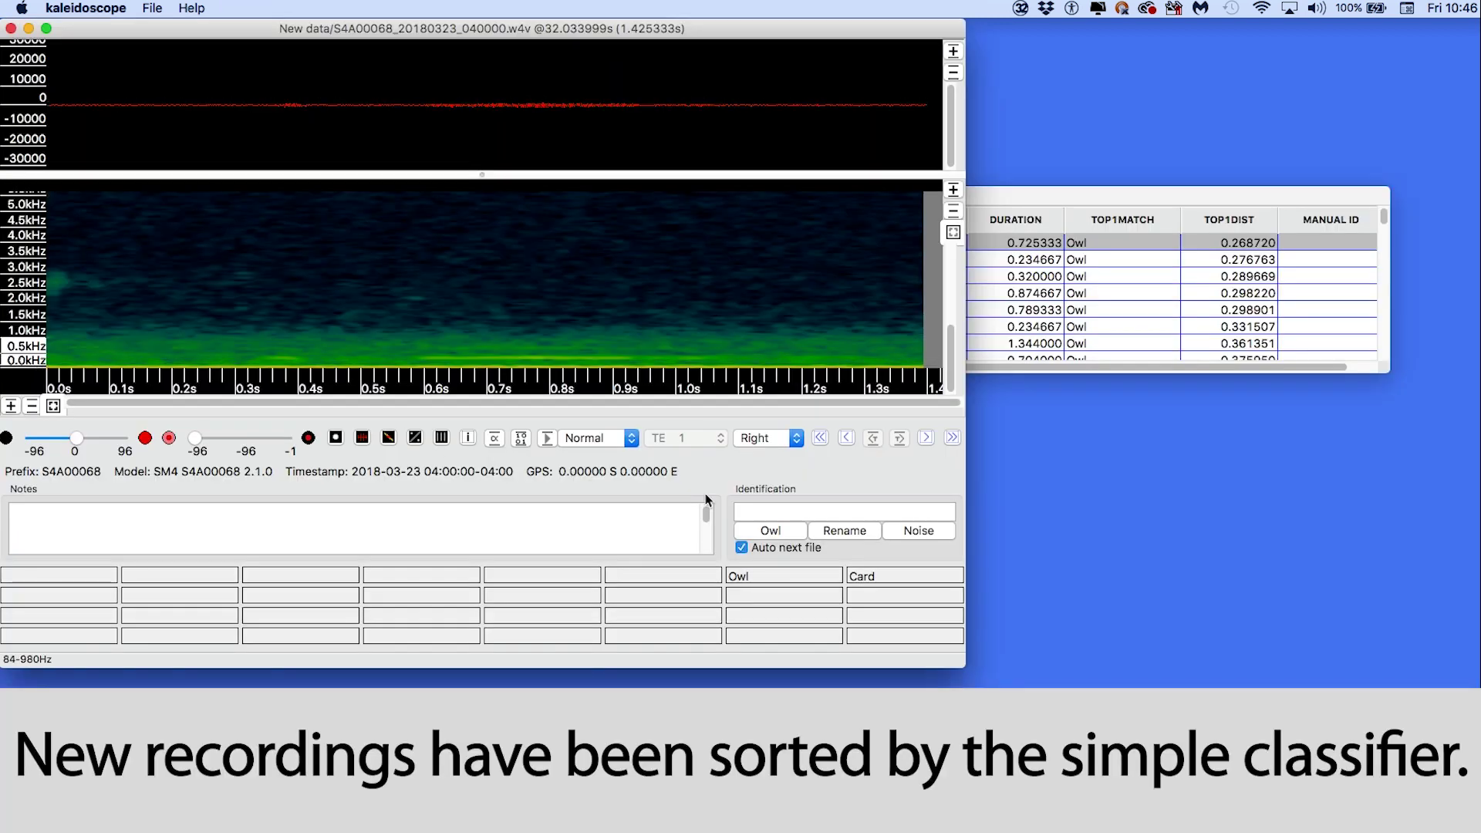
click(548, 438)
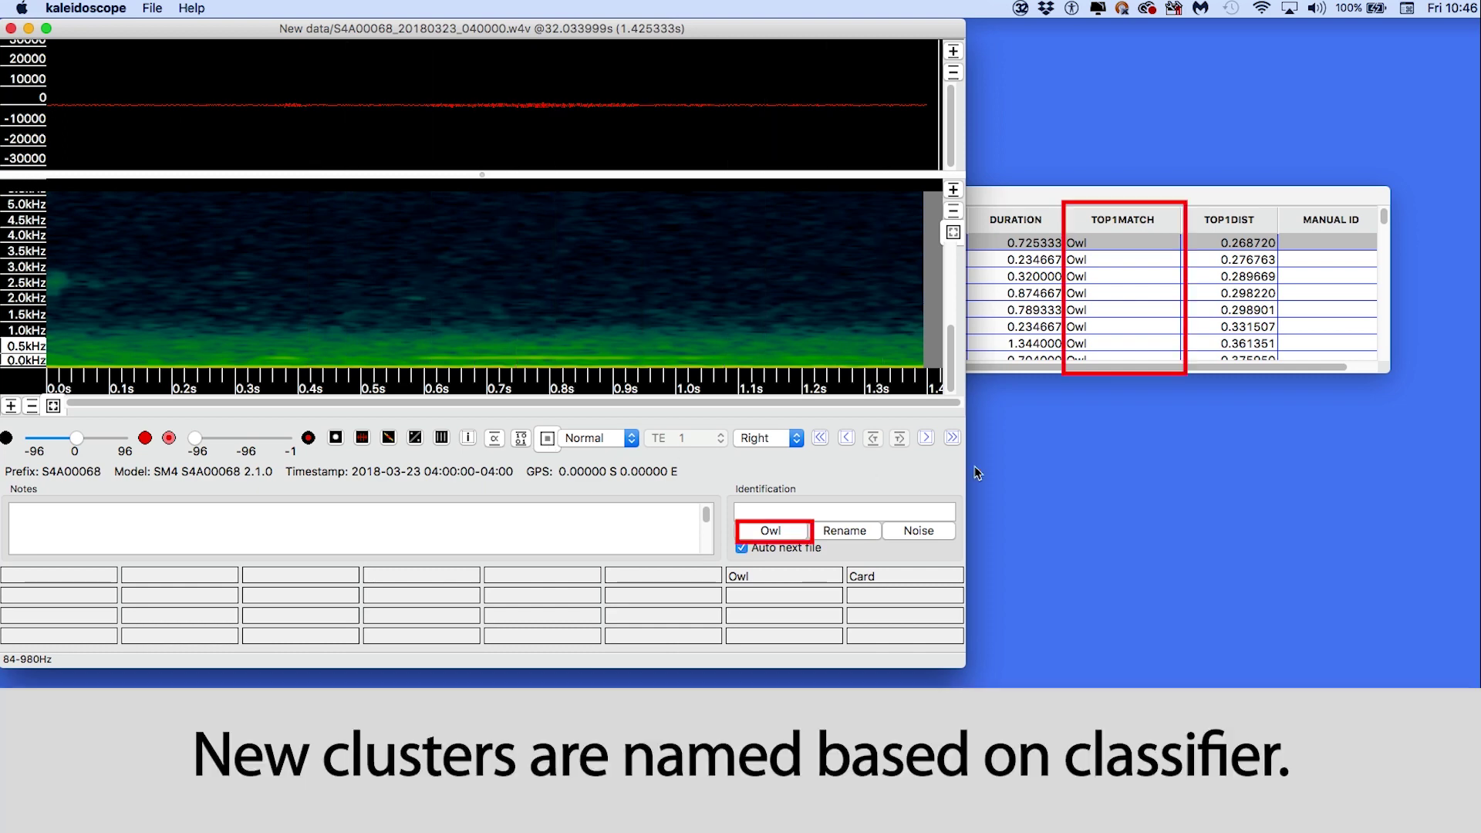
click(927, 437)
click(927, 437)
click(927, 437)
click(927, 435)
click(927, 435)
click(927, 435)
Step: Step through the remaining sorted detections, reviewing each Owl match
click(927, 435)
click(928, 435)
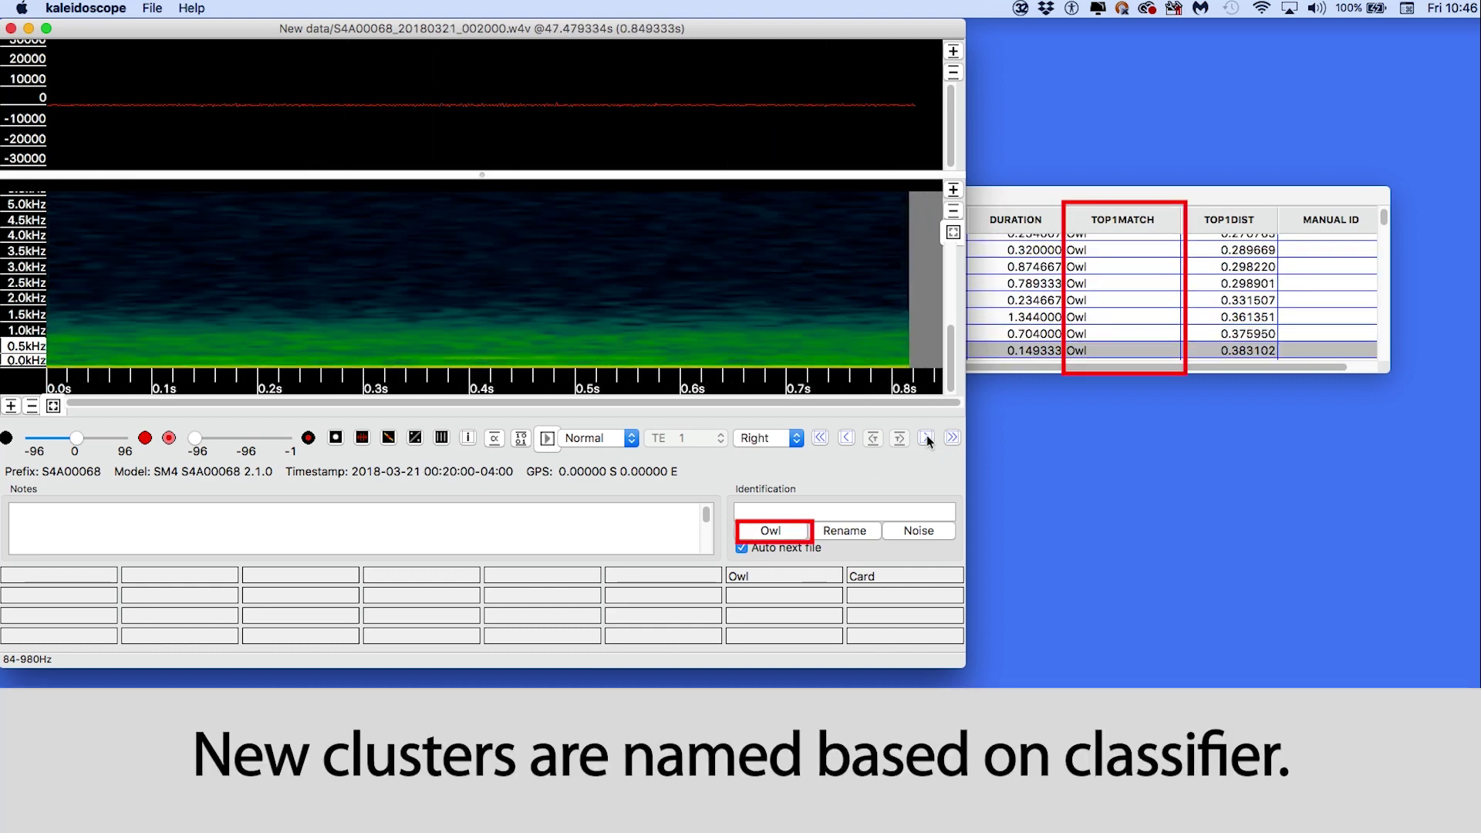
click(927, 435)
click(927, 435)
click(927, 435)
click(927, 435)
click(927, 435)
click(927, 435)
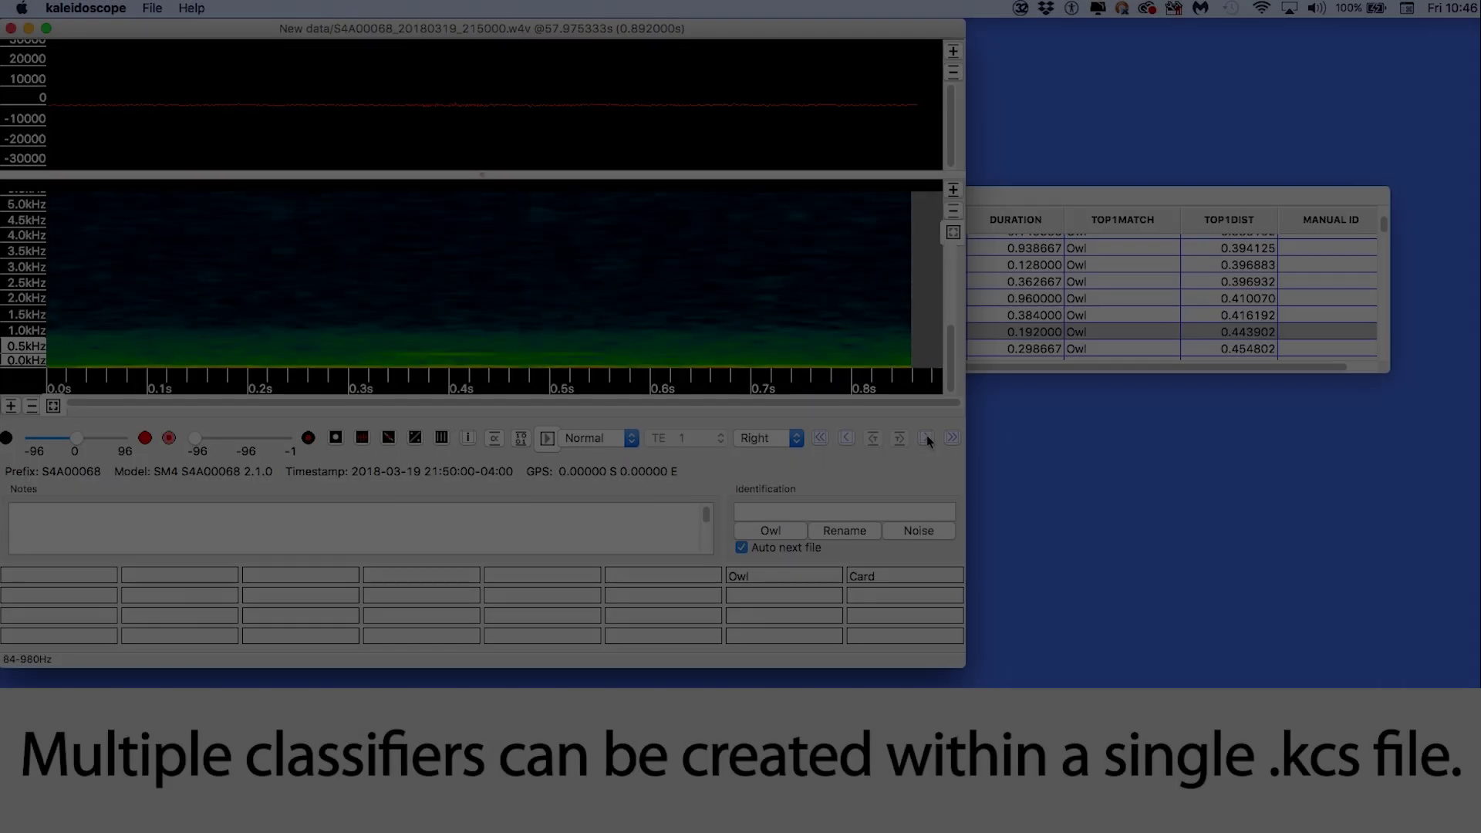
click(927, 435)
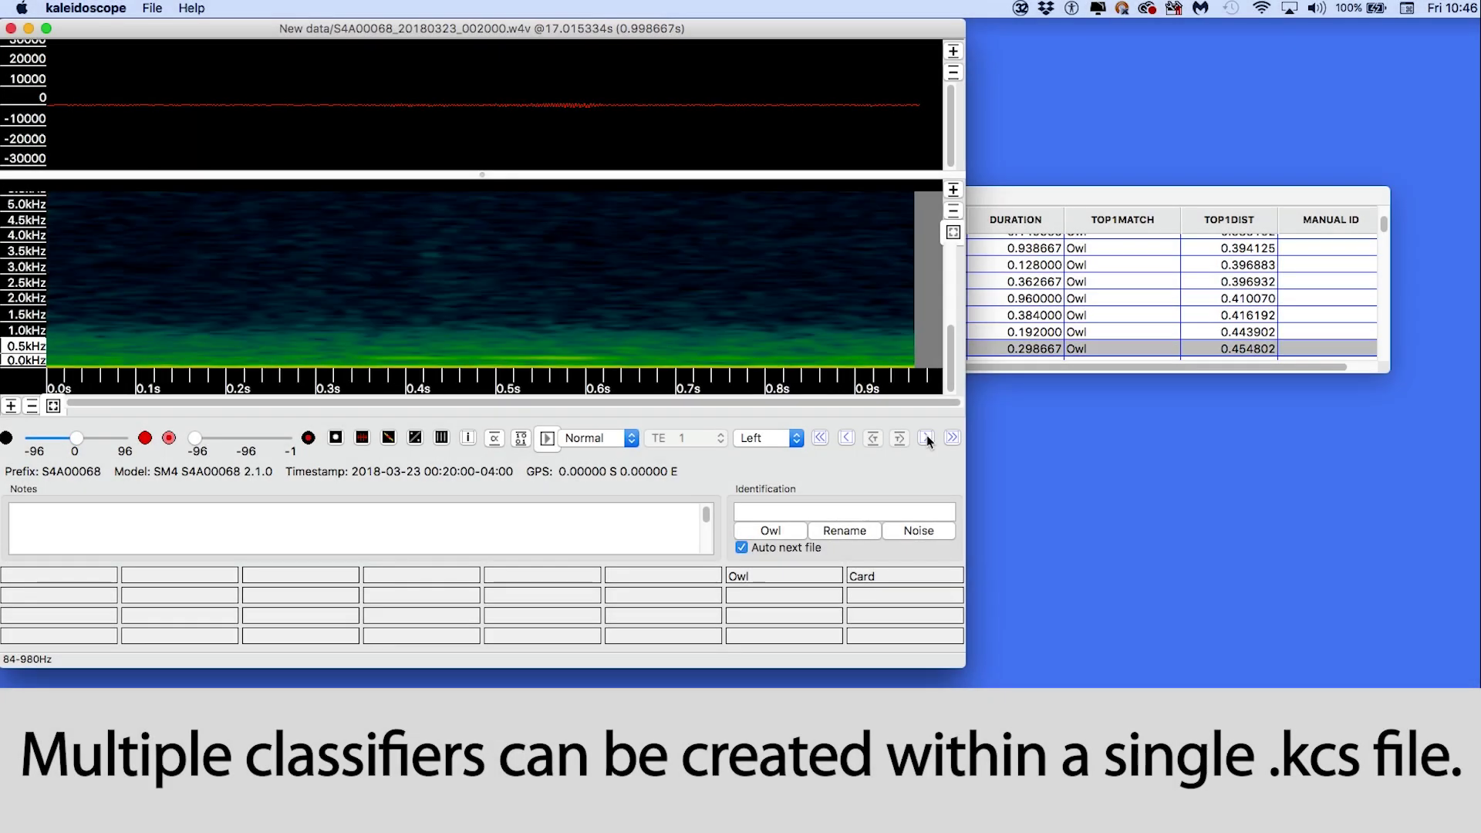
click(927, 435)
click(927, 435)
click(927, 435)
click(927, 435)
click(927, 435)
click(927, 436)
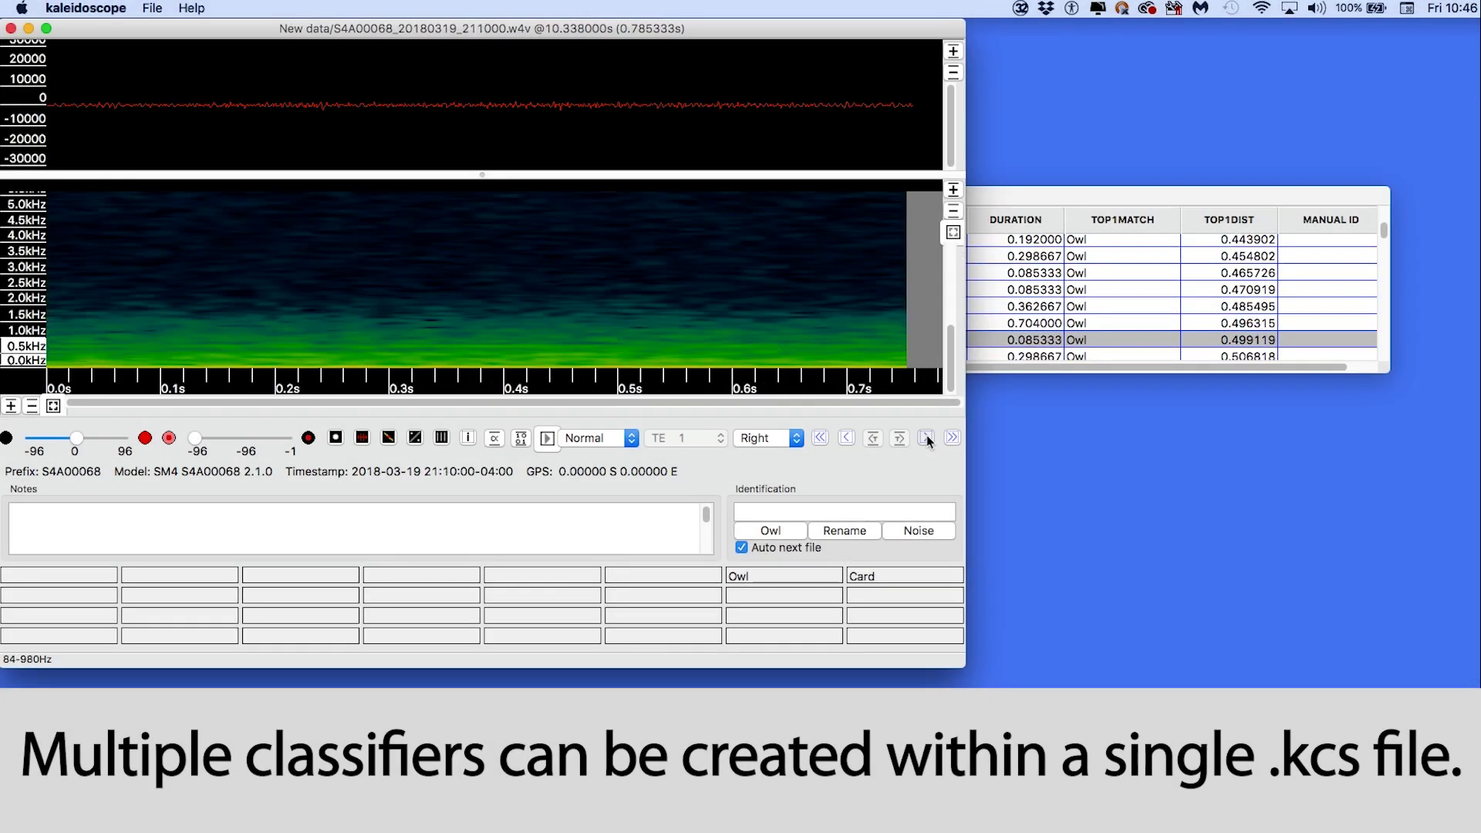
click(927, 435)
click(927, 435)
click(927, 435)
click(927, 435)
click(927, 435)
click(927, 435)
click(927, 435)
click(927, 435)
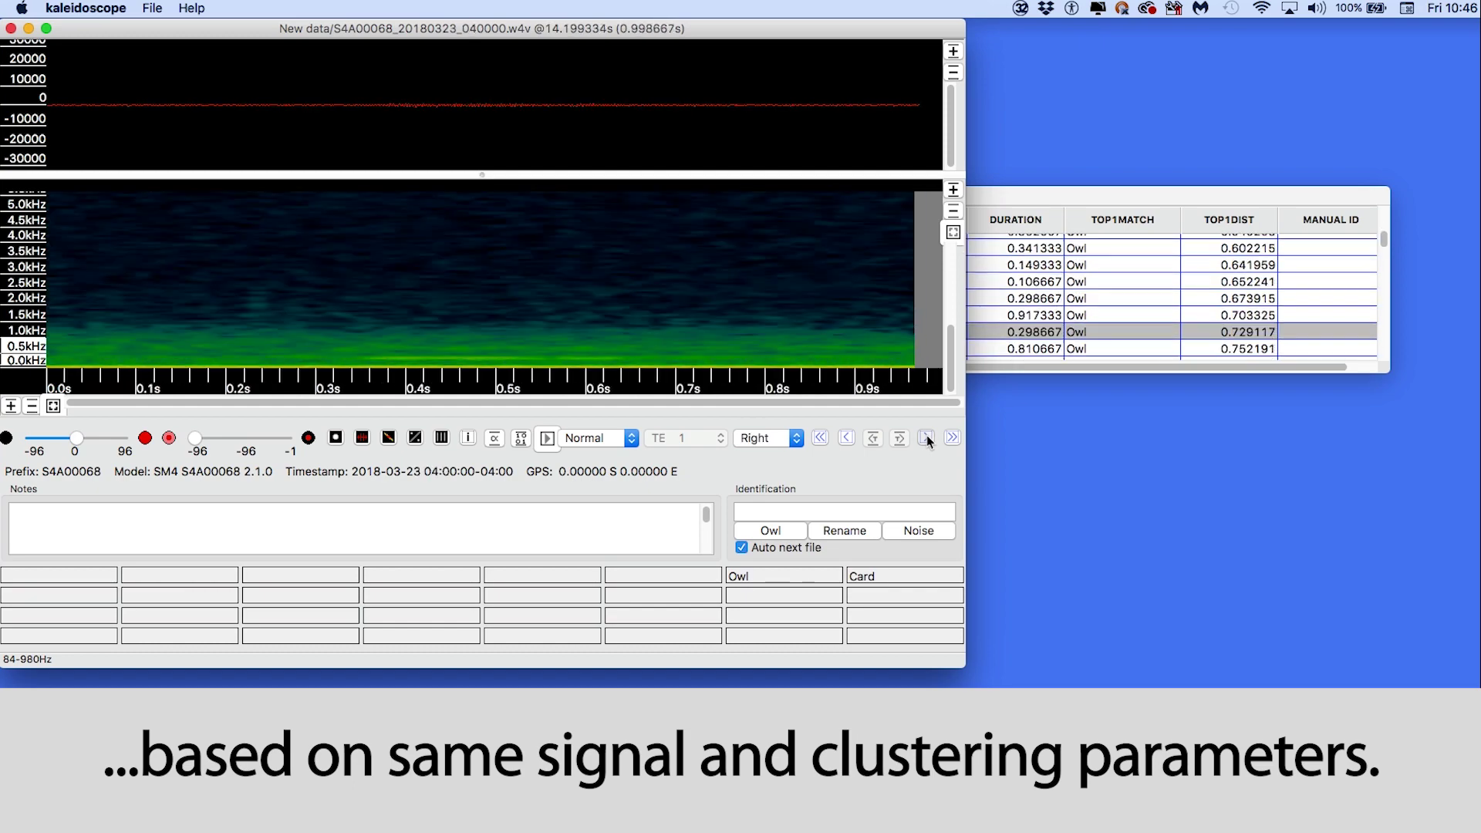
click(927, 435)
click(927, 435)
click(927, 435)
click(927, 435)
click(927, 435)
click(927, 435)
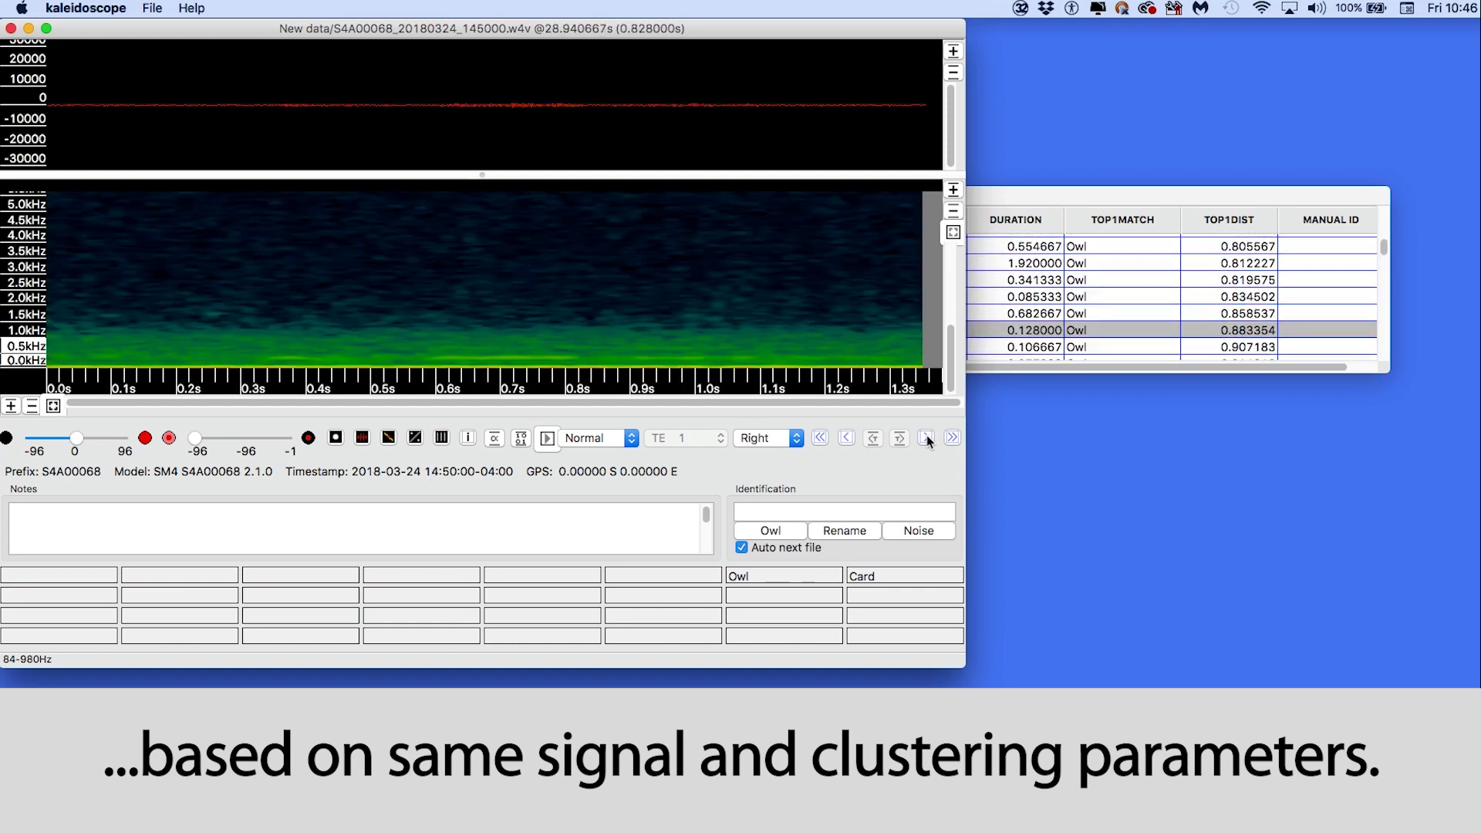
click(927, 435)
click(927, 435)
click(927, 435)
click(927, 435)
click(927, 435)
click(928, 435)
click(927, 435)
click(927, 435)
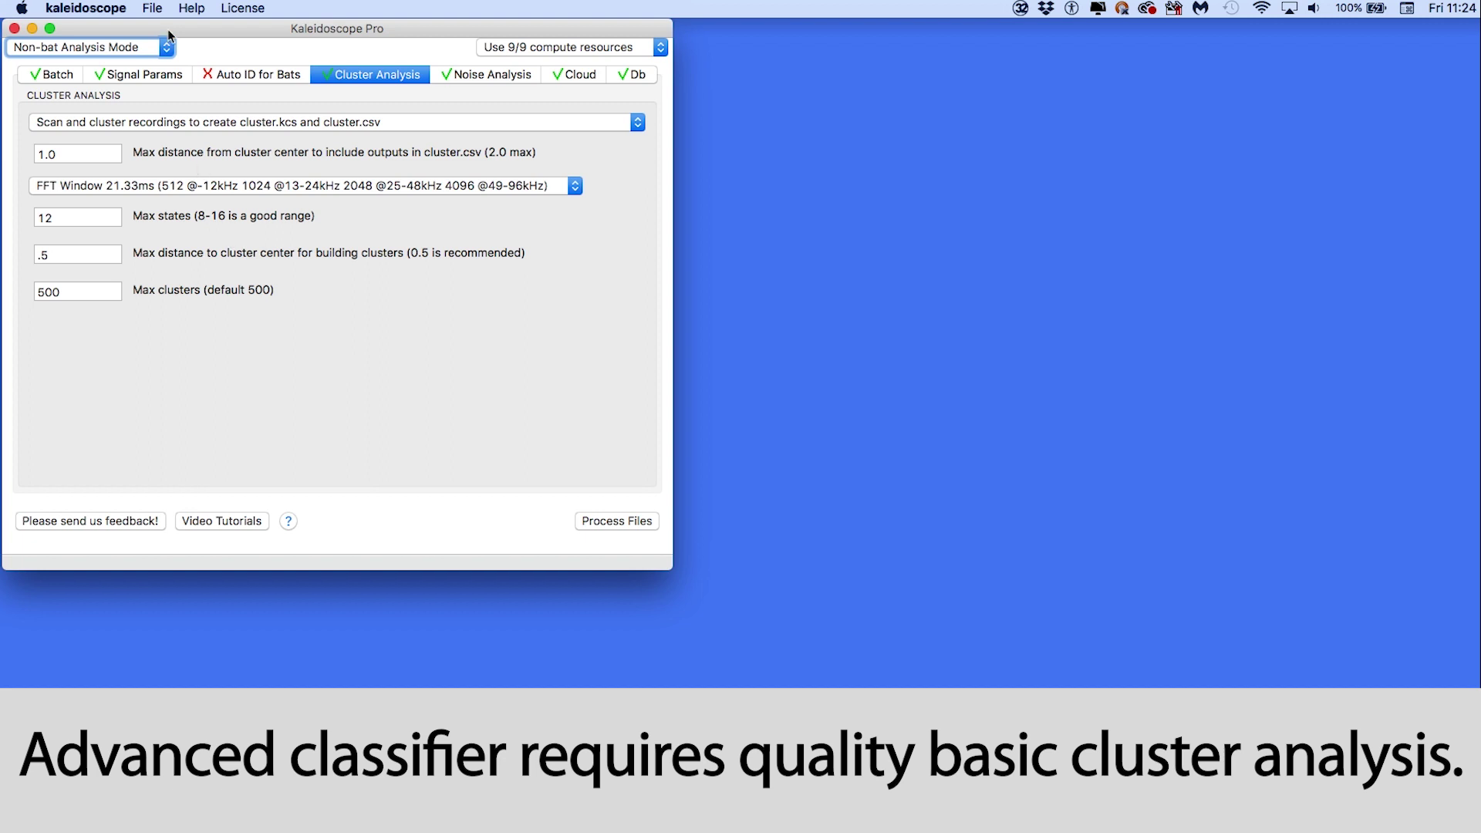
Step: Open the original cluster.csv results and bring the Results table to the front
click(154, 9)
click(189, 46)
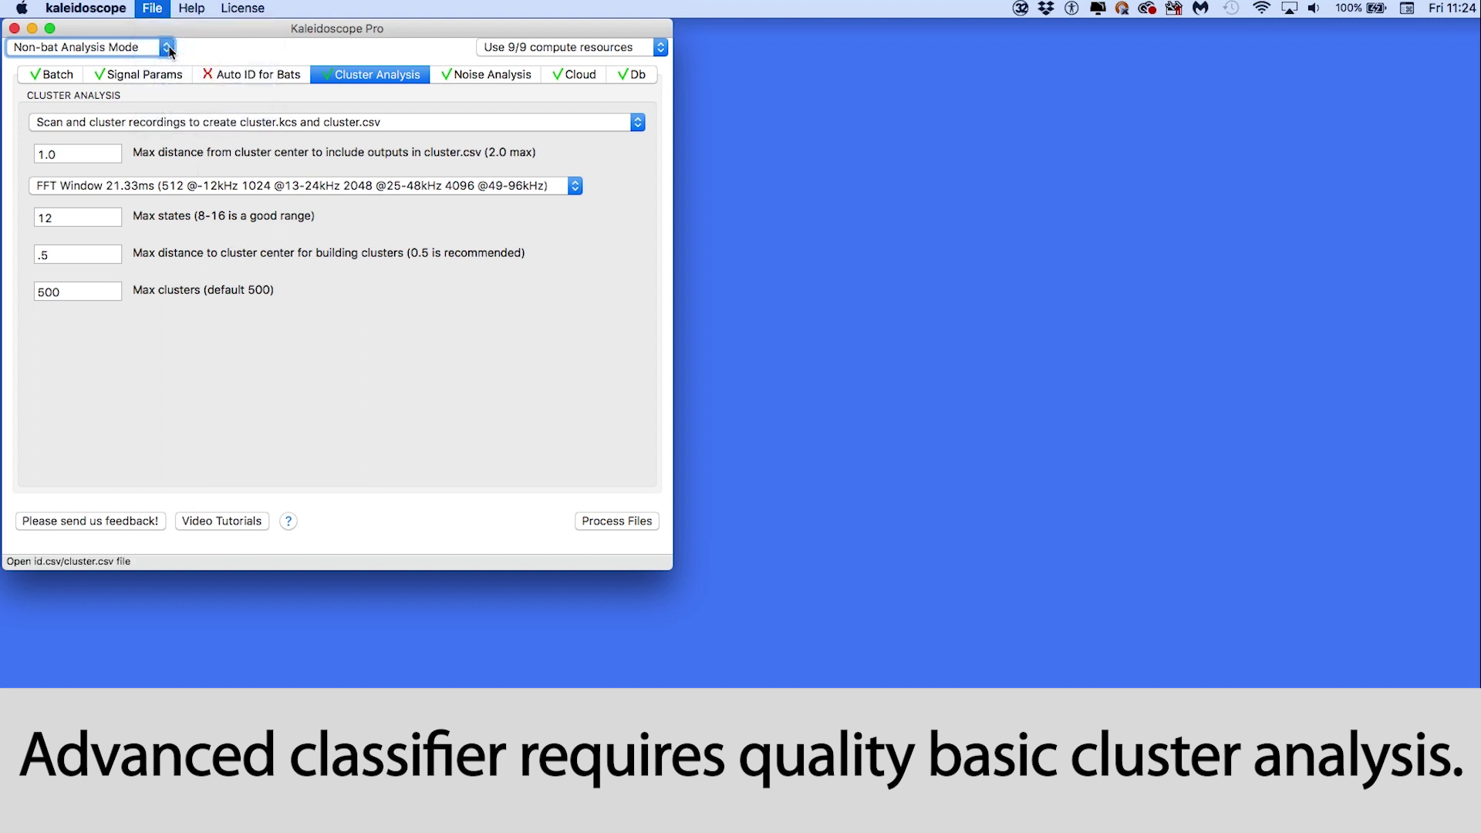
double_click(723, 253)
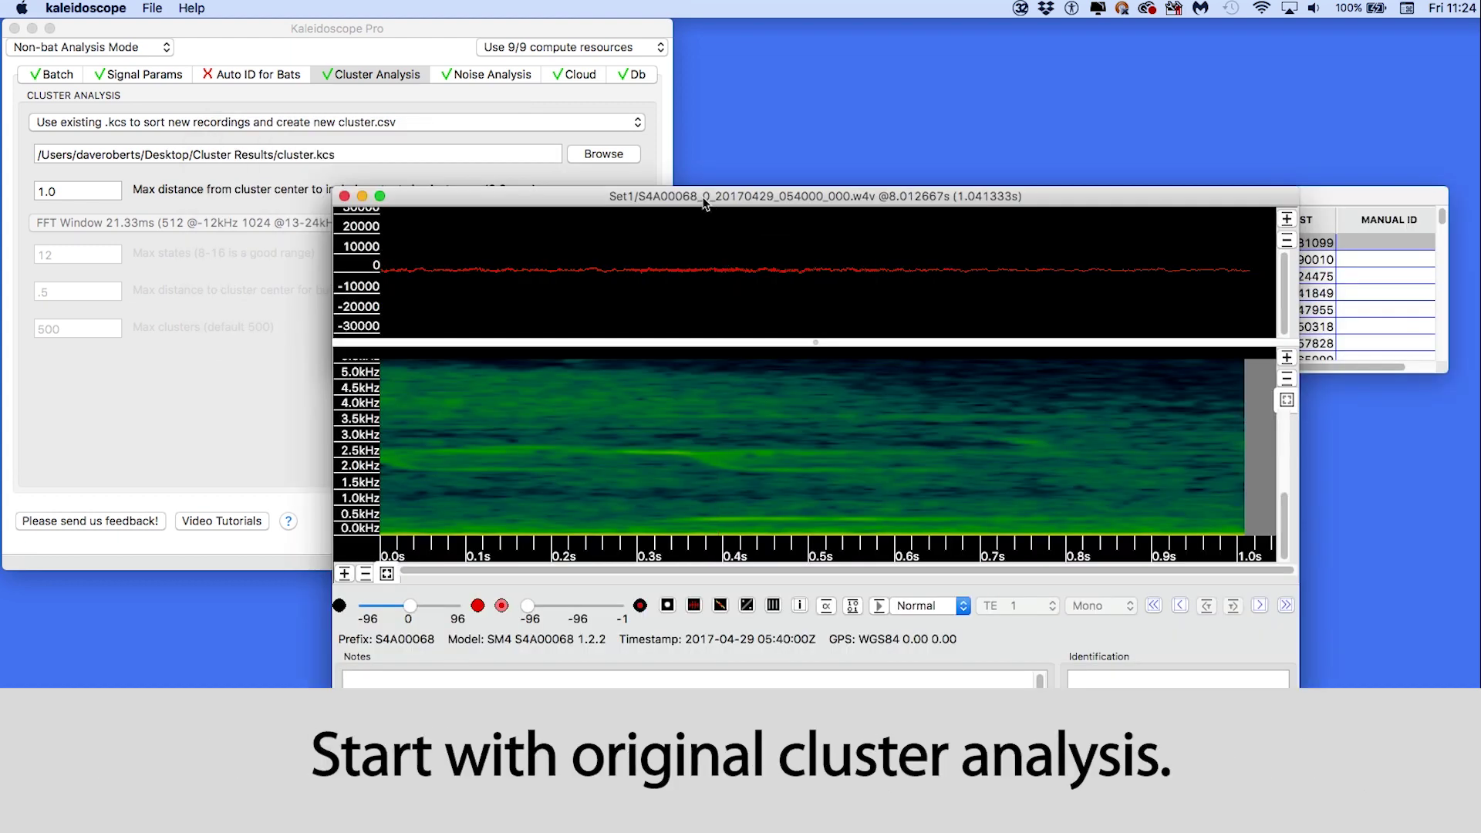
drag(765, 179, 371, 22)
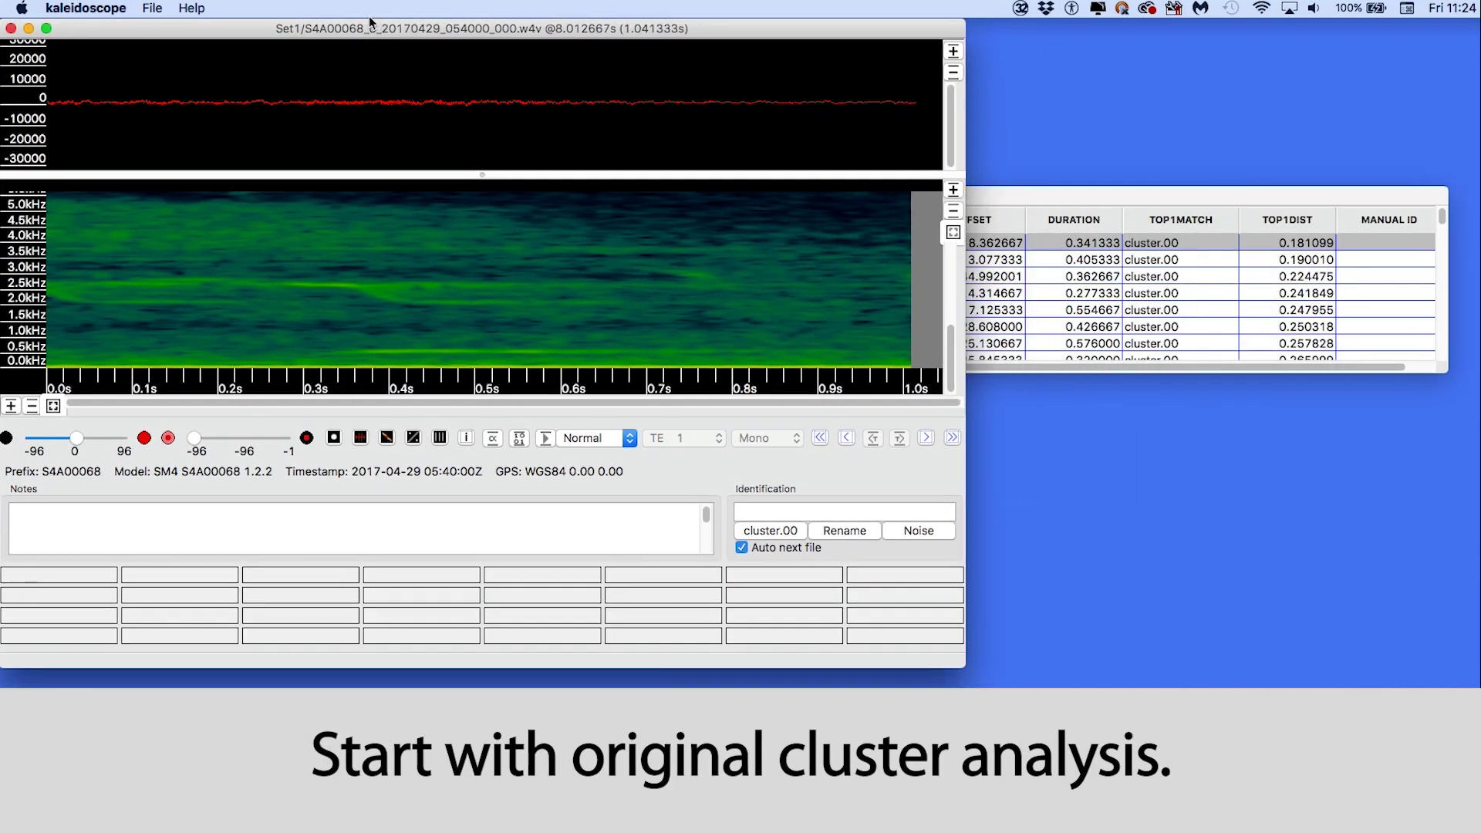
click(1049, 190)
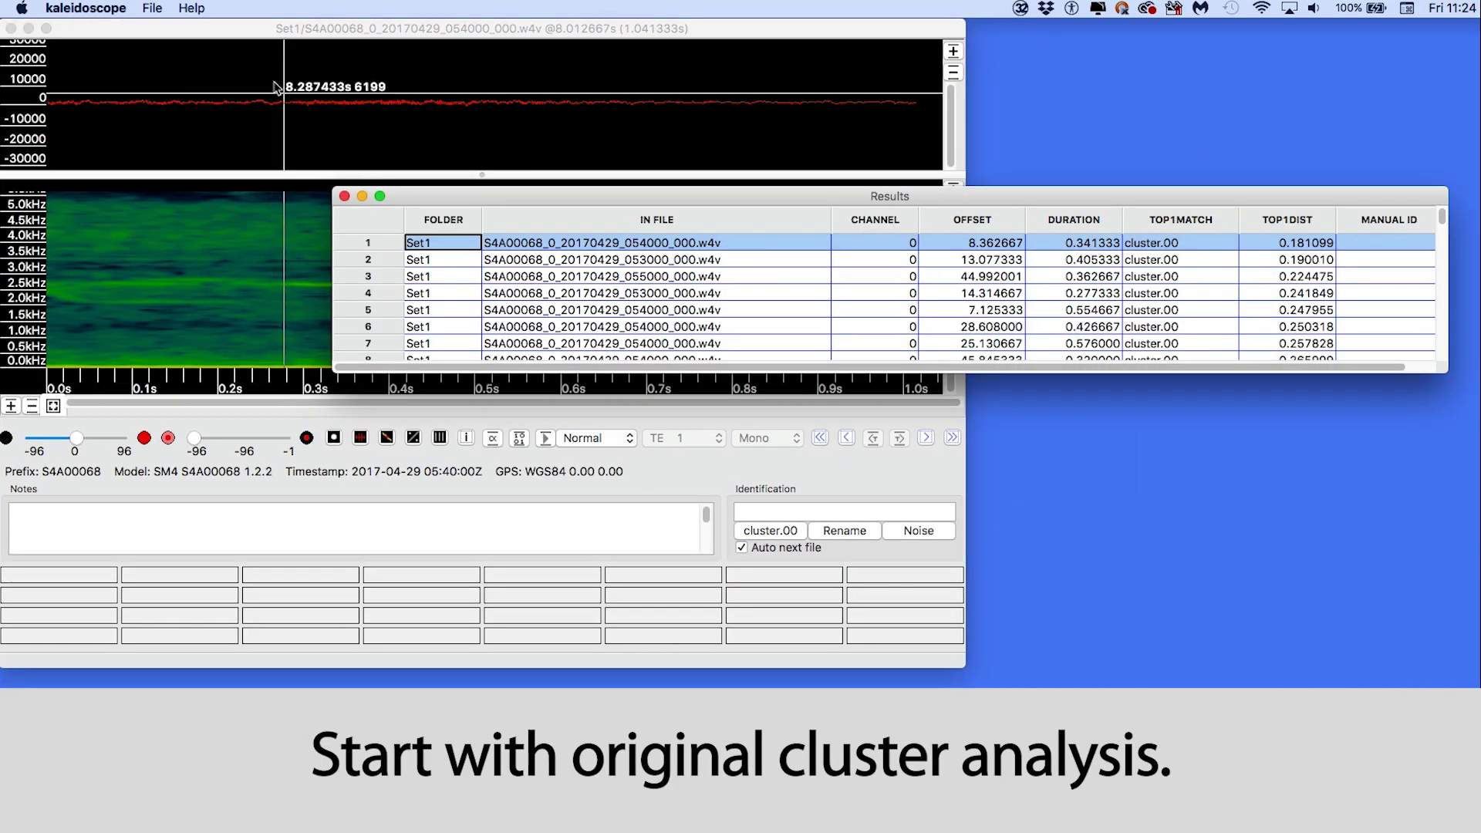
Step: Copy every Top1Match into Manual ID, then start editing a blank owl label slot
click(156, 9)
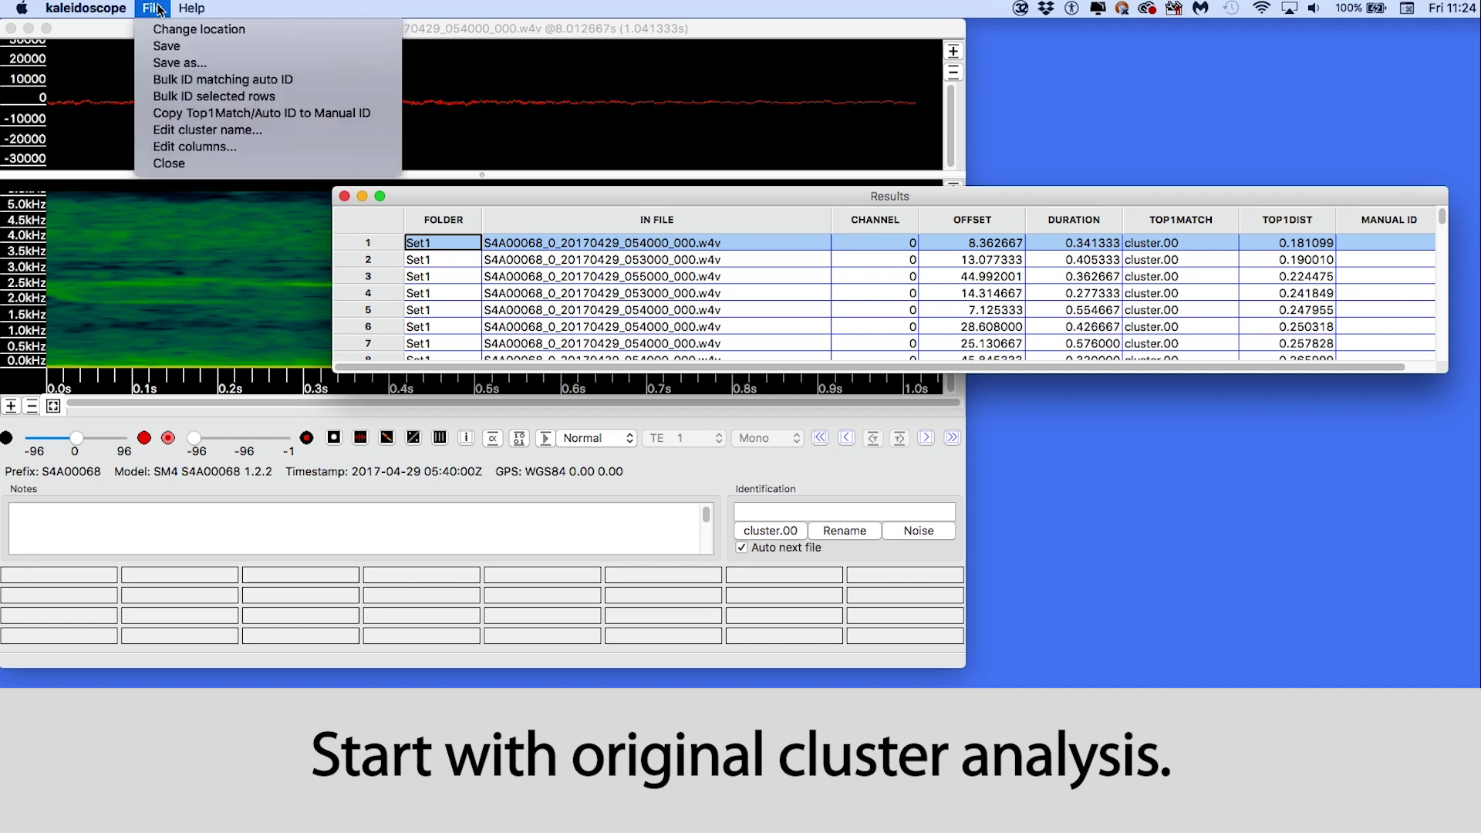
click(189, 112)
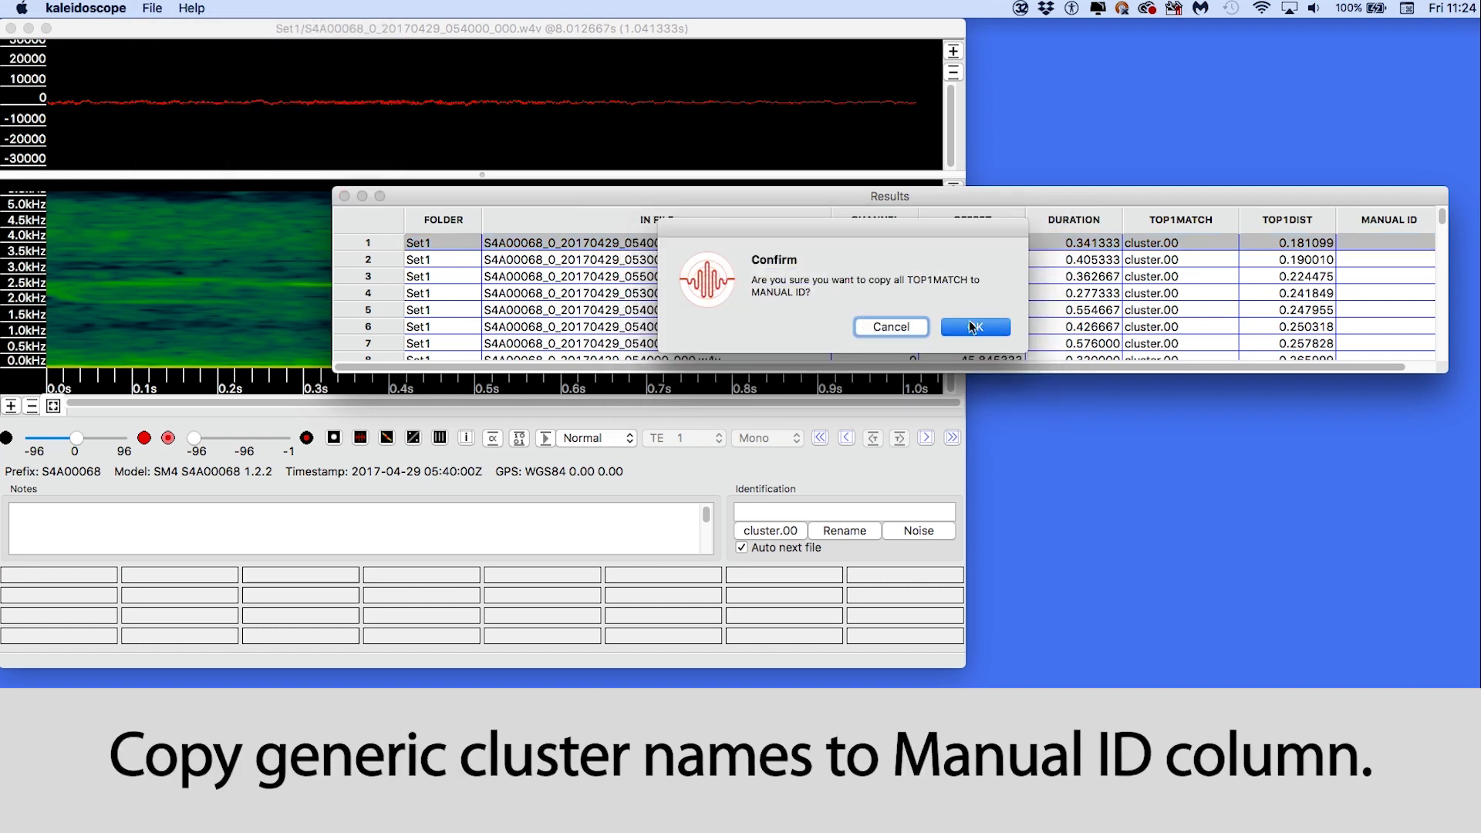
click(991, 330)
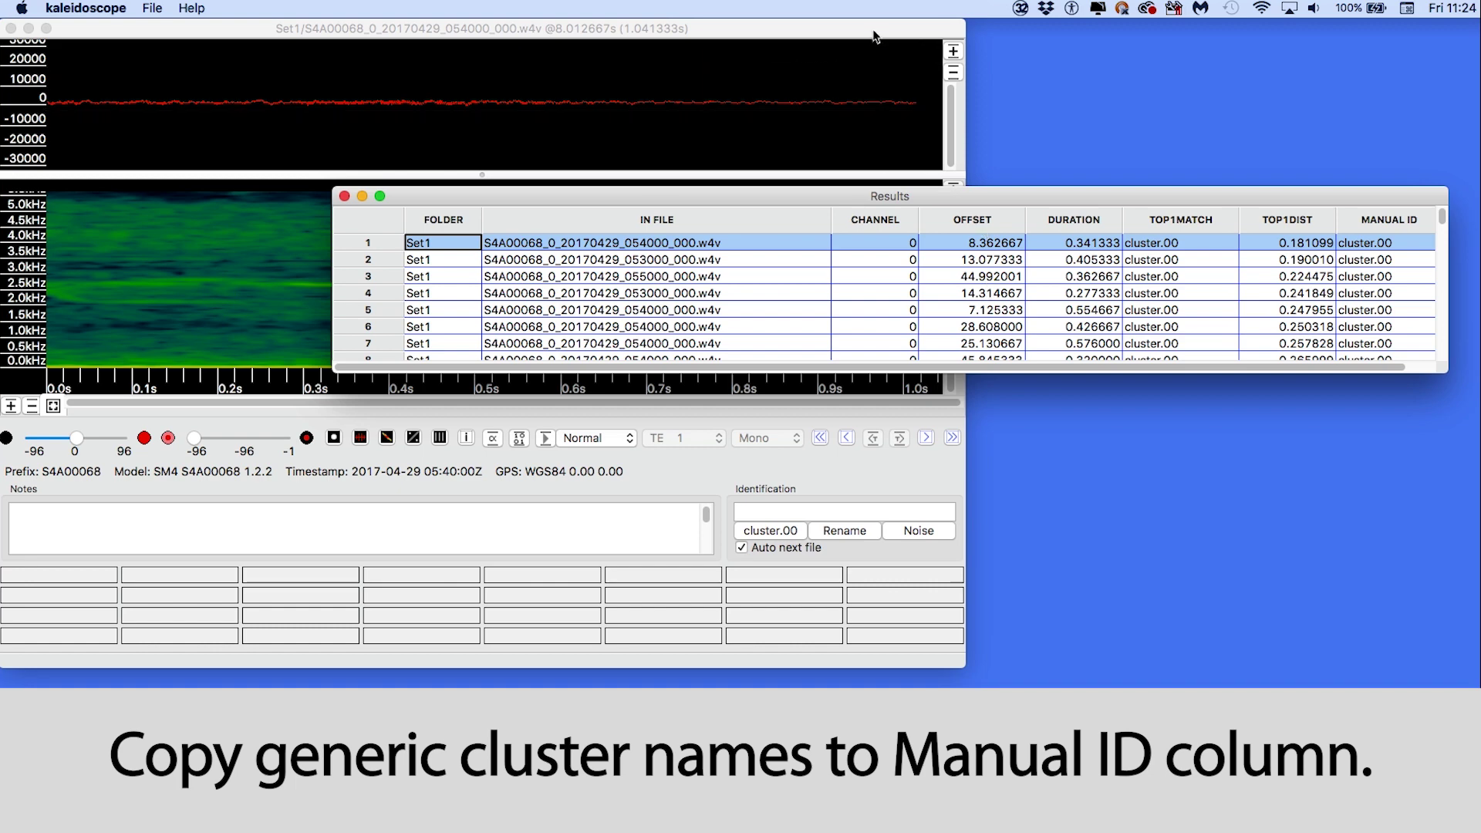
click(873, 31)
click(766, 572)
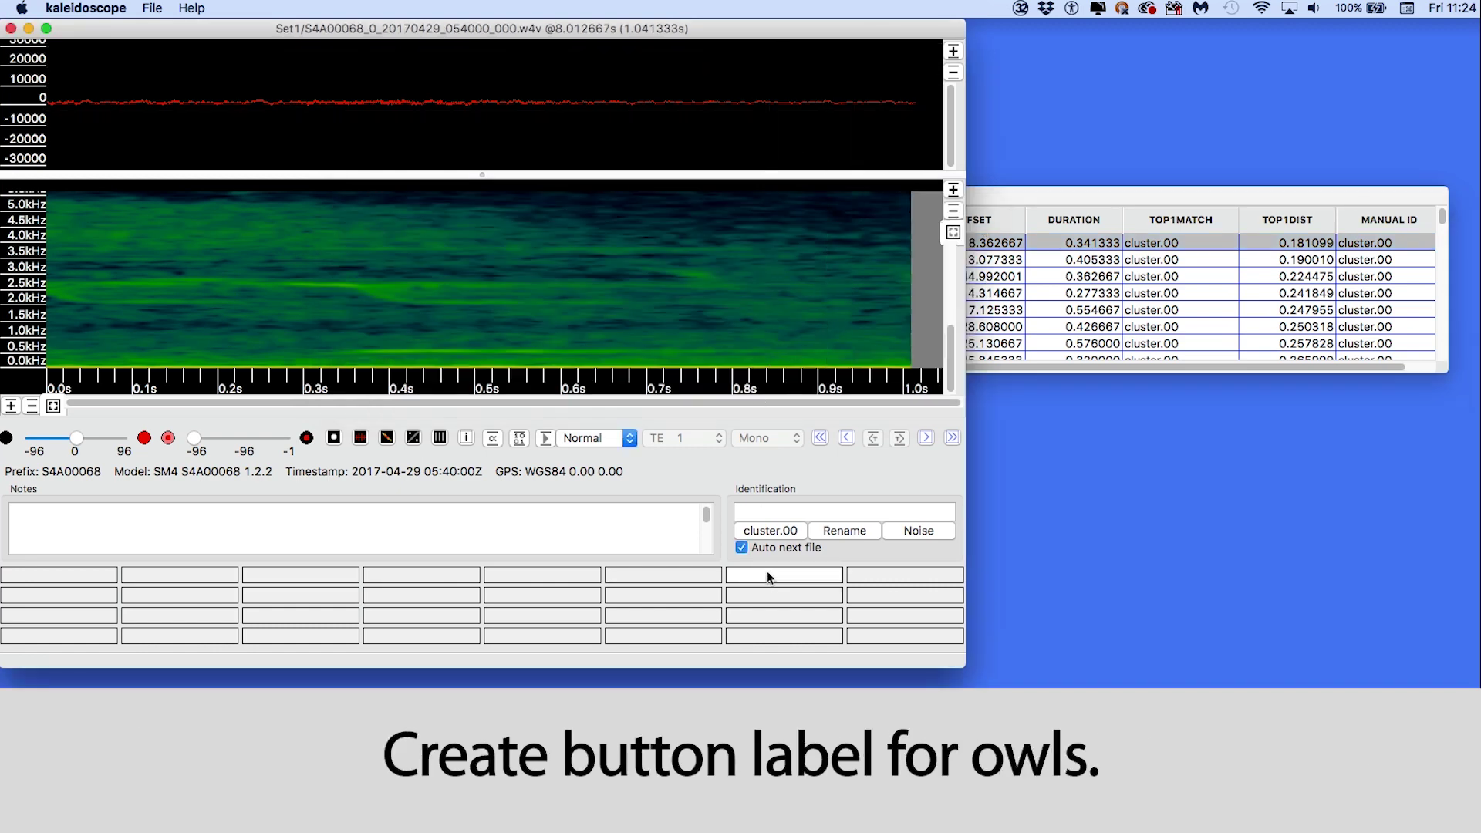
Step: Enter 'Owl' as the label and mark the first genuine owl detections as Owl
text(Owl)
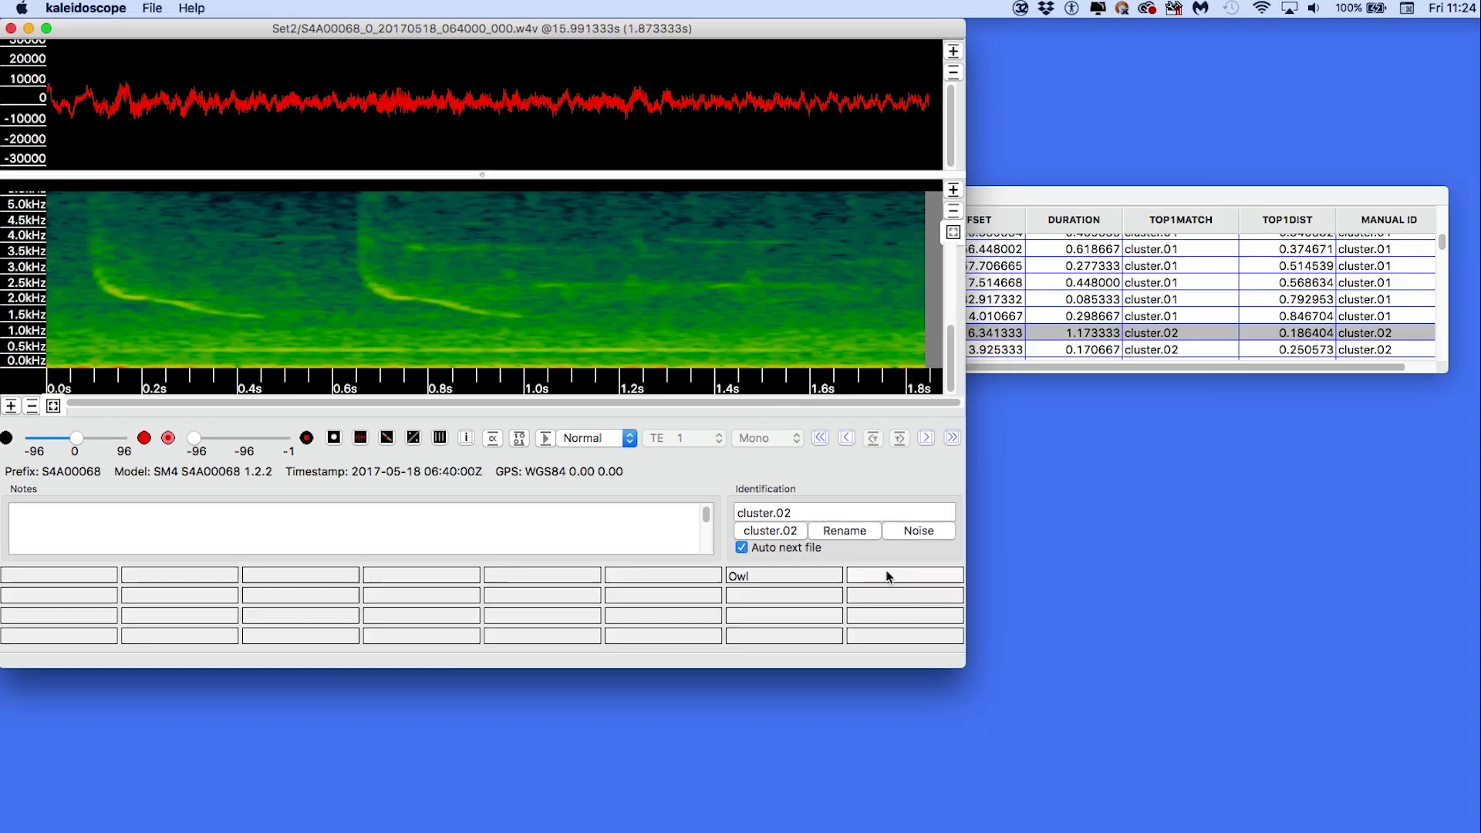
click(820, 578)
click(820, 579)
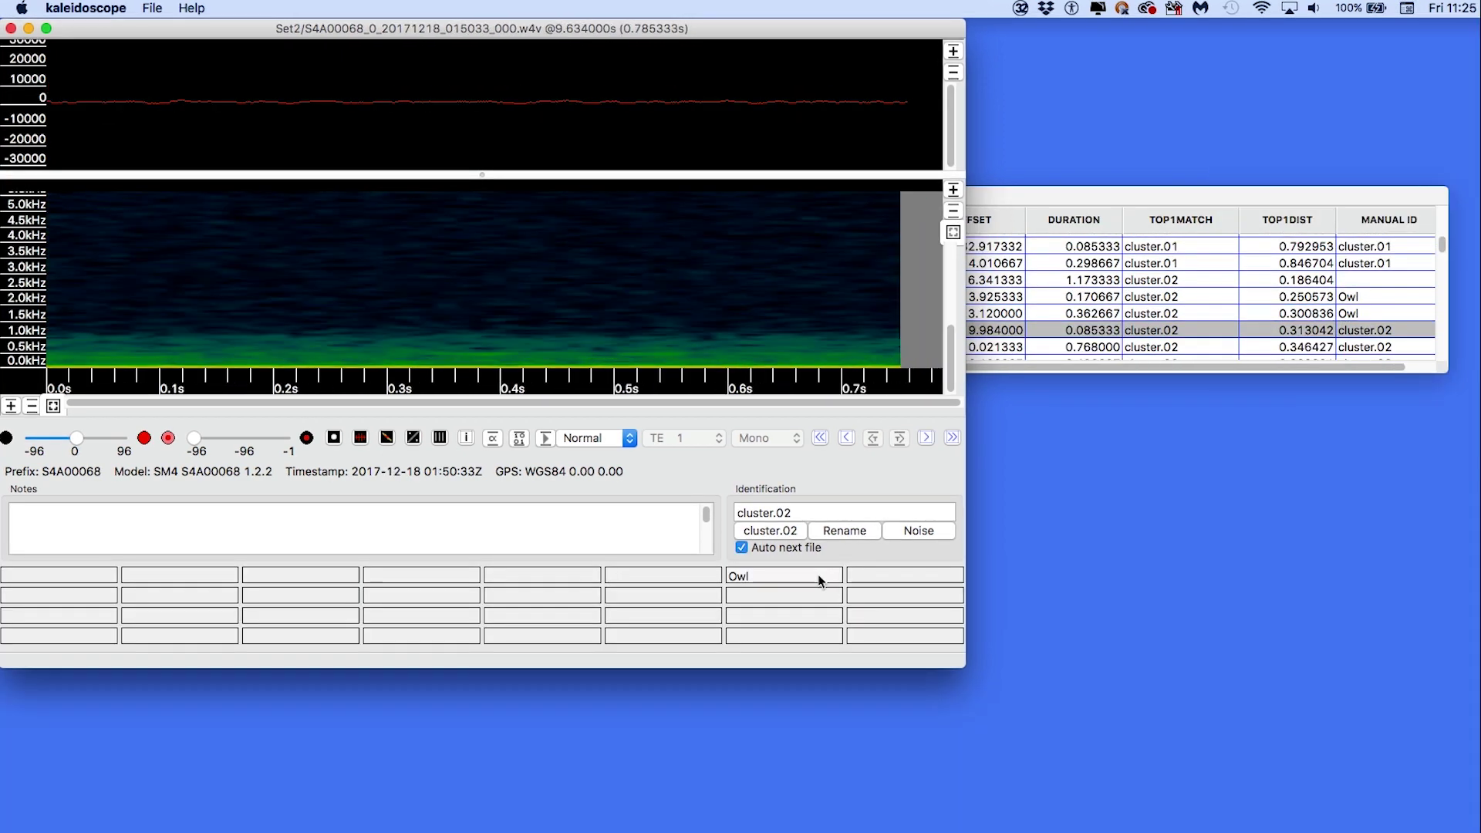
click(820, 580)
click(823, 582)
click(865, 577)
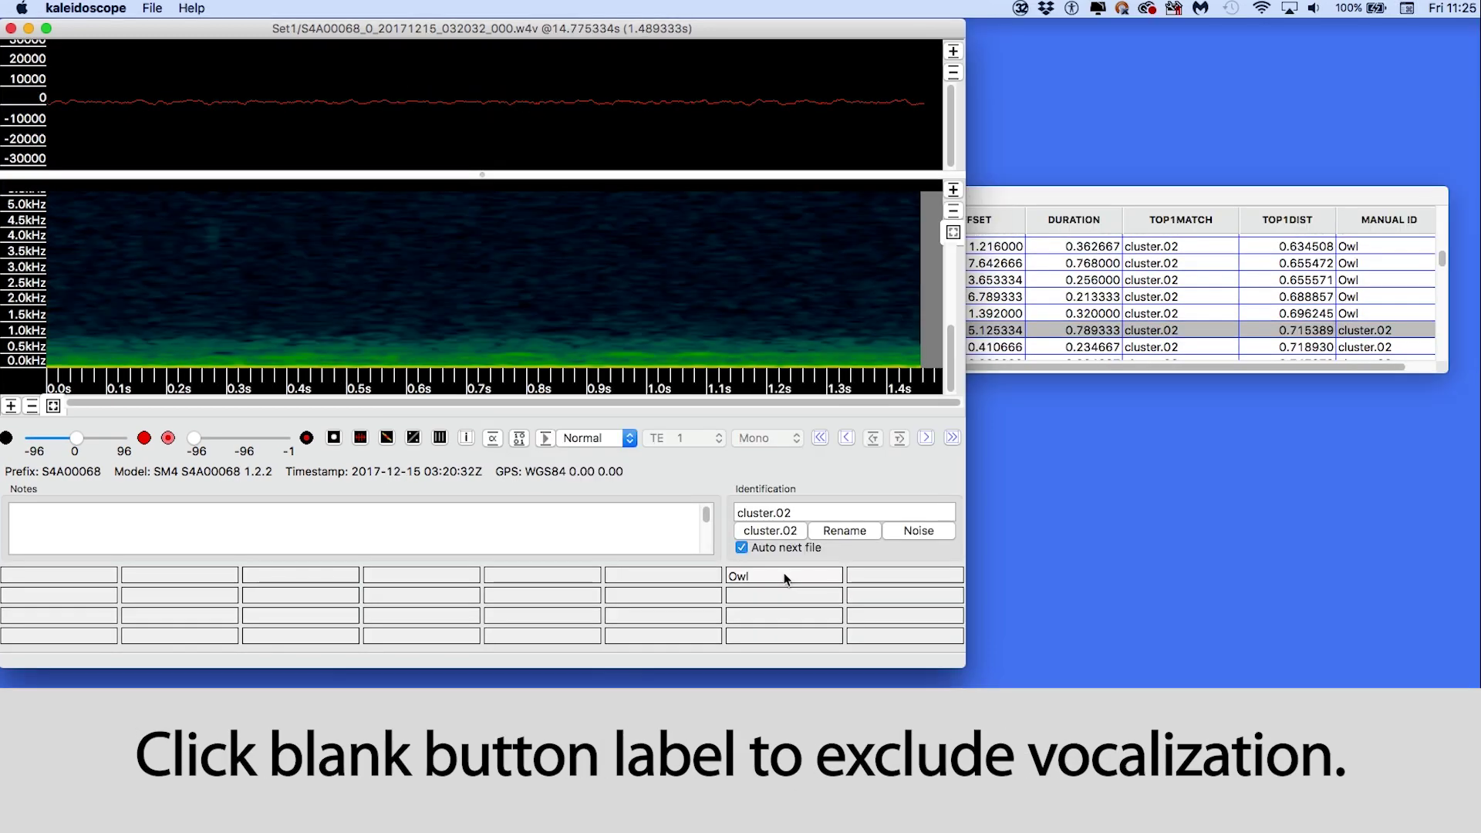
click(785, 578)
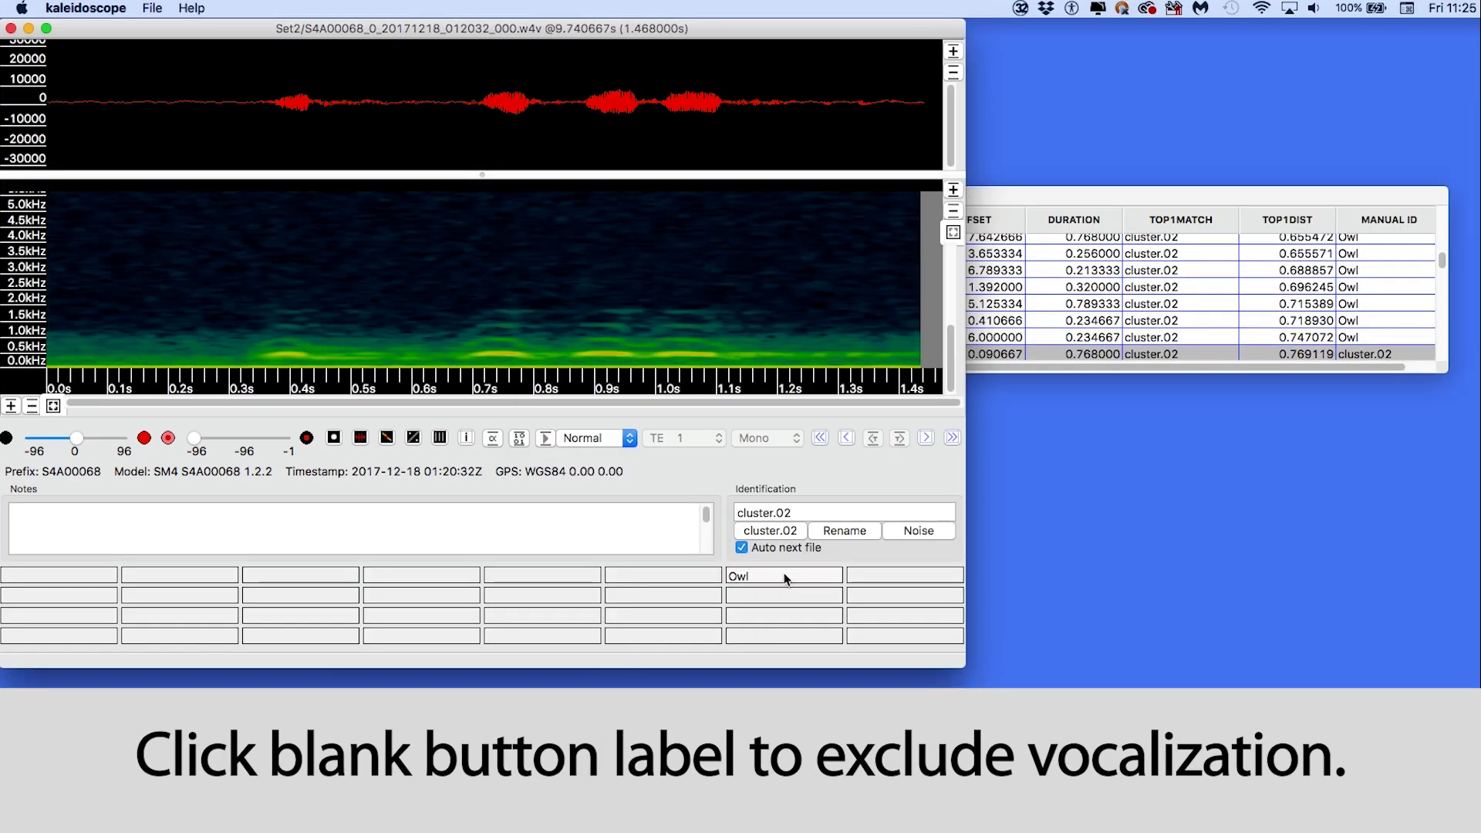
click(785, 578)
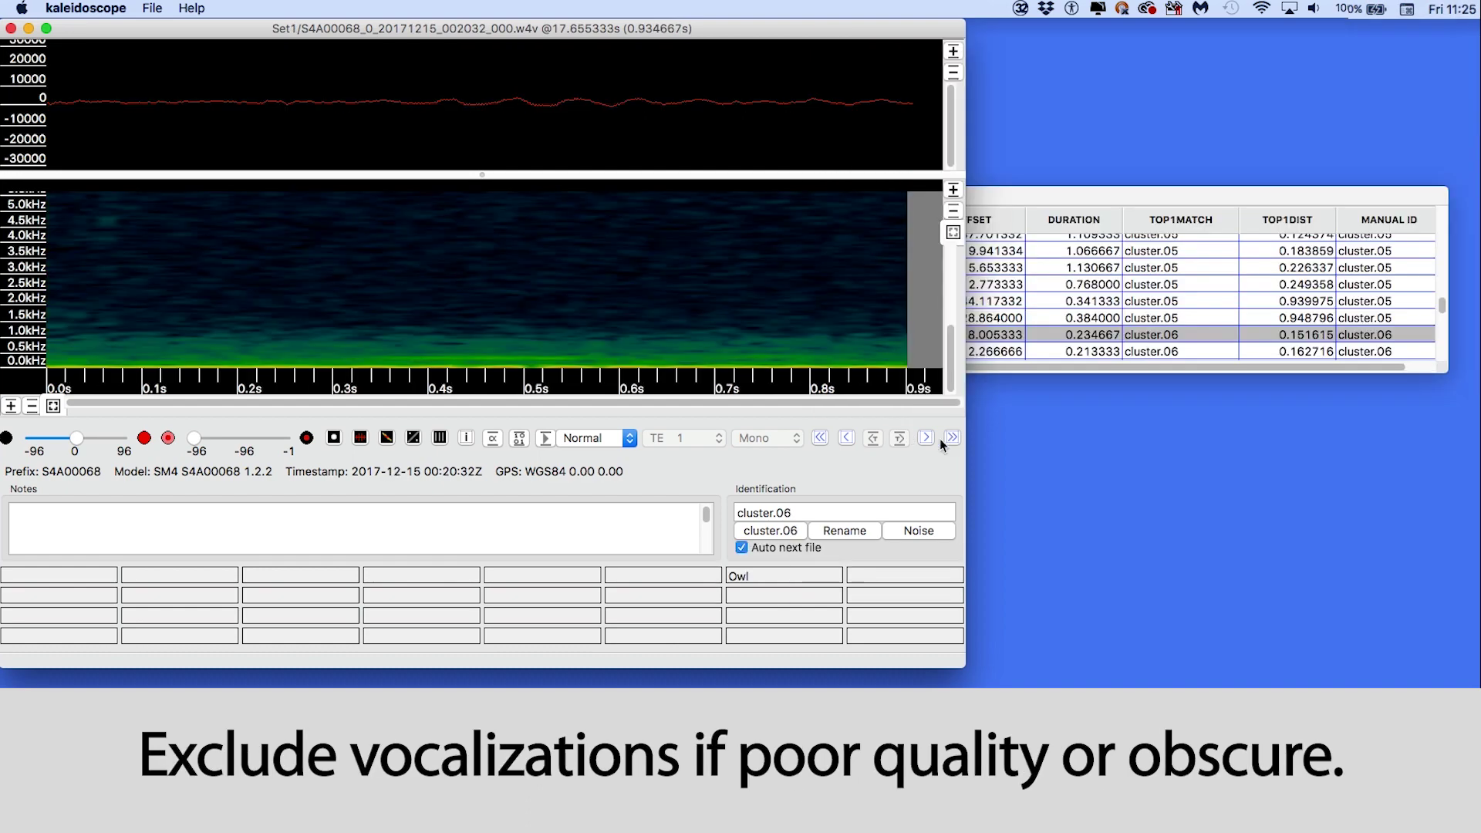
Step: Mark the cluster.06 owl calls as Owl
click(787, 579)
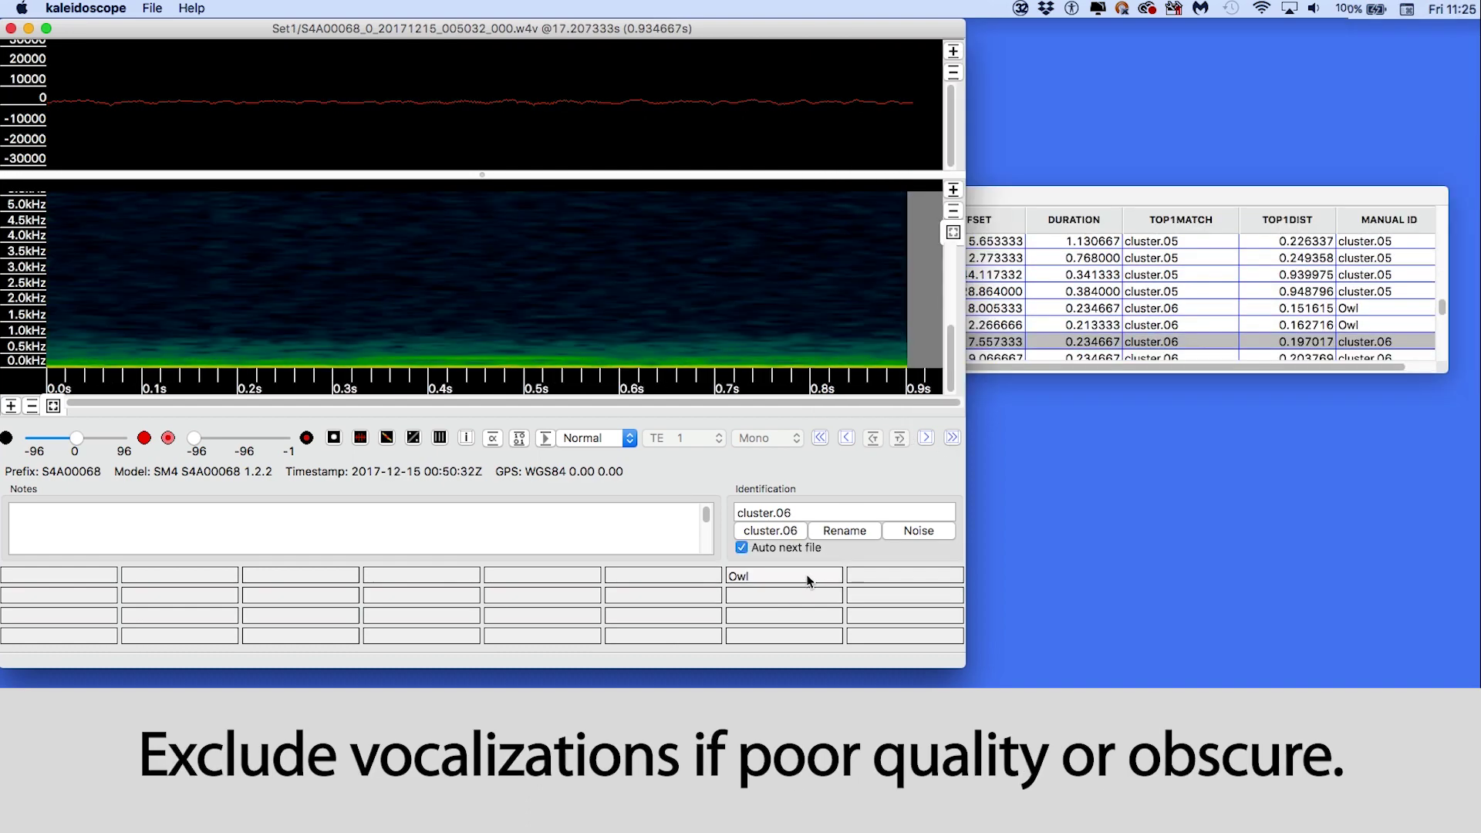
click(789, 580)
click(775, 579)
click(760, 577)
click(757, 575)
click(756, 573)
click(756, 572)
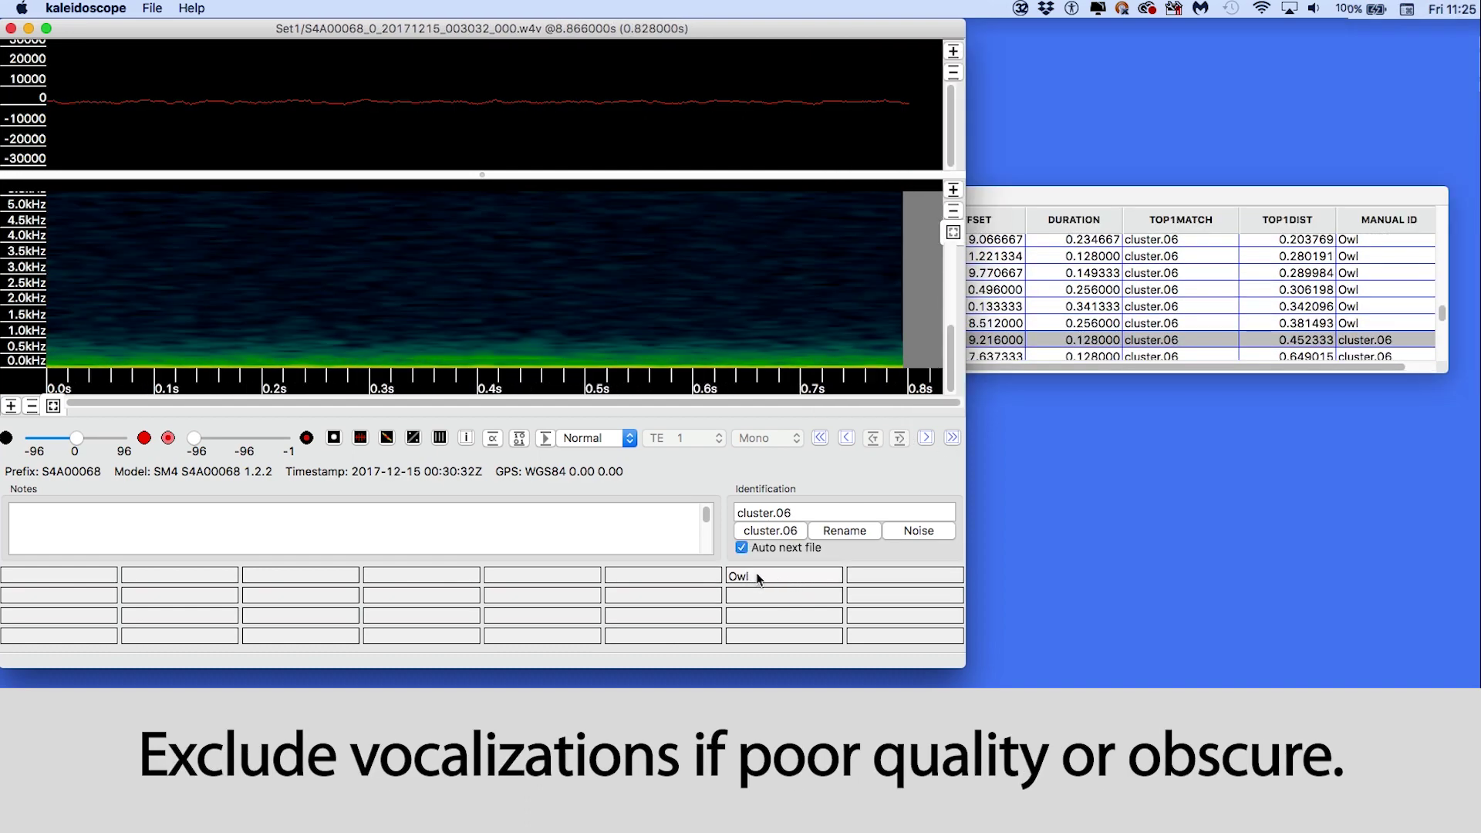
click(756, 572)
click(756, 572)
click(756, 573)
click(755, 572)
click(756, 573)
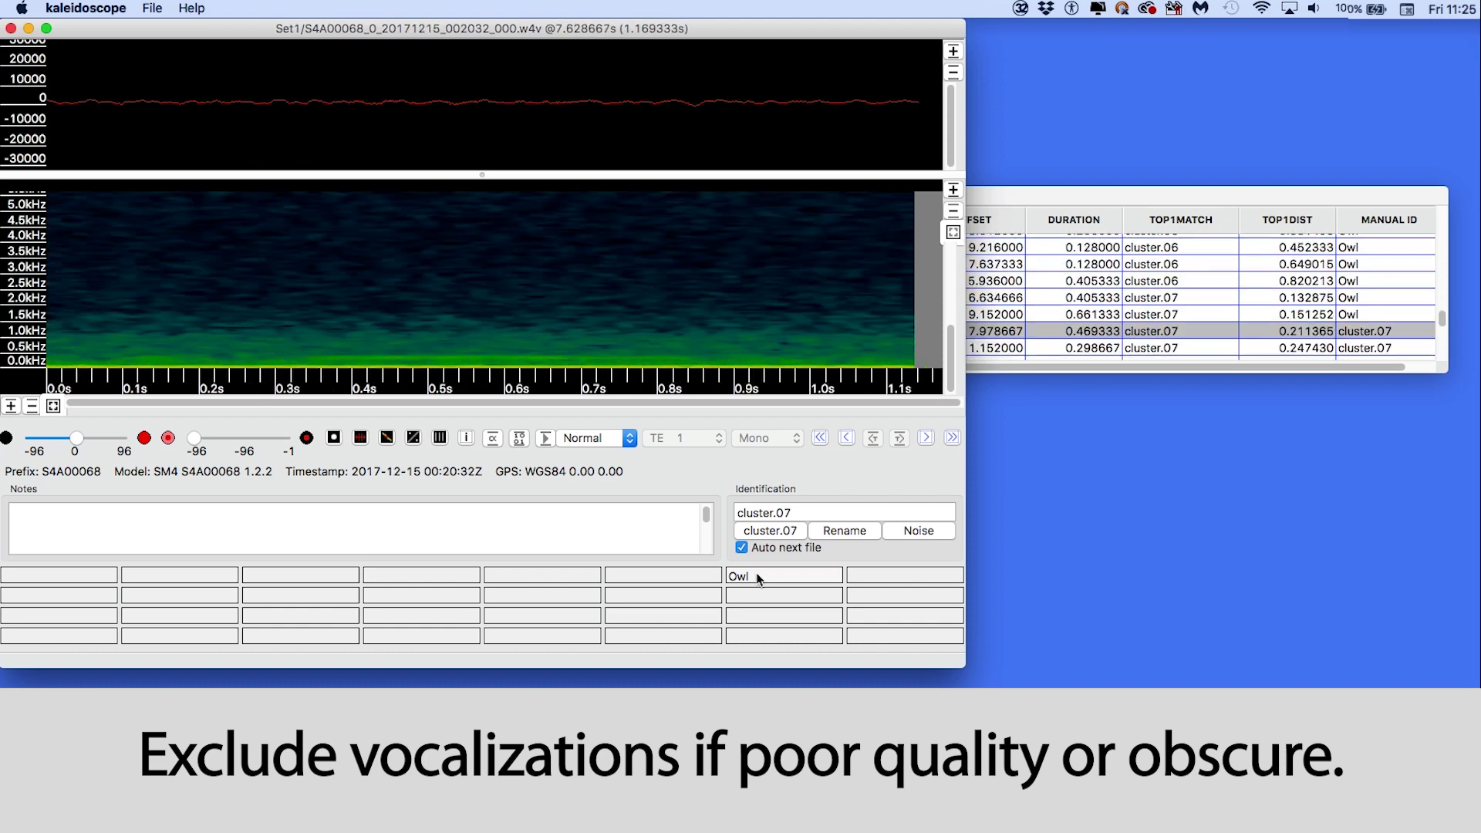
Step: Mark the cluster.07 owl calls as Owl, leaving poor-quality calls blank
click(757, 574)
click(758, 576)
click(757, 575)
click(757, 576)
click(757, 576)
click(758, 577)
click(758, 577)
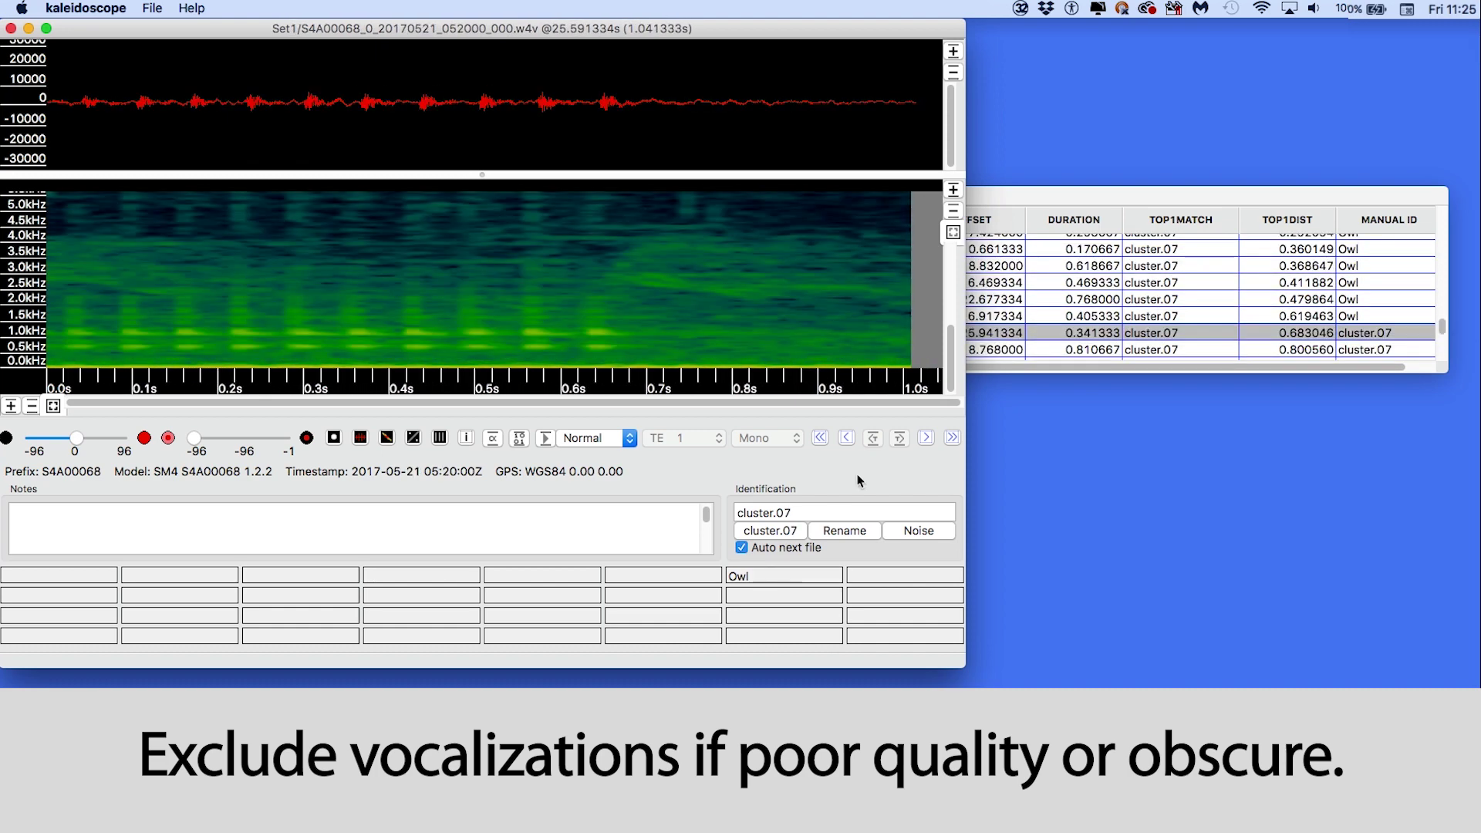
click(783, 577)
click(795, 575)
click(802, 576)
click(806, 576)
click(817, 577)
Step: Keep the cluster name on the remaining false-positive detections
click(924, 438)
click(927, 438)
click(927, 439)
click(927, 439)
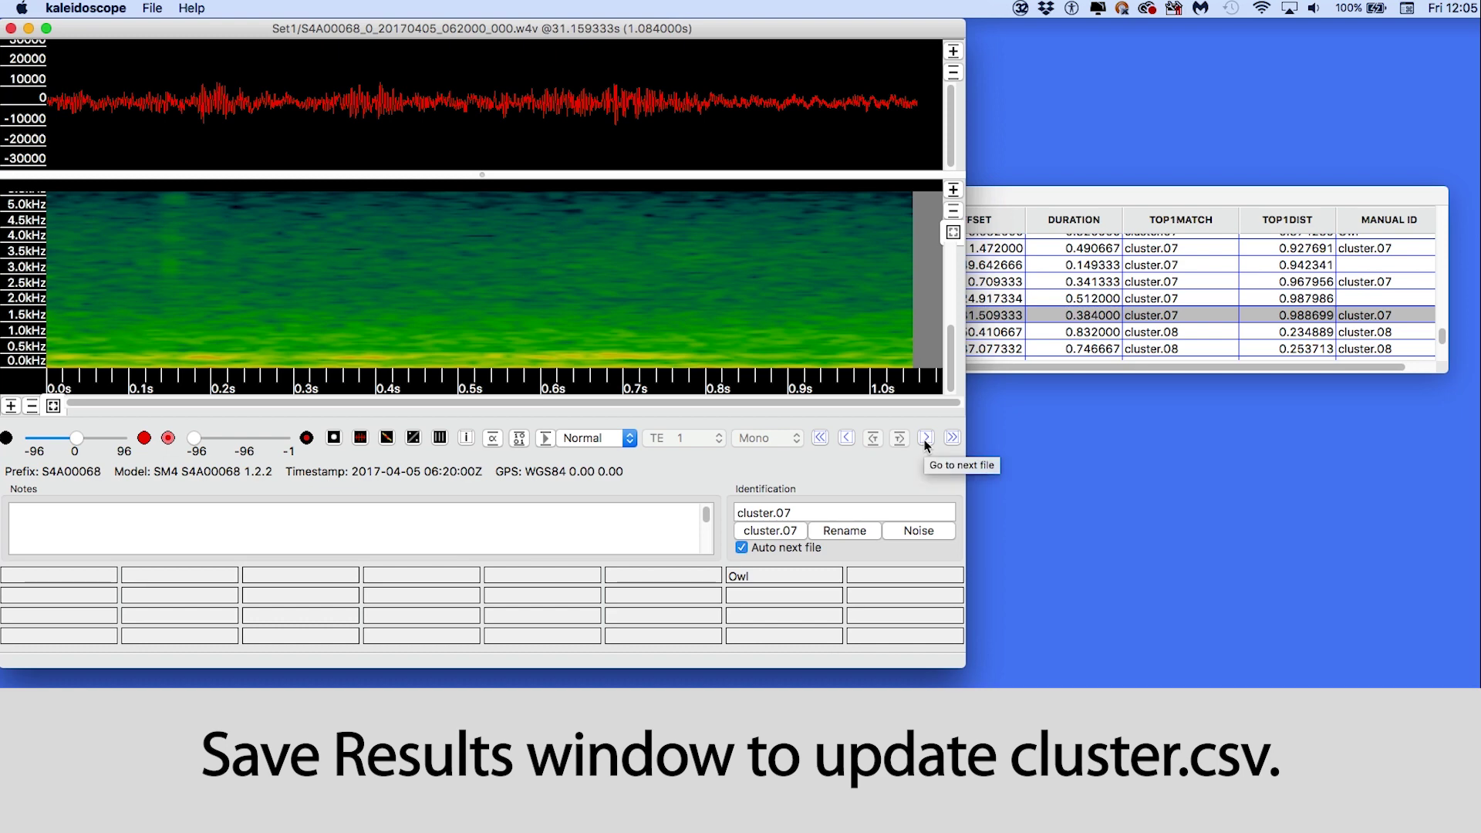
Step: Save the edited results table back to cluster.csv
click(1025, 202)
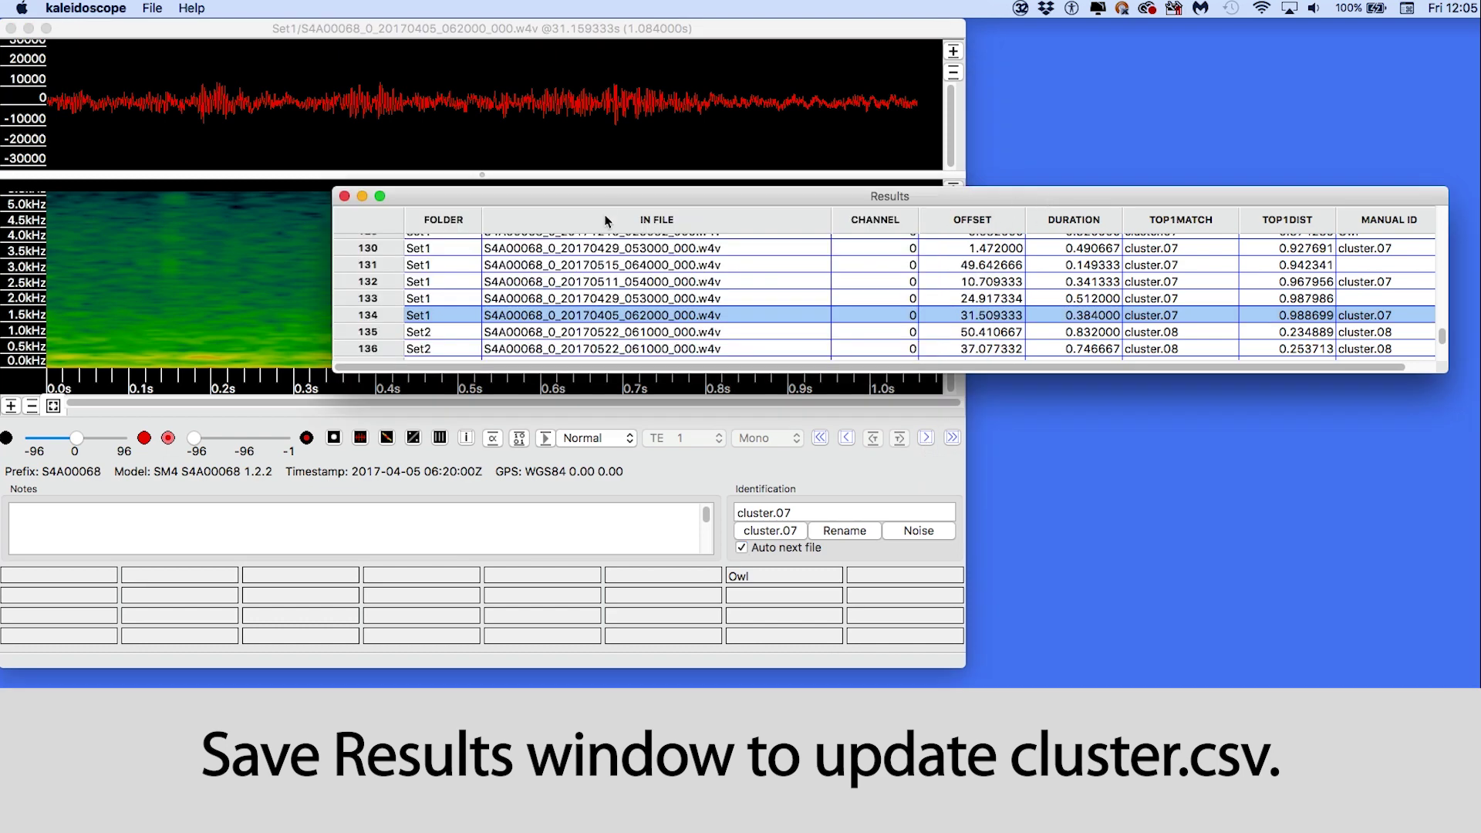
click(152, 9)
click(161, 46)
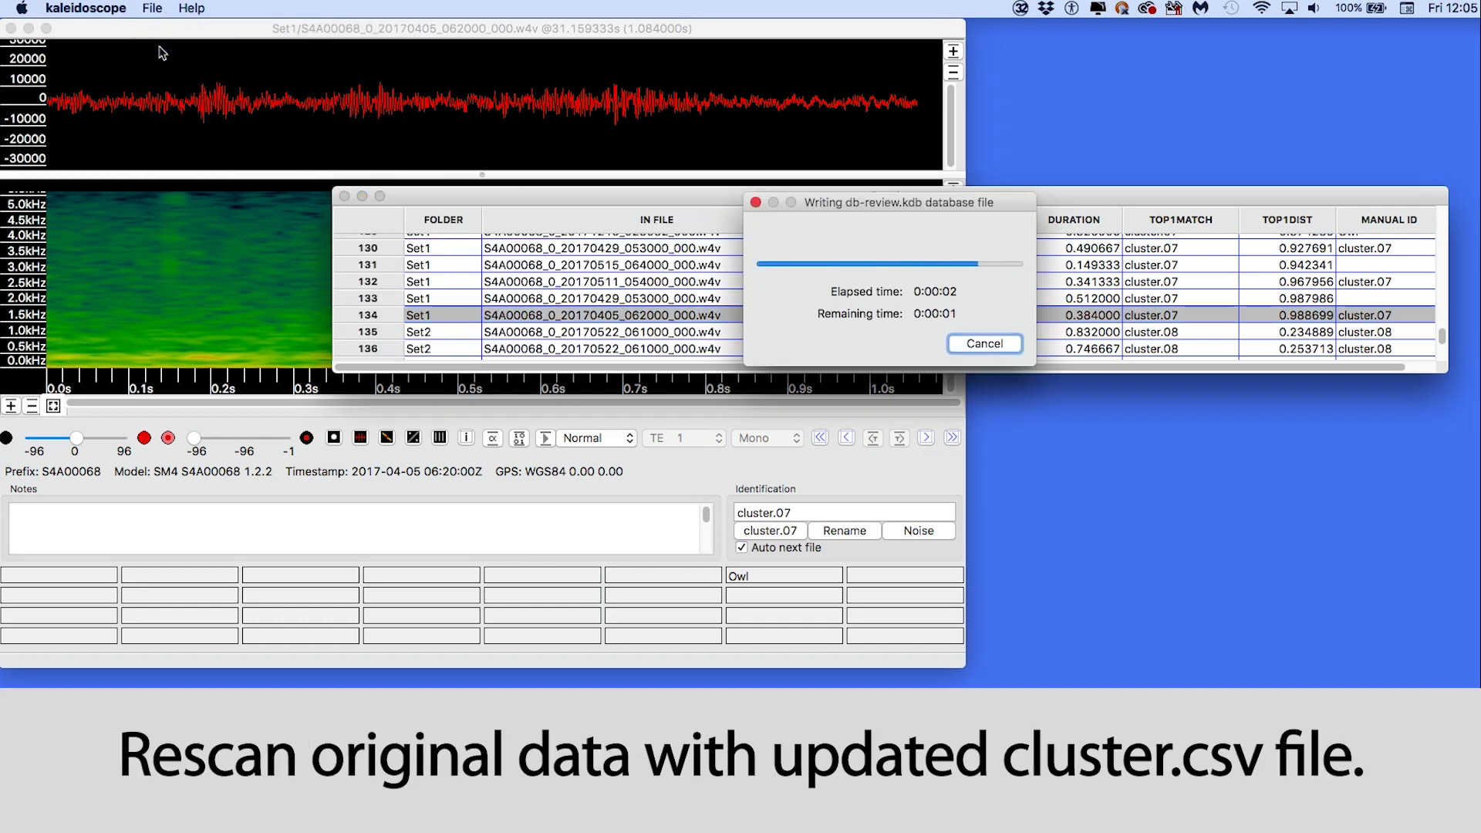
Step: Rescan the 792 recordings with the edited cluster.csv to build the new cluster.kcs
click(345, 203)
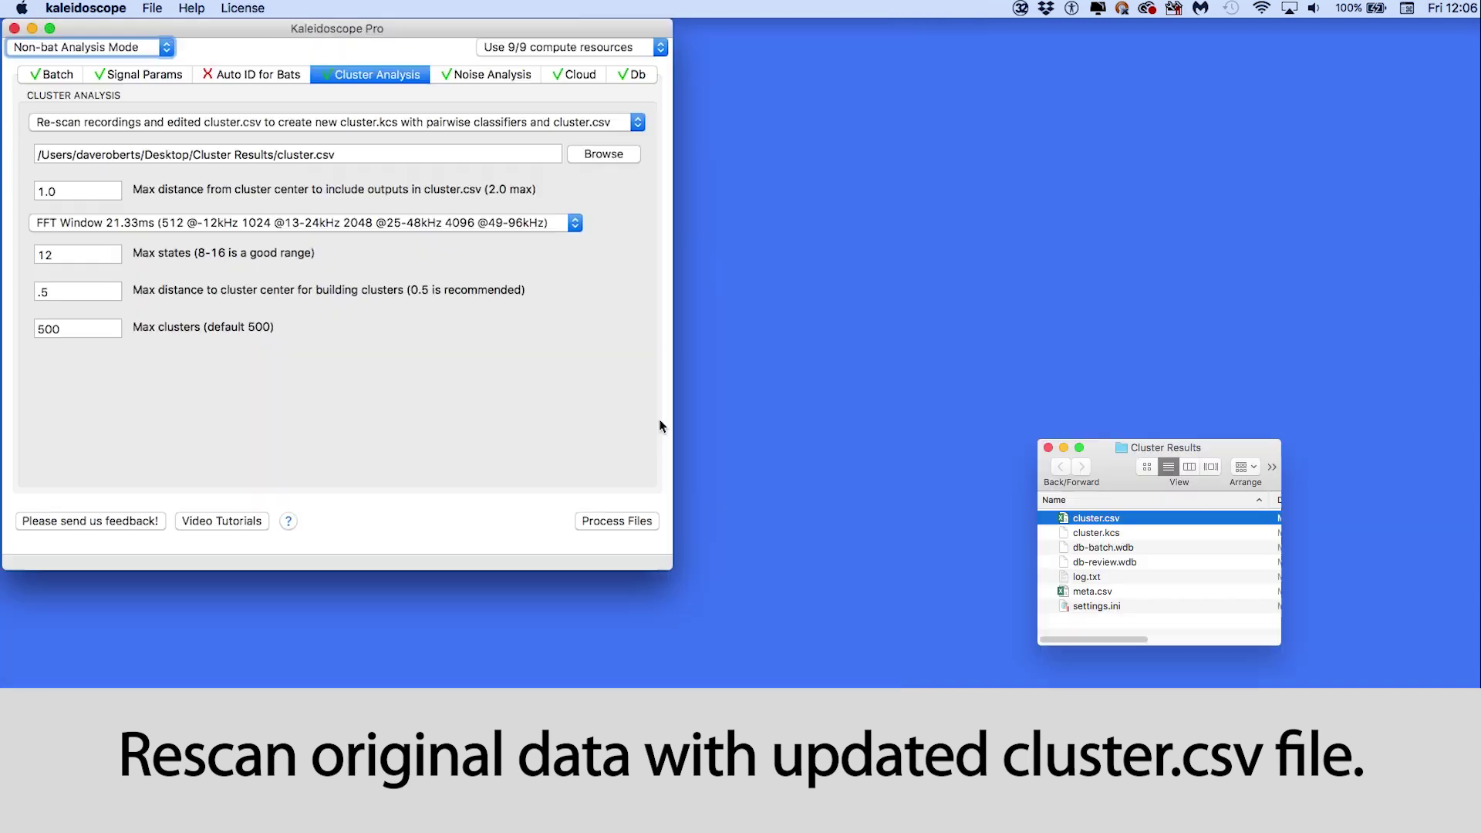
click(620, 522)
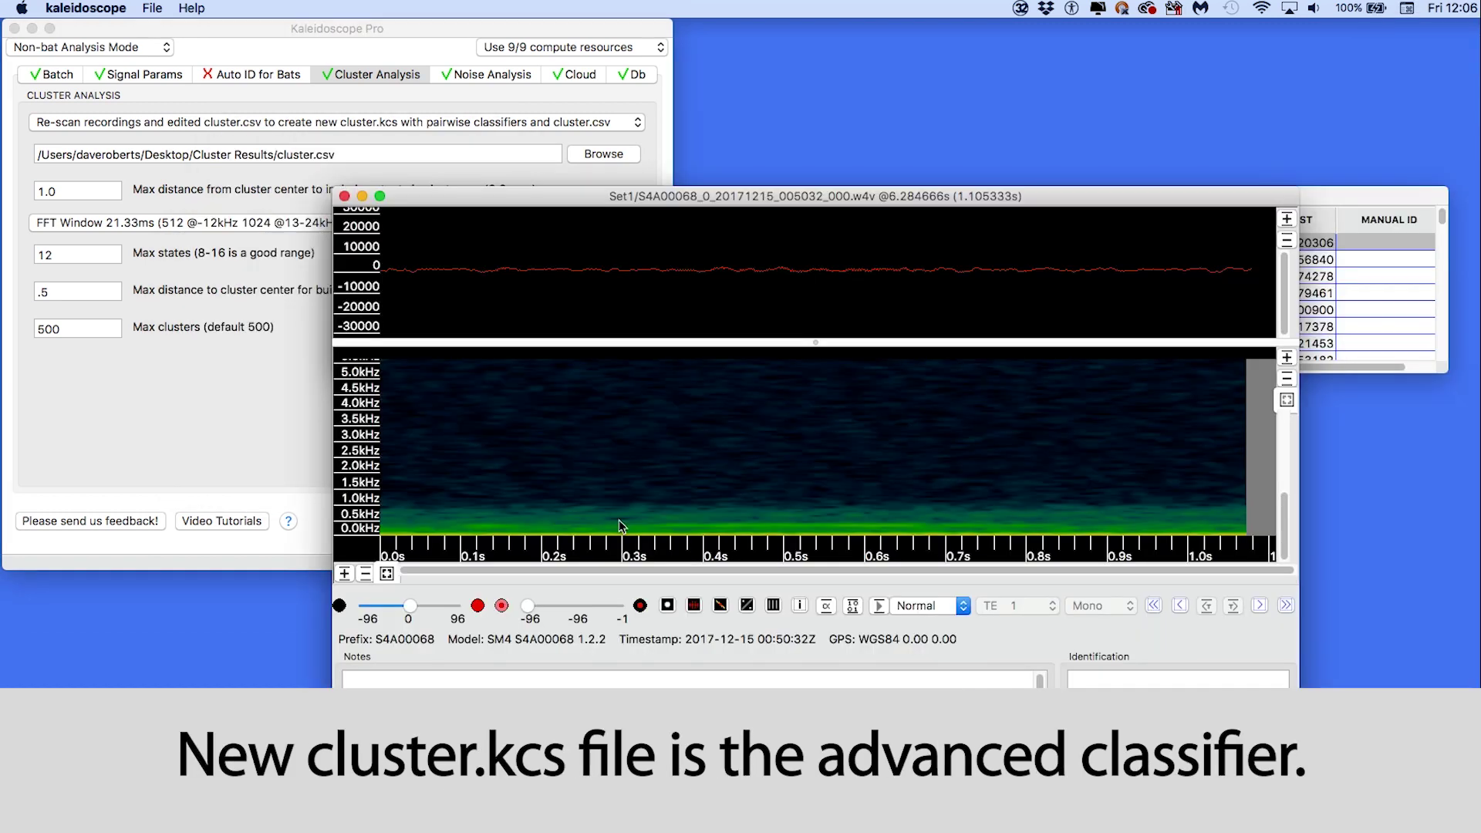
click(344, 196)
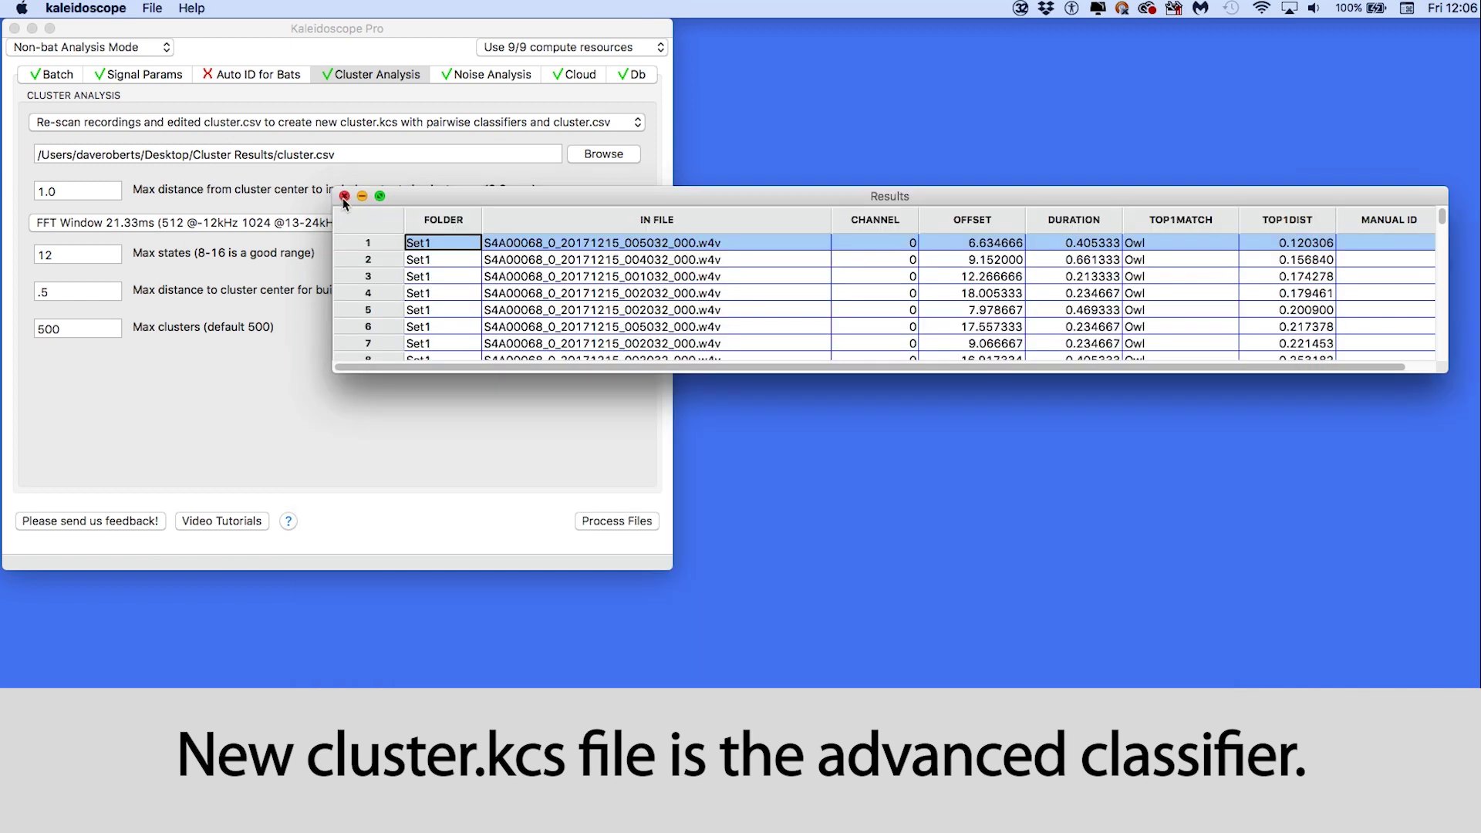
Step: Set the batch input folder to New data
click(344, 195)
click(51, 74)
click(277, 152)
click(589, 300)
click(721, 287)
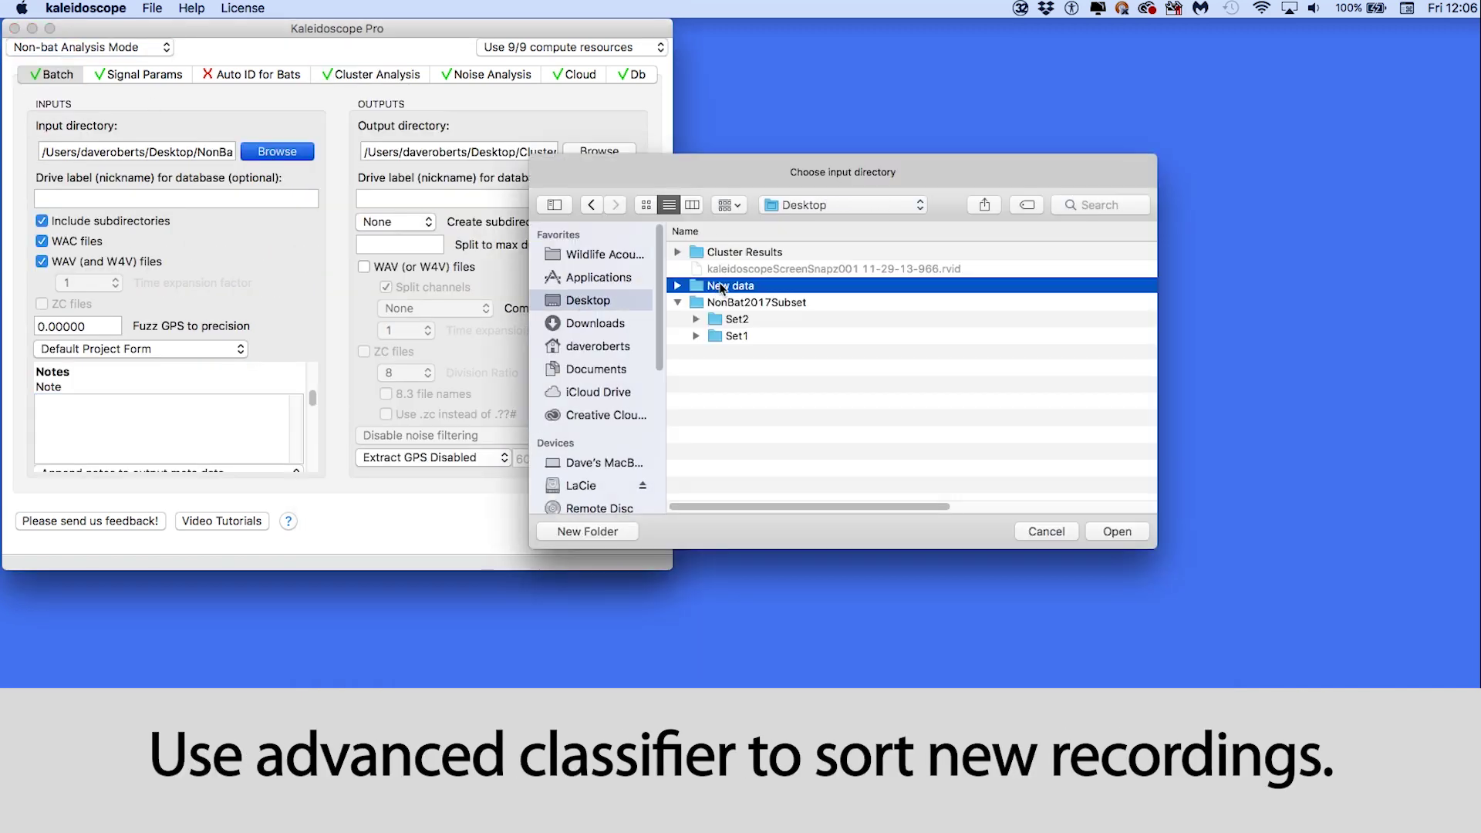
click(1128, 551)
Step: Set cluster analysis to 'Use existing .kcs to sort new recordings' and process the files
click(377, 74)
click(336, 121)
click(231, 137)
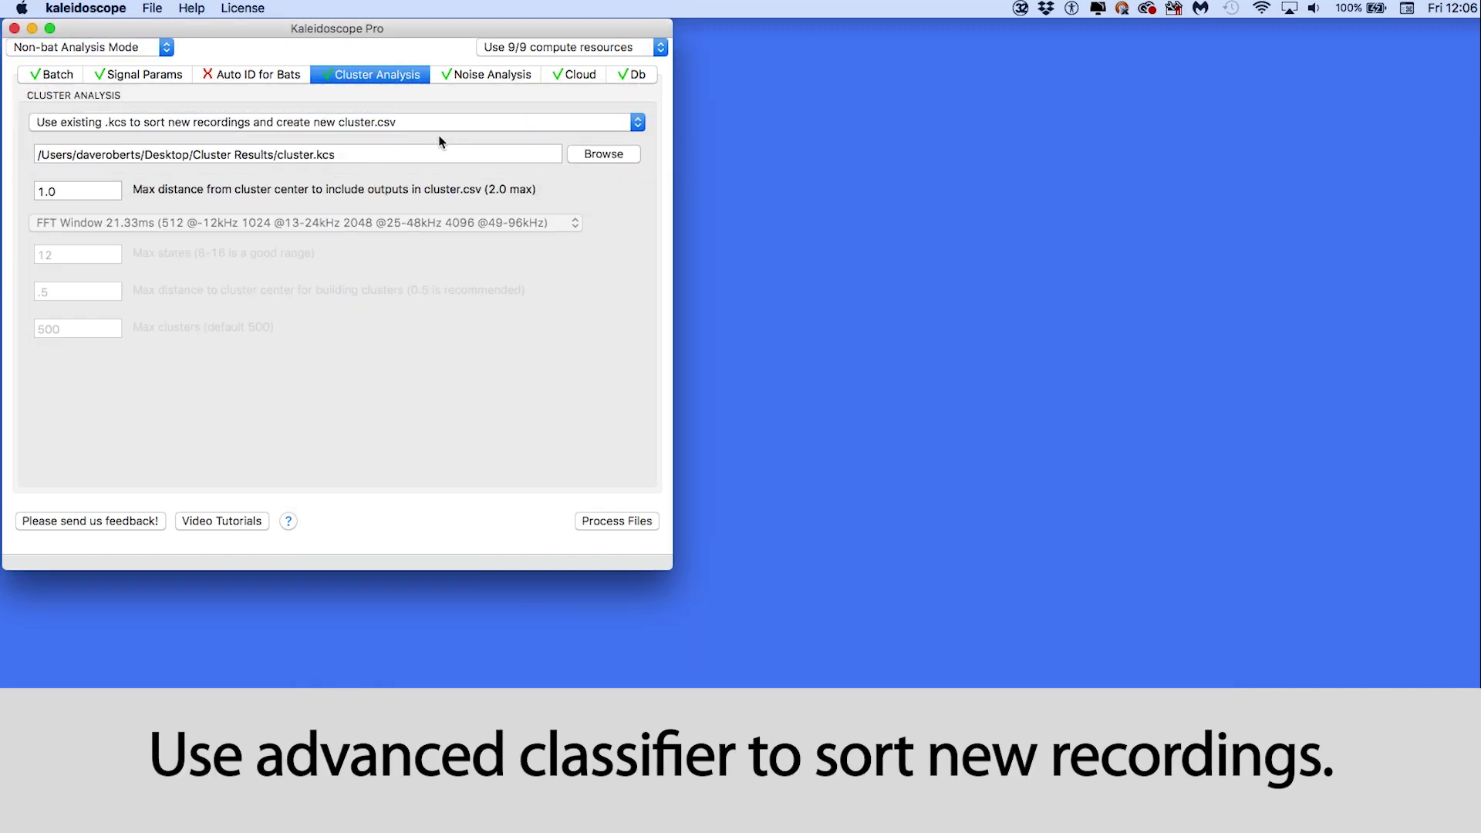
click(601, 523)
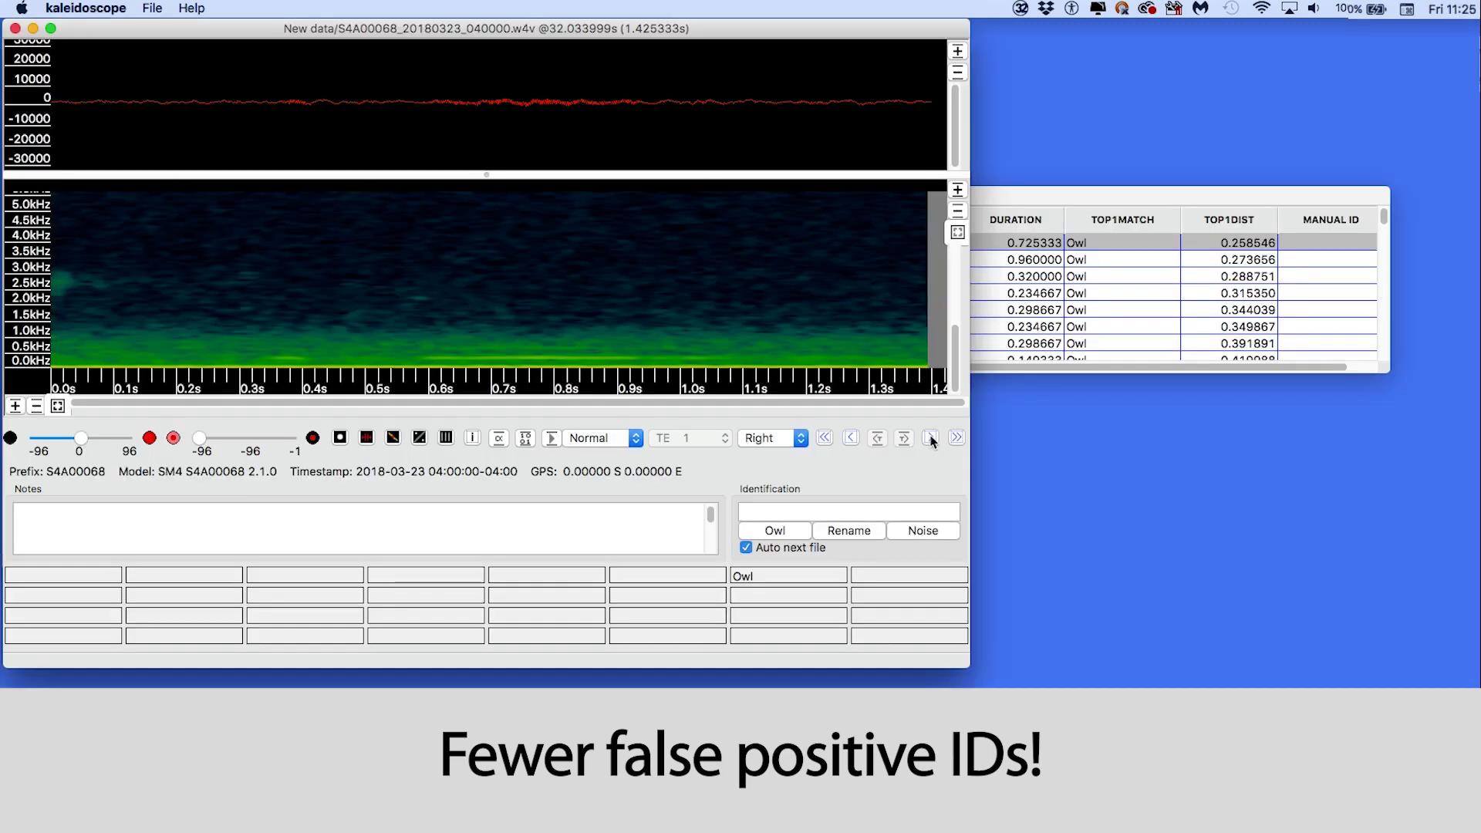
Step: Step through each New data detection sorted as Owl, up to 0.976 distance
click(930, 438)
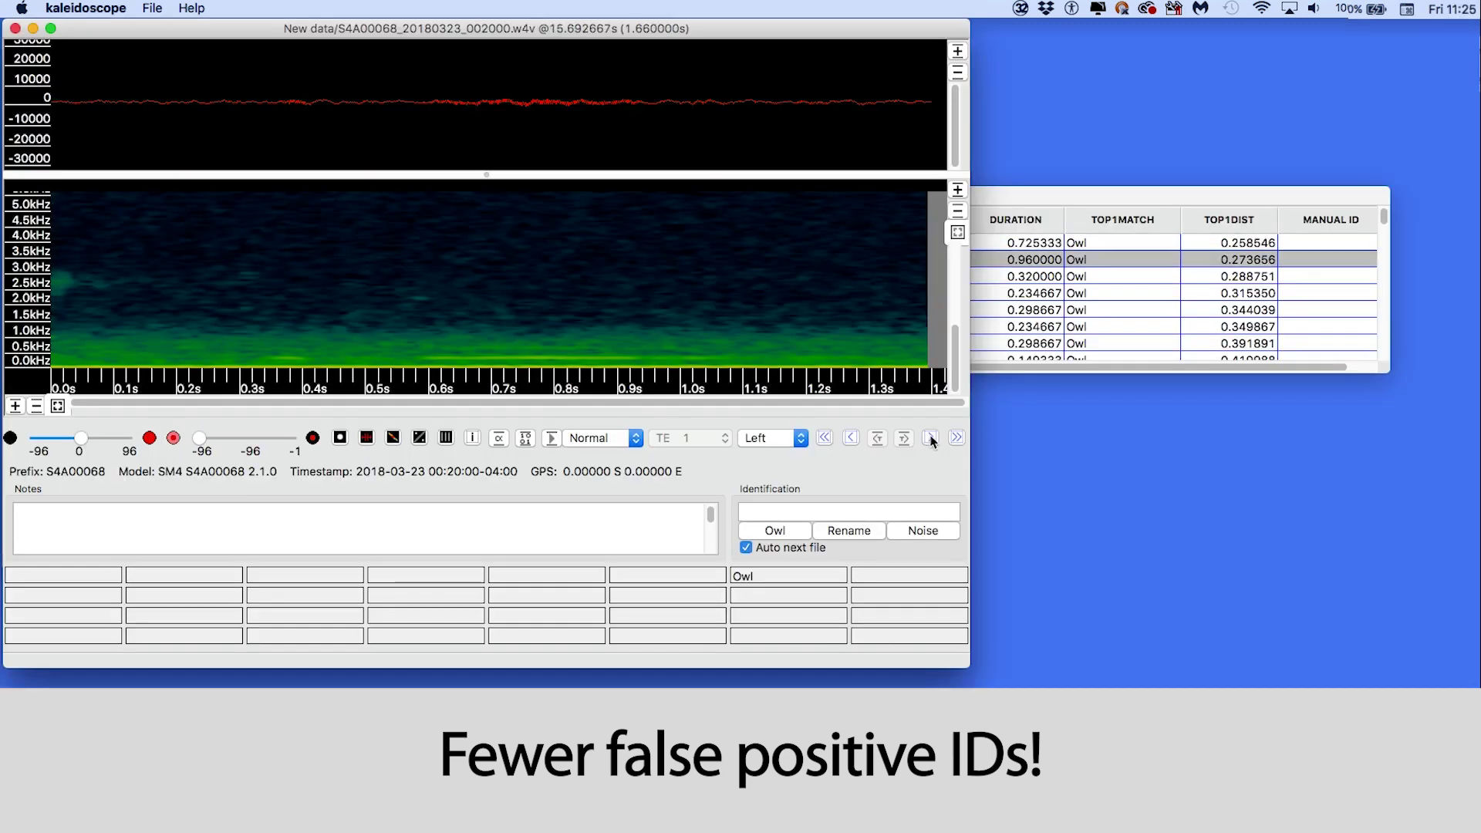
click(929, 438)
click(930, 438)
click(929, 438)
click(930, 438)
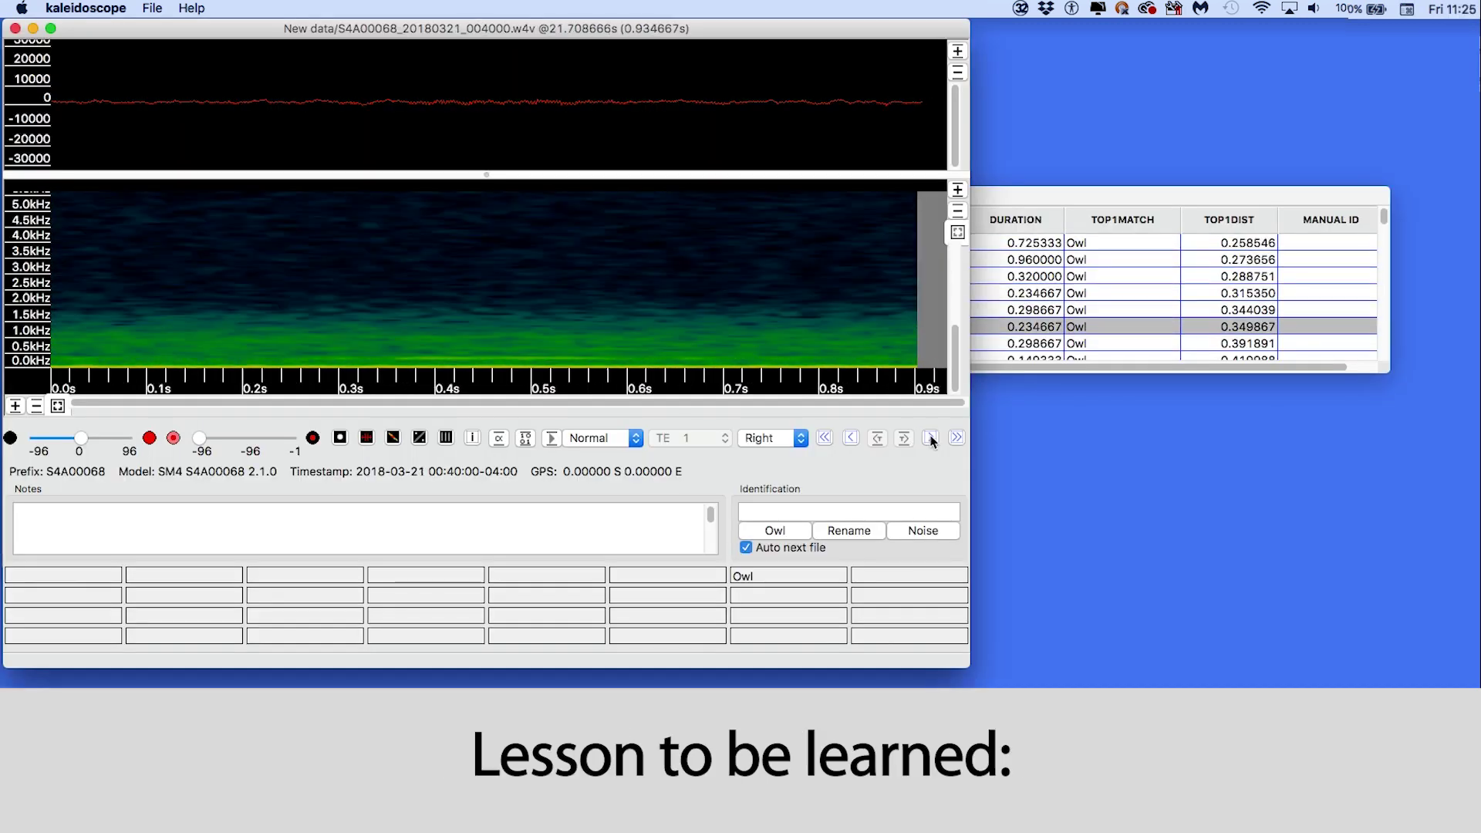
click(930, 438)
click(929, 438)
click(930, 438)
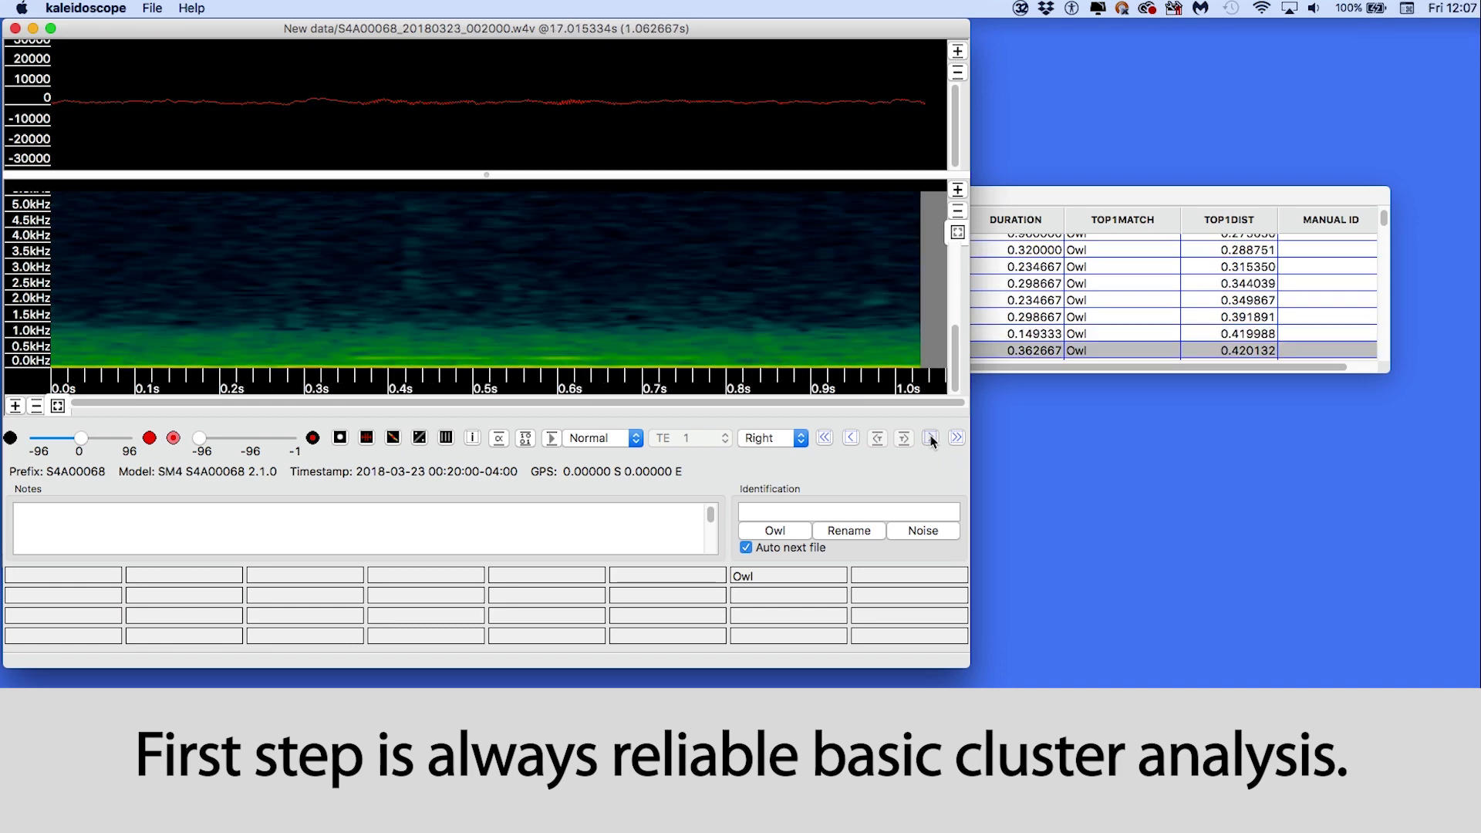
click(930, 438)
click(930, 438)
click(930, 438)
click(929, 438)
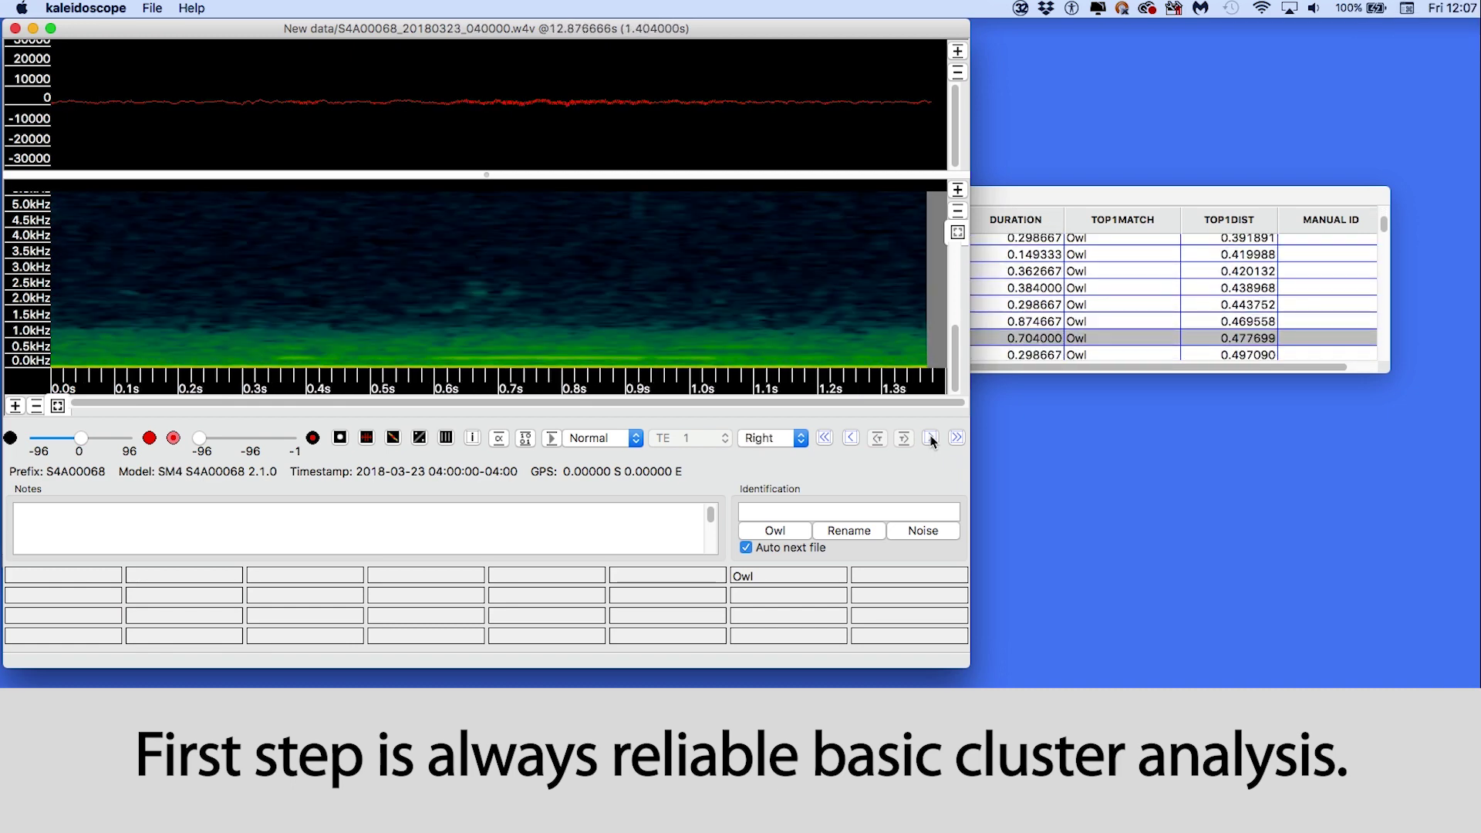
click(929, 438)
click(929, 439)
click(929, 438)
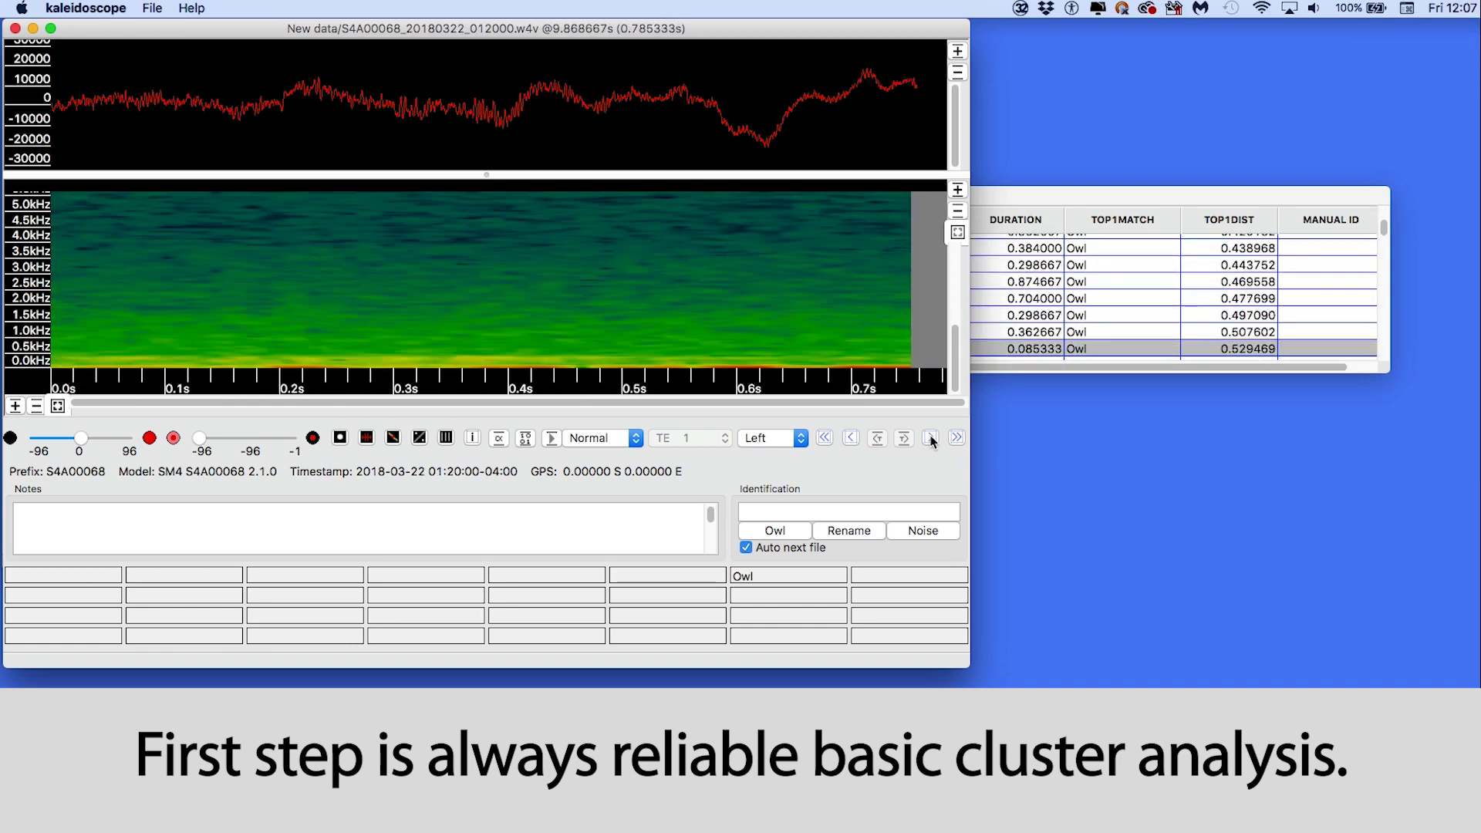
click(930, 439)
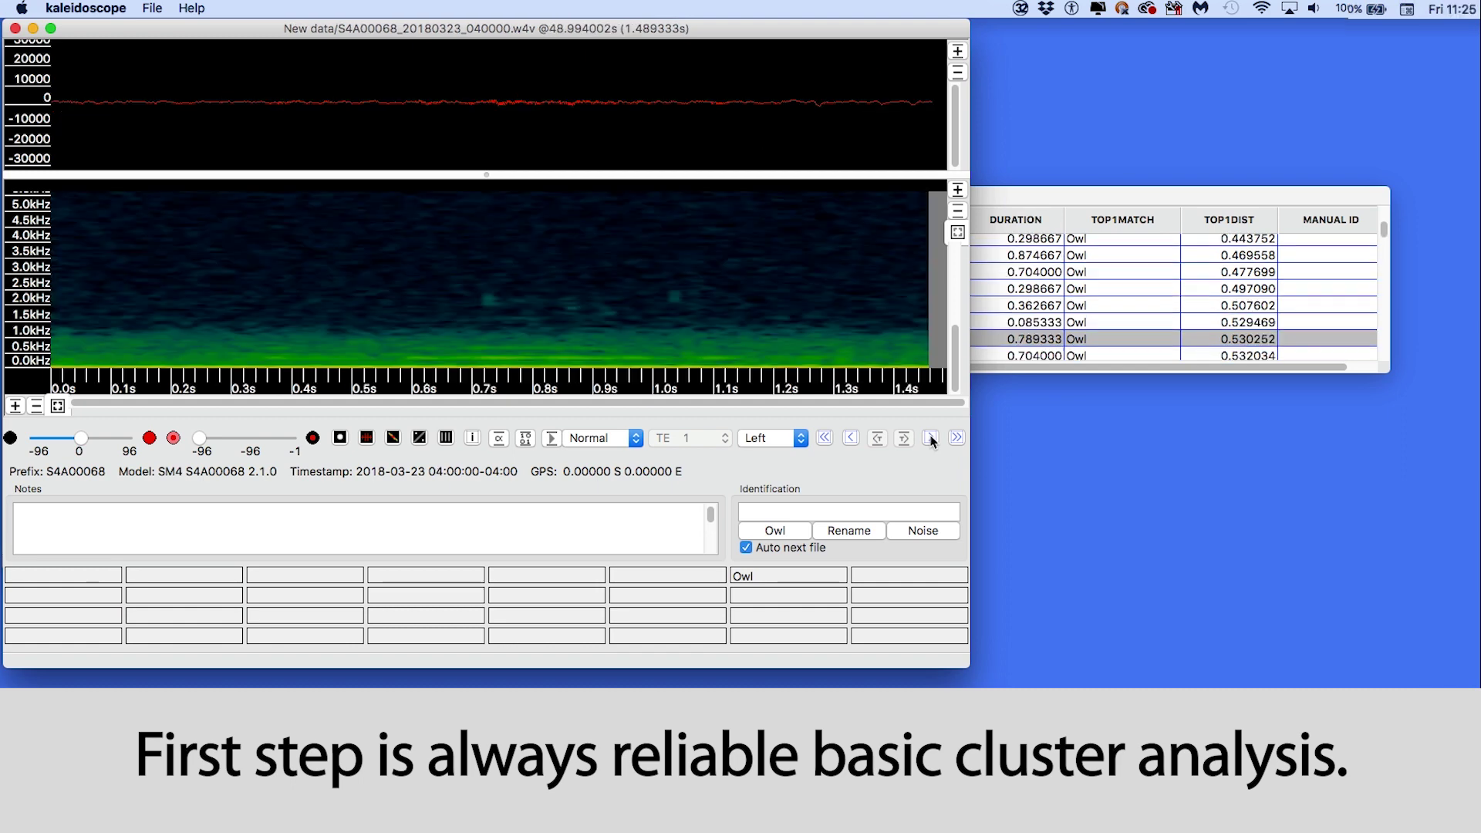
click(929, 438)
click(930, 438)
click(930, 438)
click(930, 438)
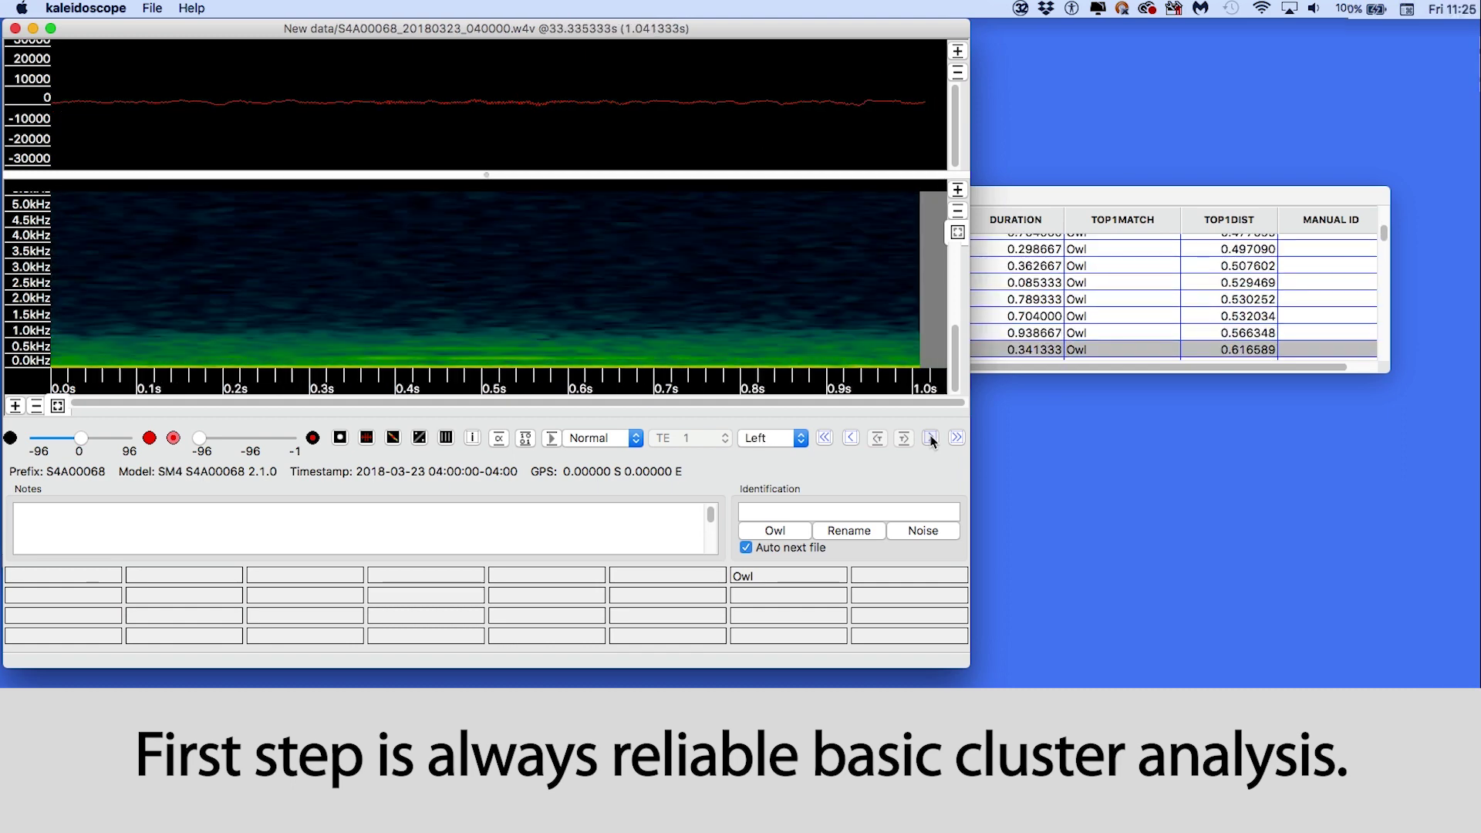
click(930, 438)
click(931, 438)
click(931, 438)
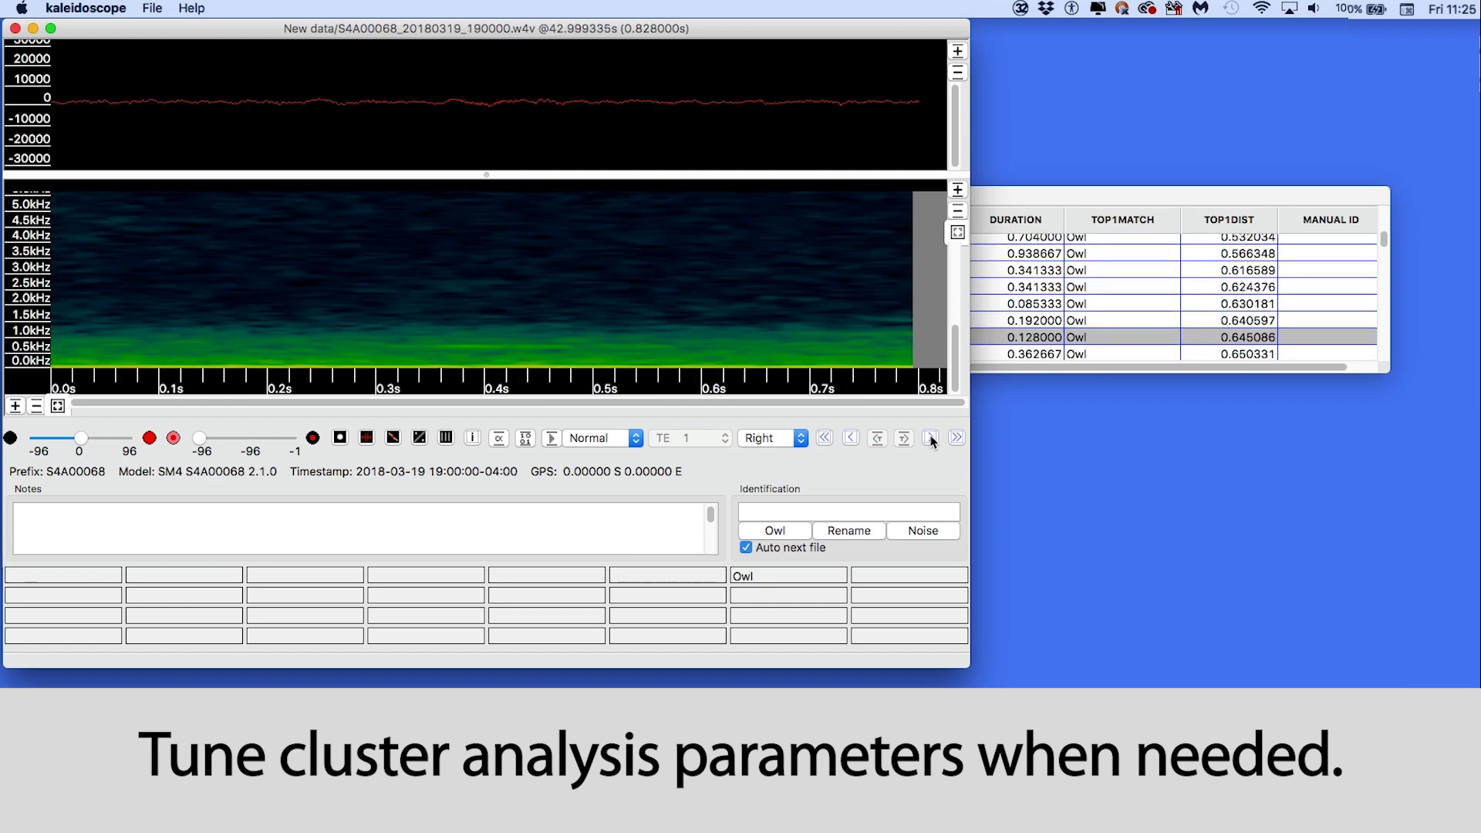
click(931, 438)
click(930, 438)
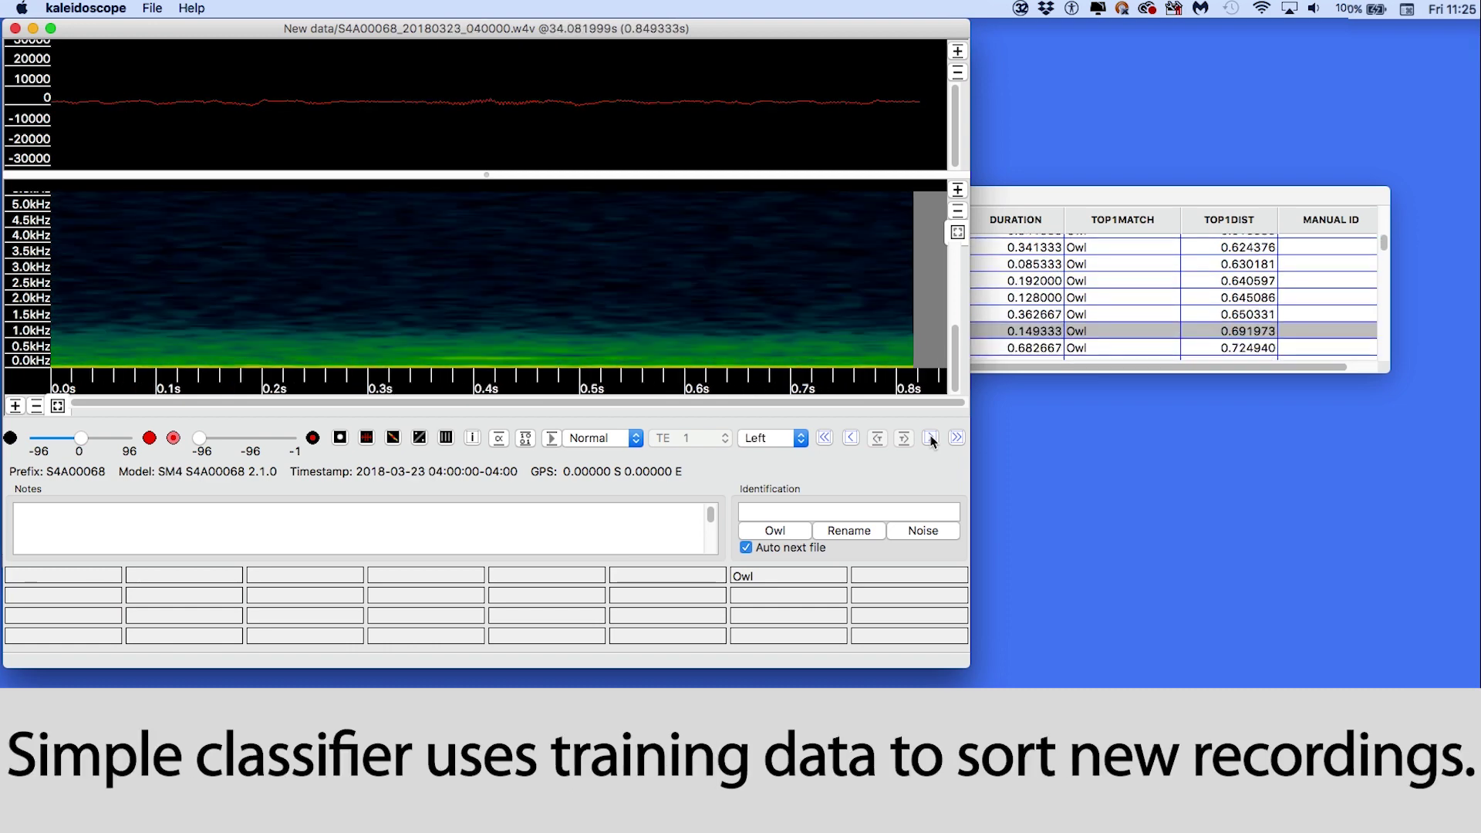
click(930, 438)
click(930, 438)
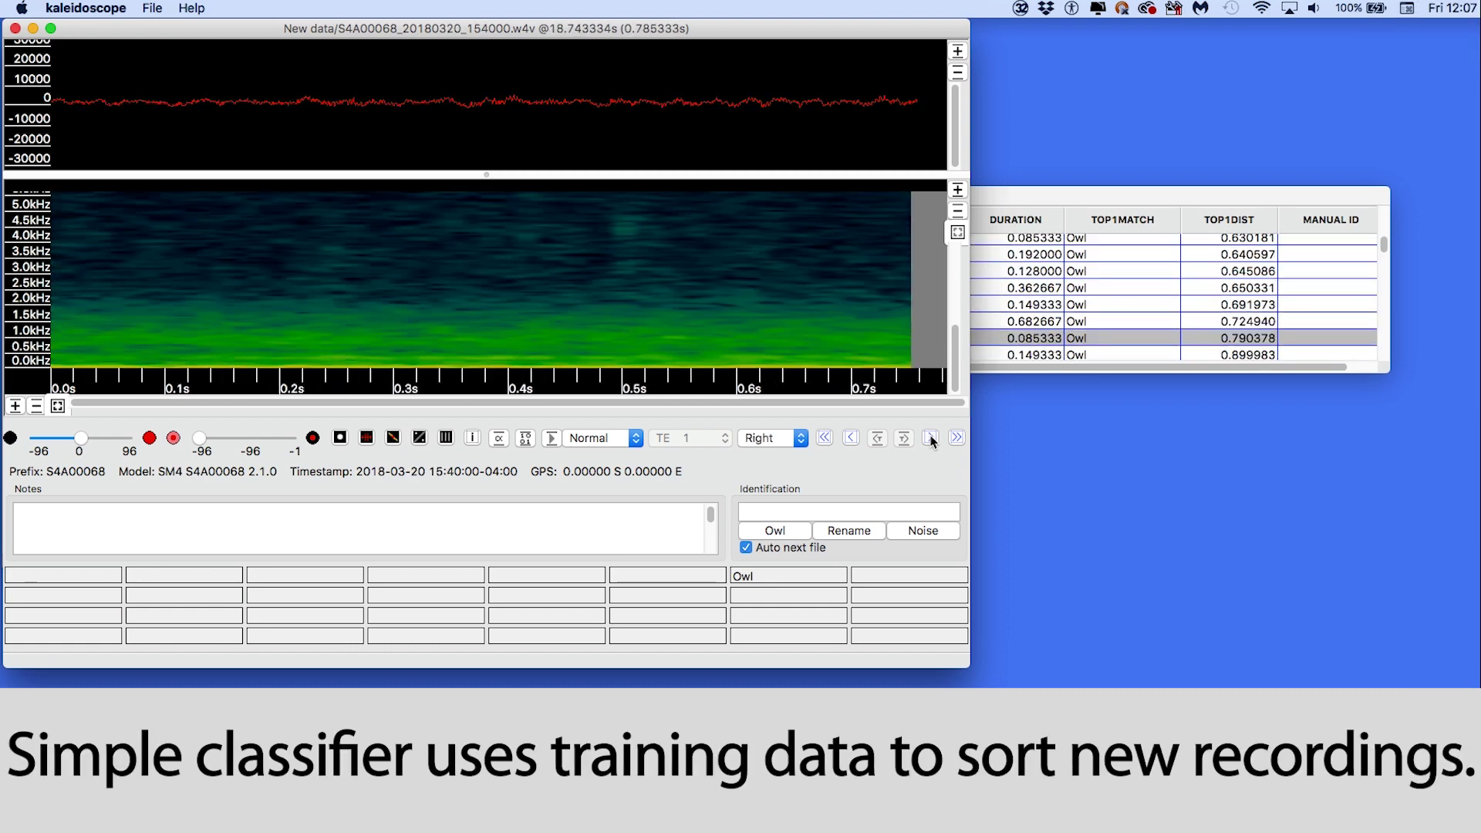
click(931, 438)
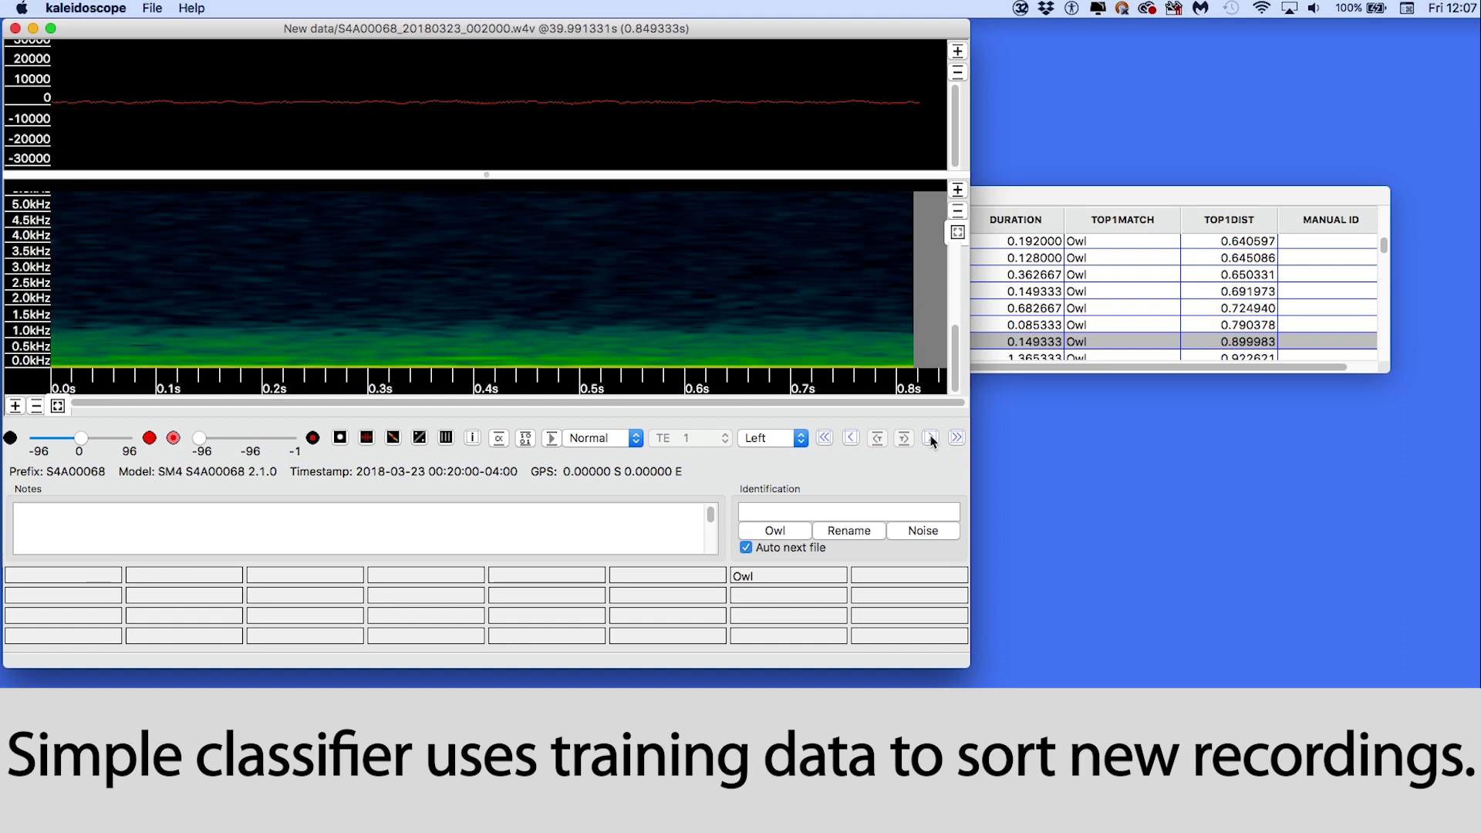
click(930, 439)
click(930, 438)
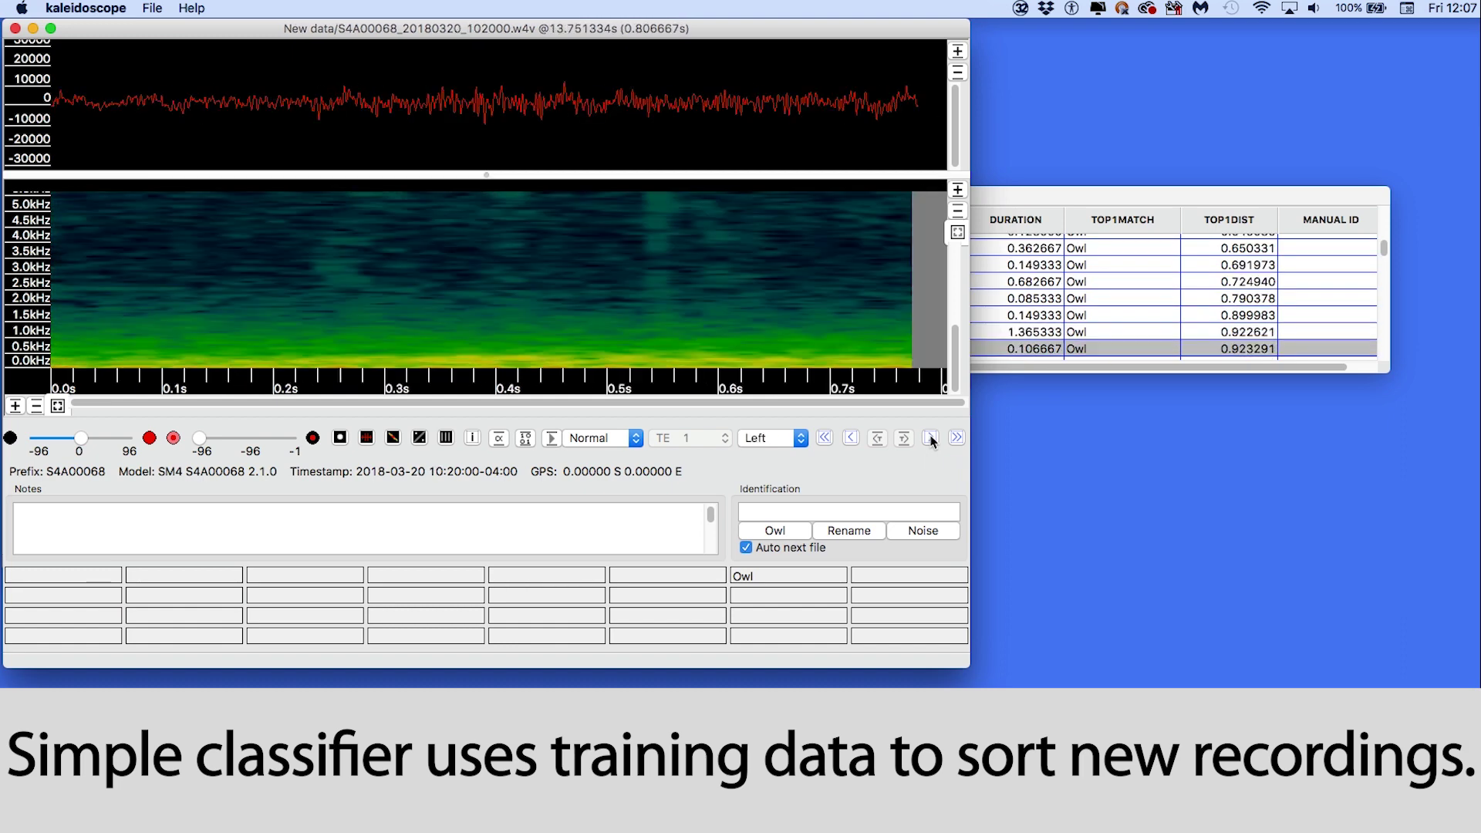
click(930, 438)
click(930, 438)
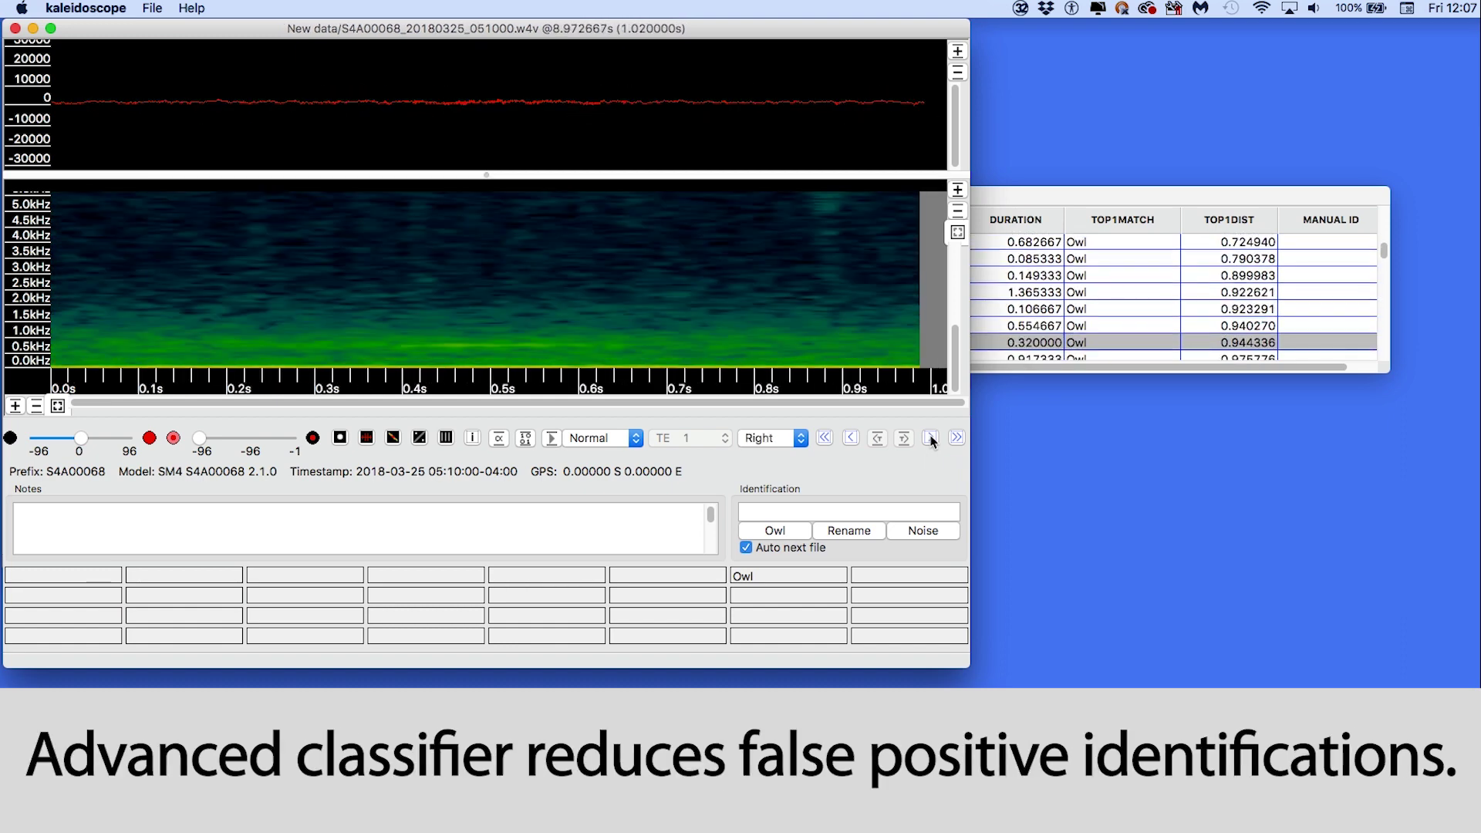
click(930, 438)
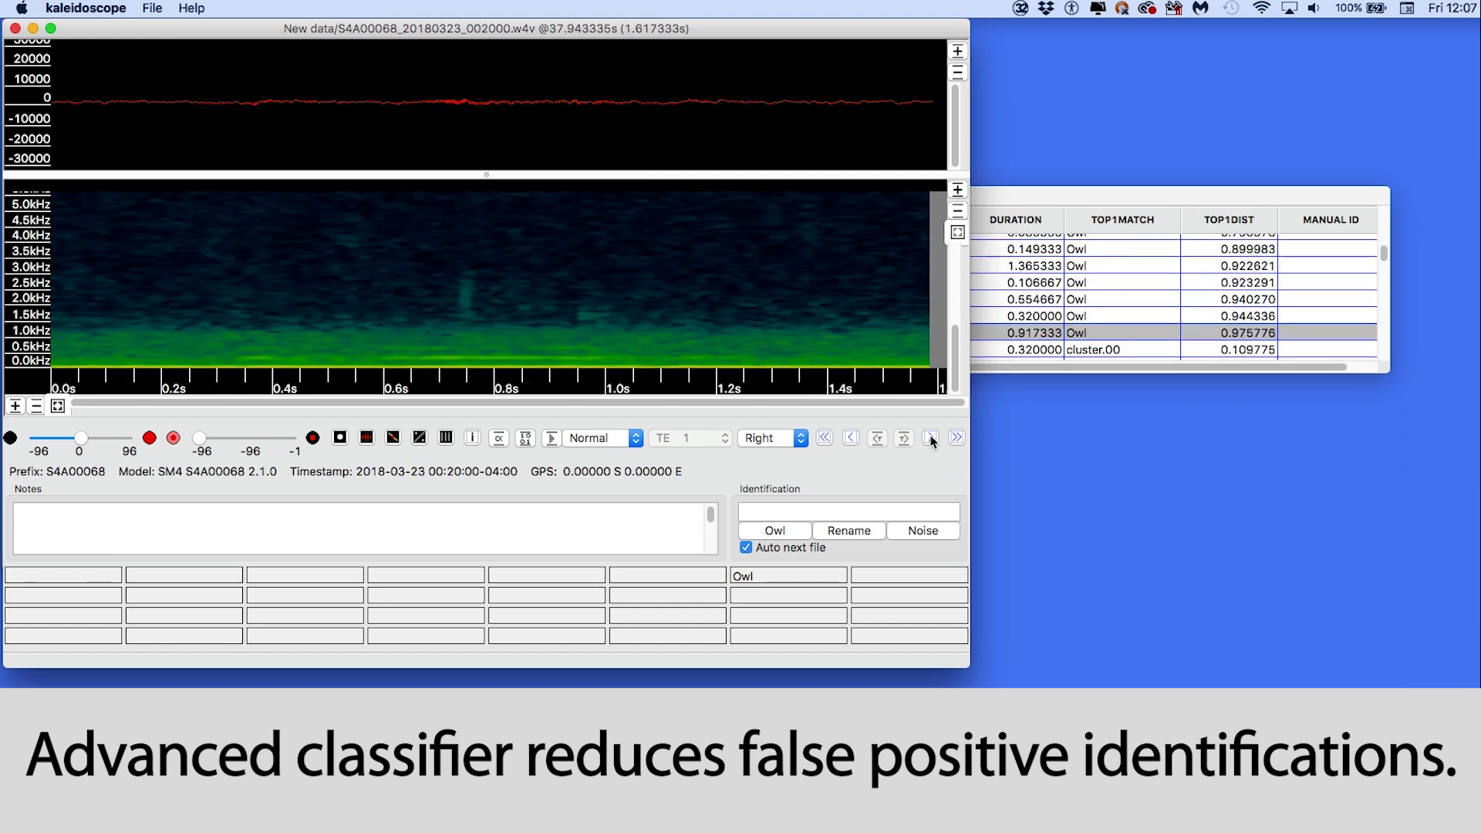